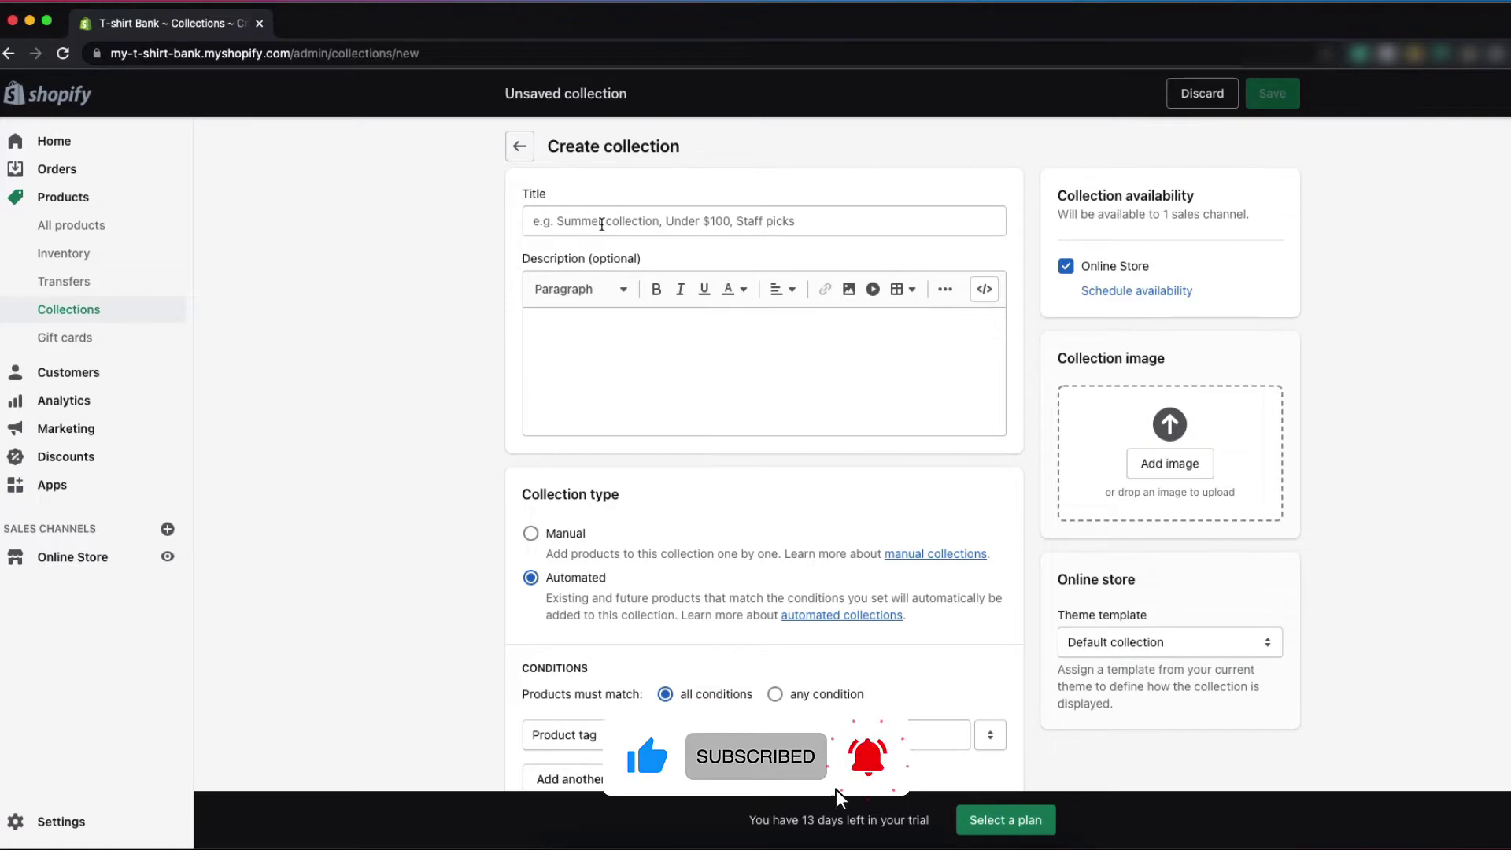
Step: Title the new collection Jersey and leave its description empty
{"action": "left_click", "coordinate": [601, 224]}
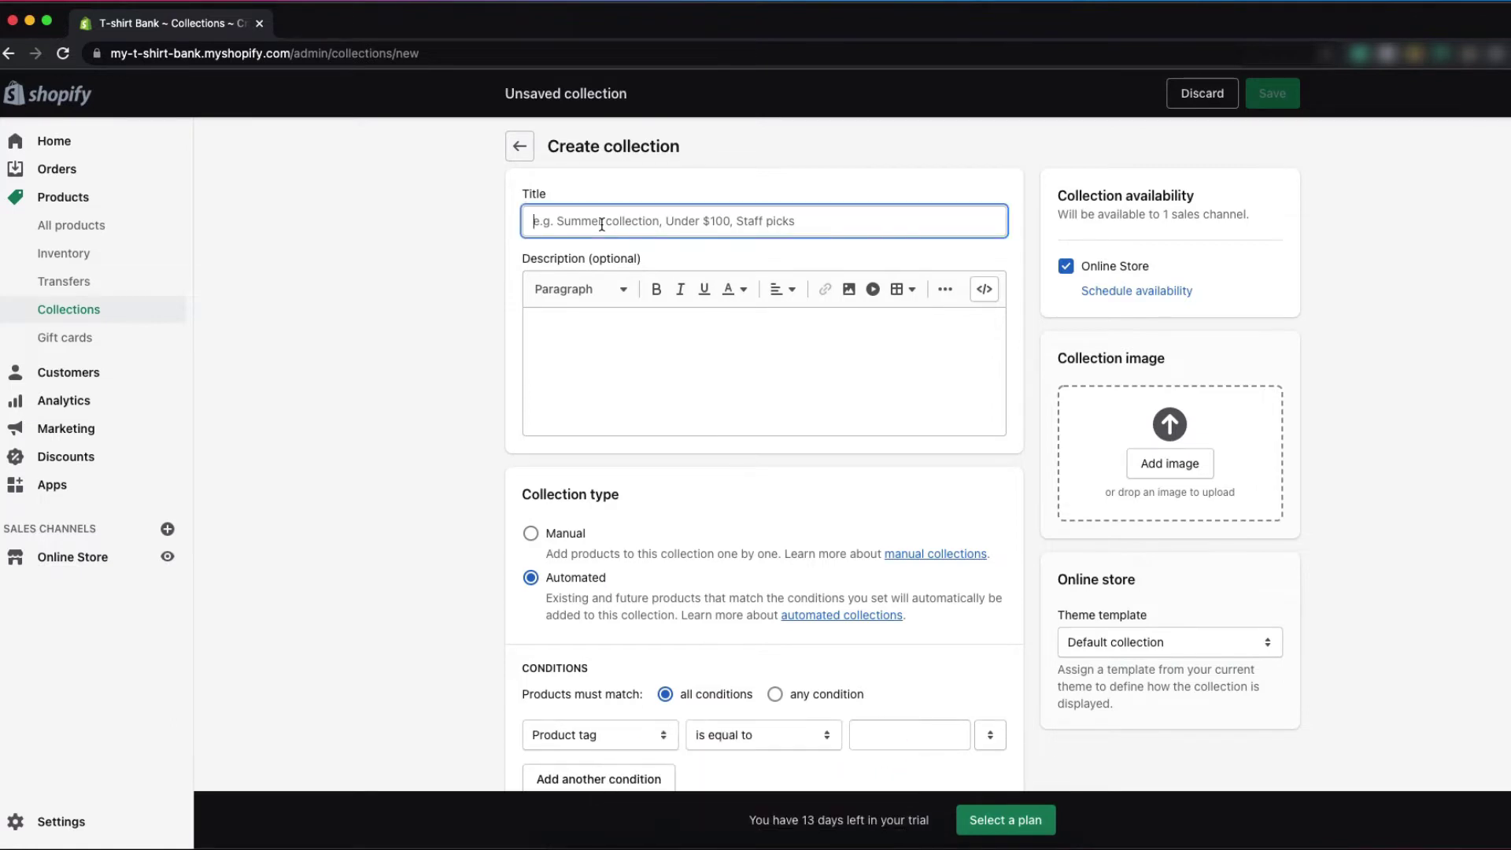
{"action": "type", "text": "Jersey"}
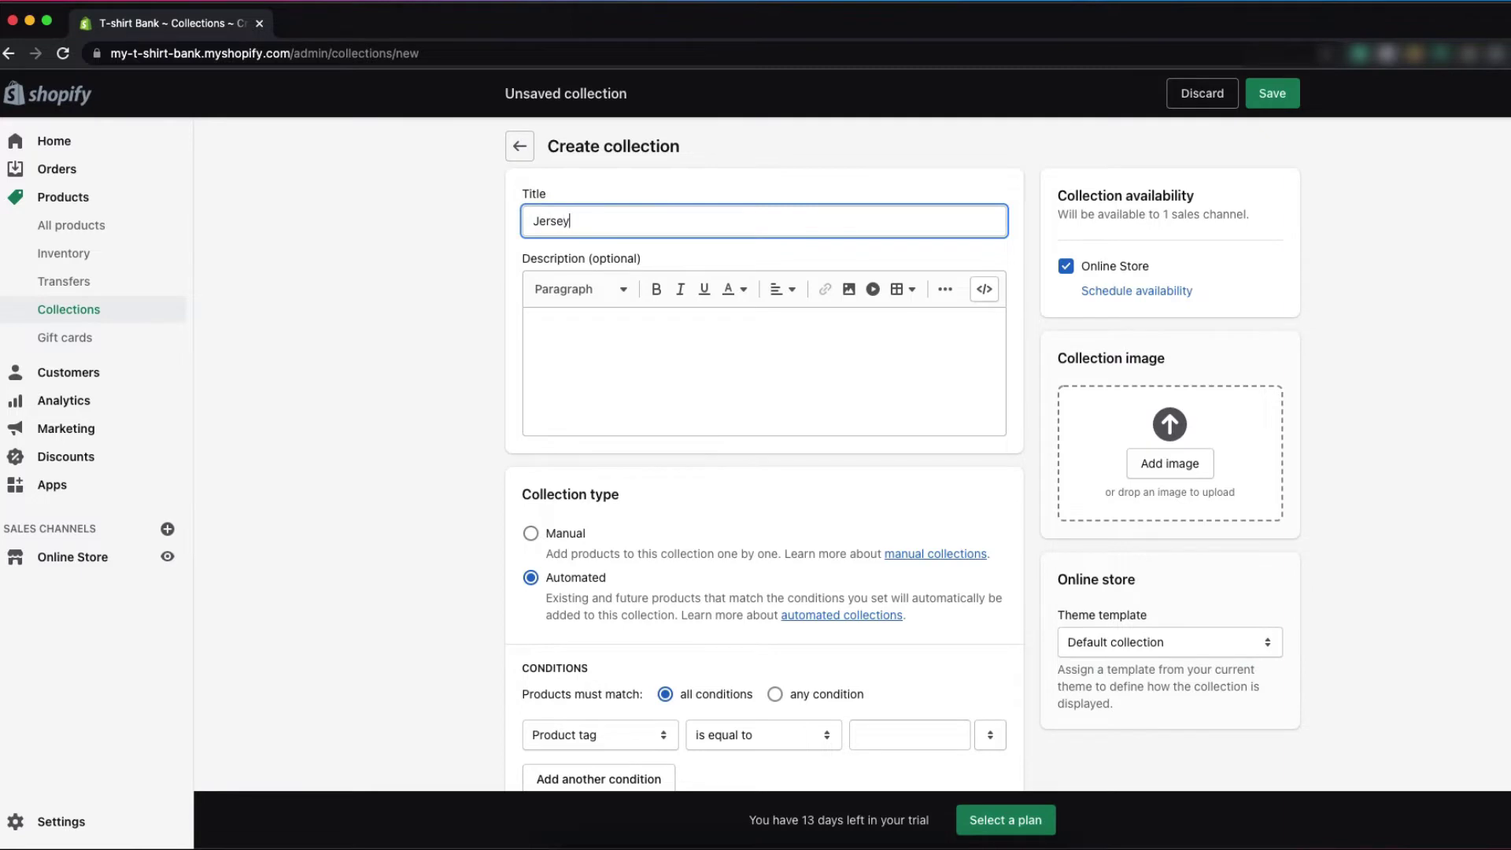
{"action": "left_click", "coordinate": [636, 321]}
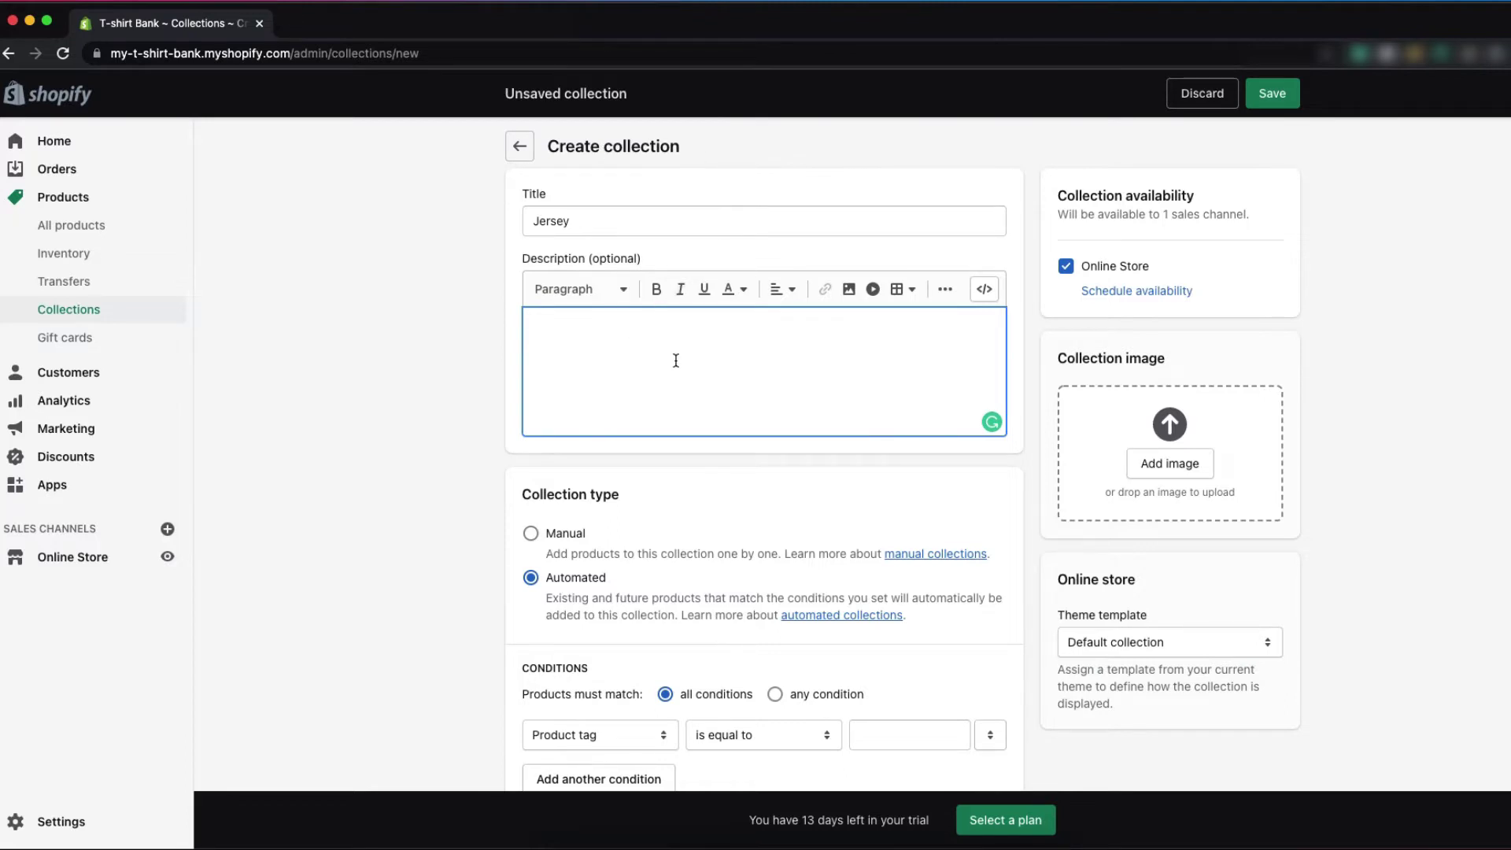
{"action": "left_click", "coordinate": [820, 479]}
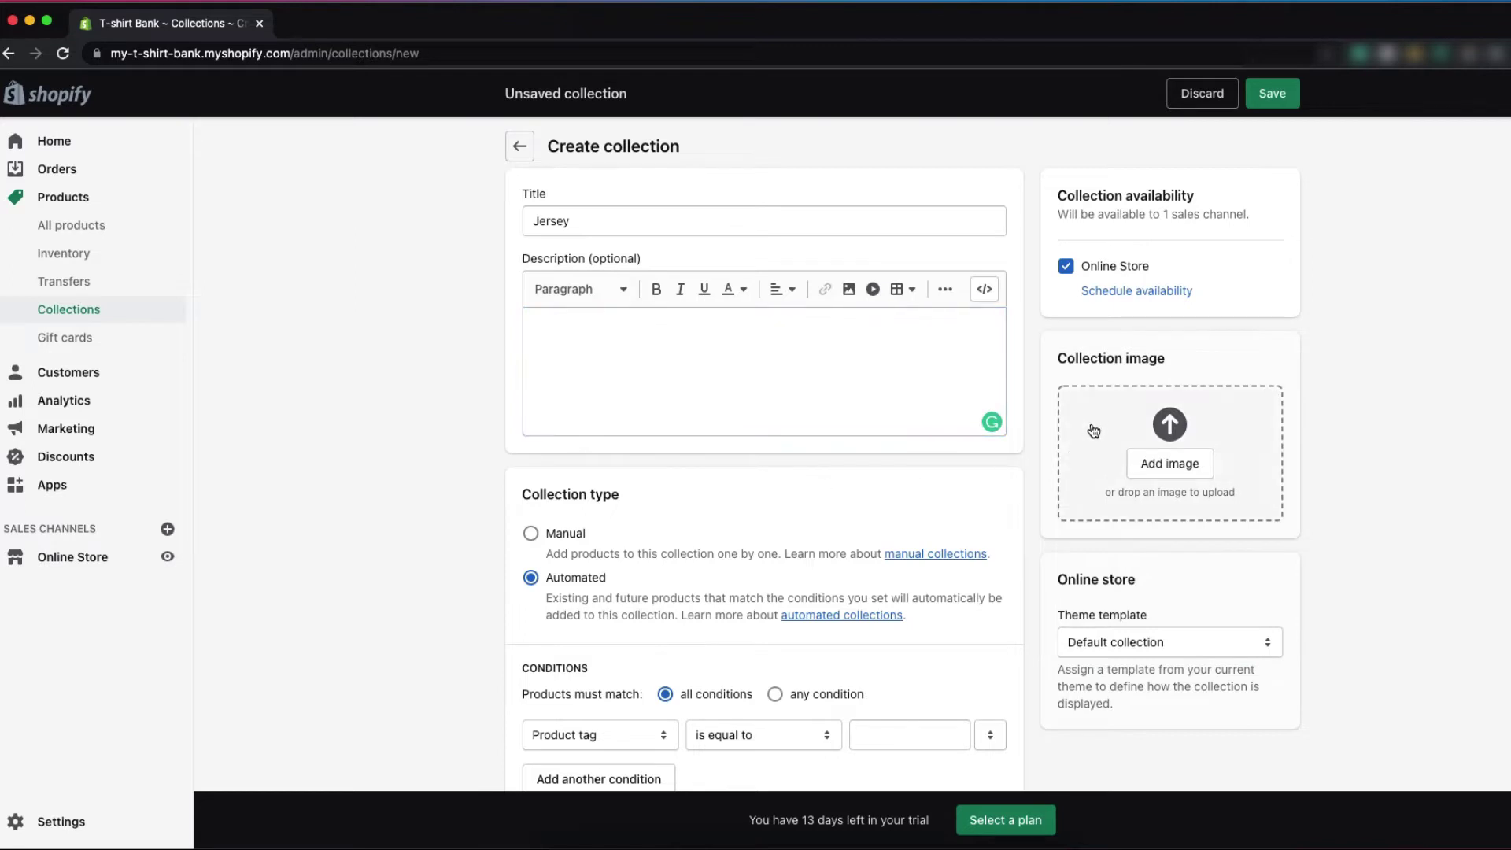
Step: Upload soccer-g8bd7c417c_1920.png from Downloads as the Jersey collection's image
{"action": "left_click", "coordinate": [1170, 466]}
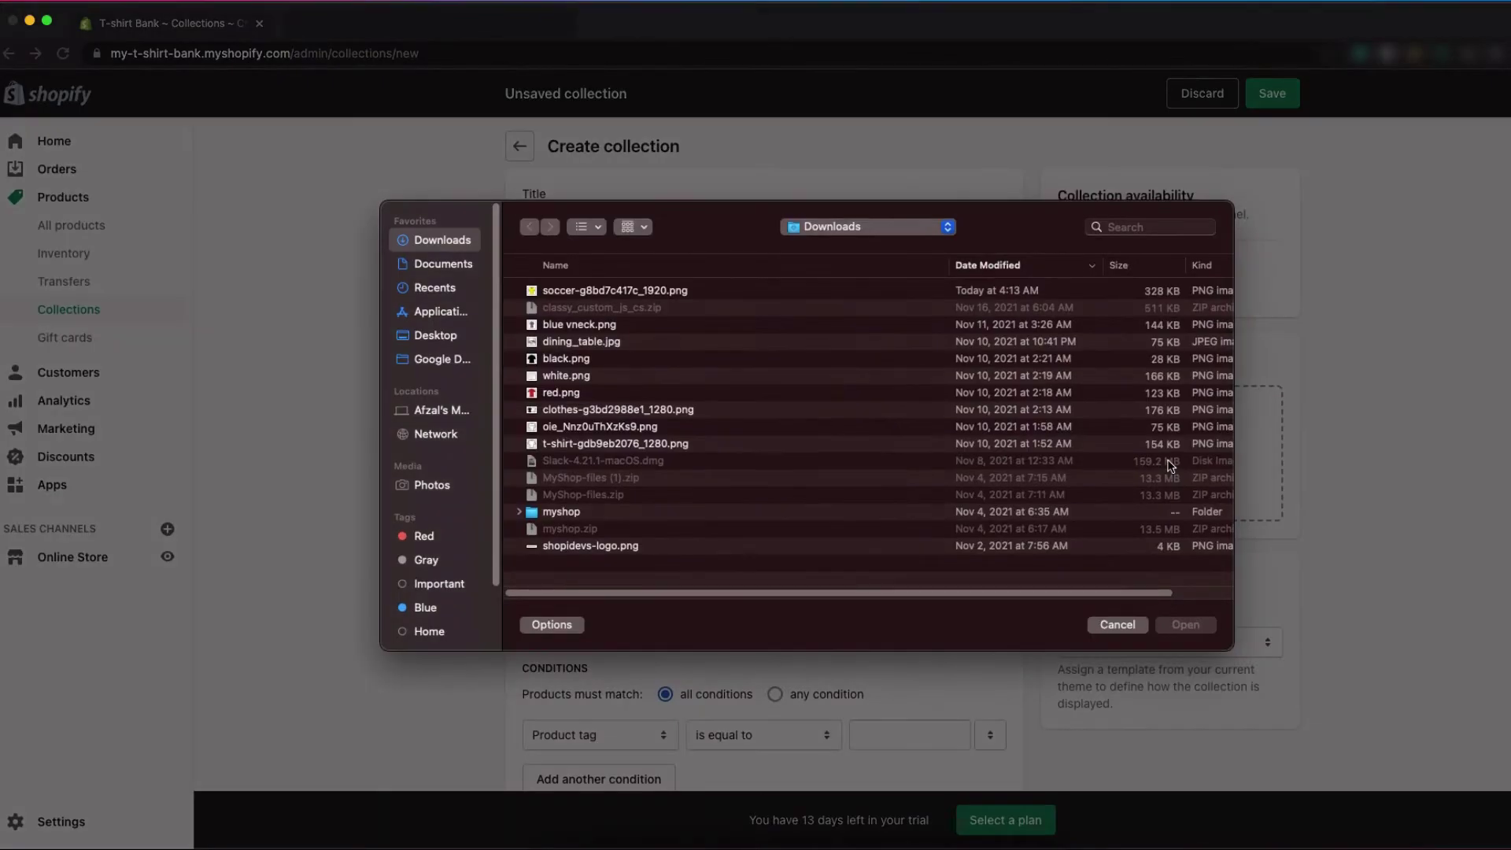
{"action": "left_click", "coordinate": [652, 291]}
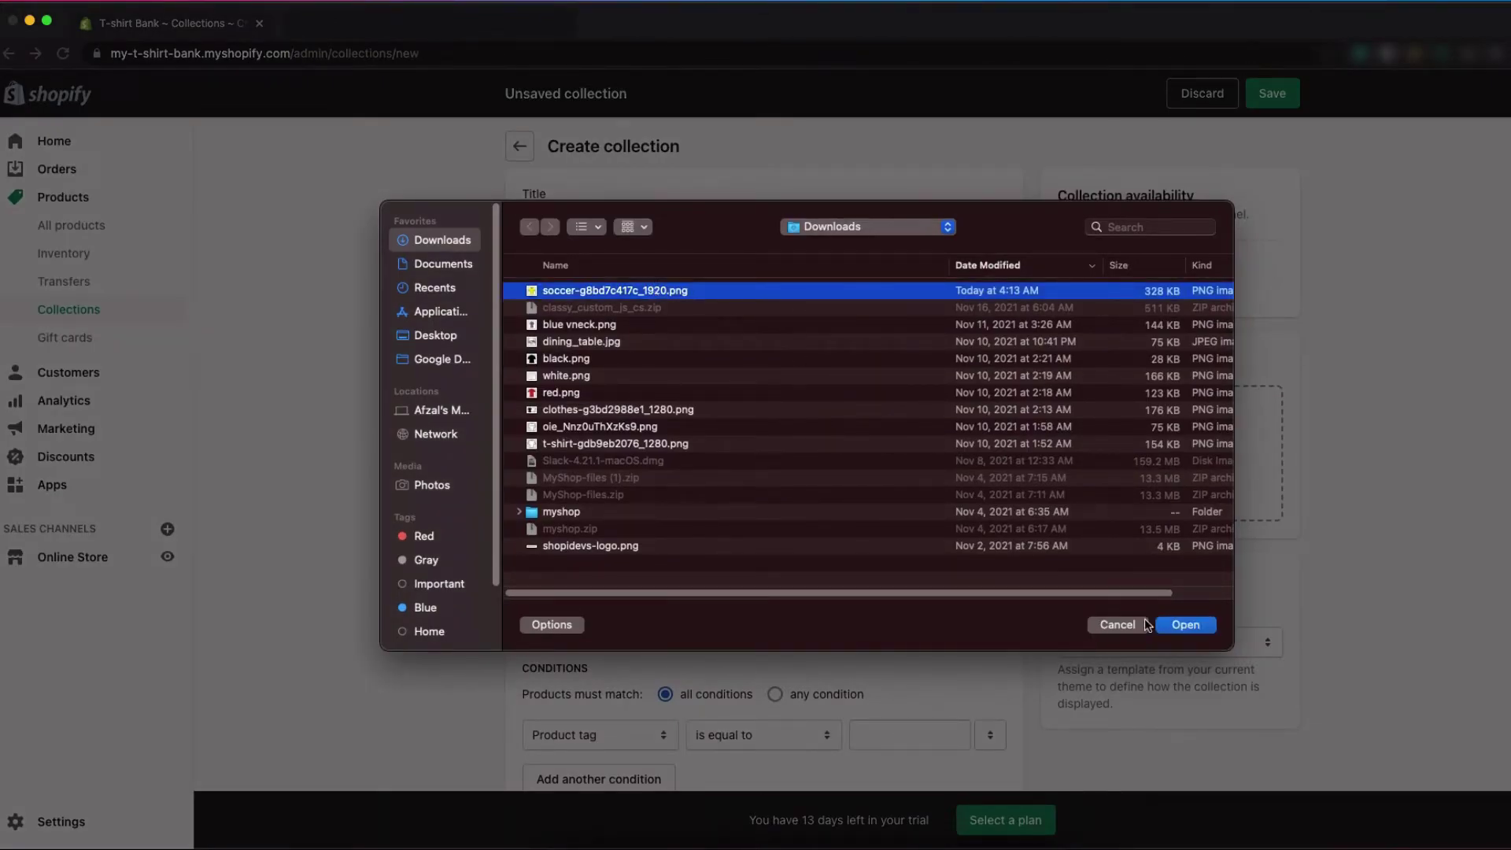
{"action": "left_click", "coordinate": [1167, 626]}
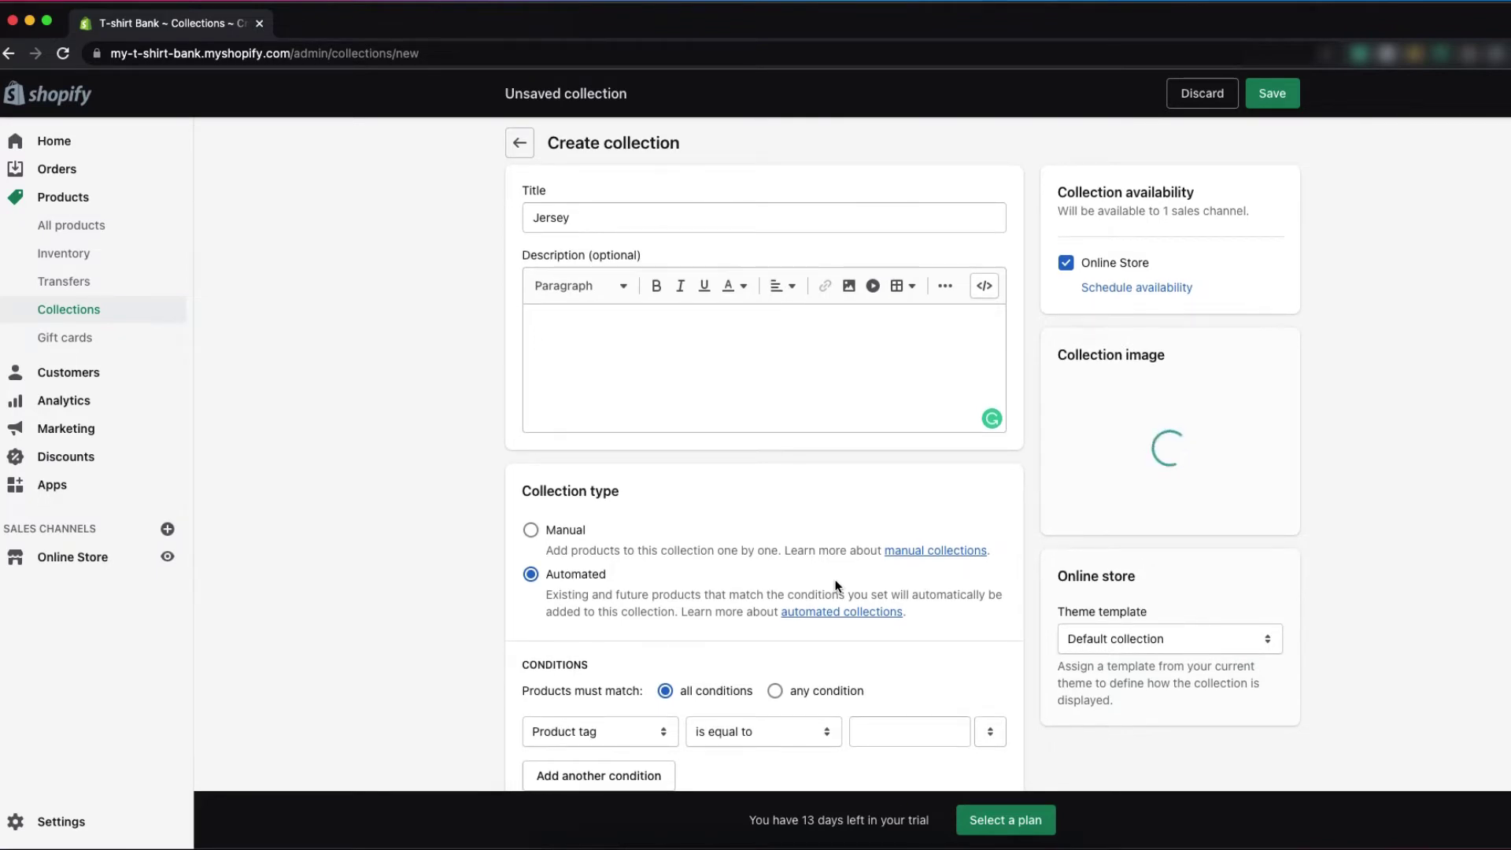
Step: Switch the collection type to Manual and back to Automated, and the product matching to any condition and back to all conditions
{"action": "scroll", "coordinate": [837, 585], "scroll_direction": "down", "scroll_amount": 1}
{"action": "scroll", "coordinate": [837, 587], "scroll_direction": "down", "scroll_amount": 4}
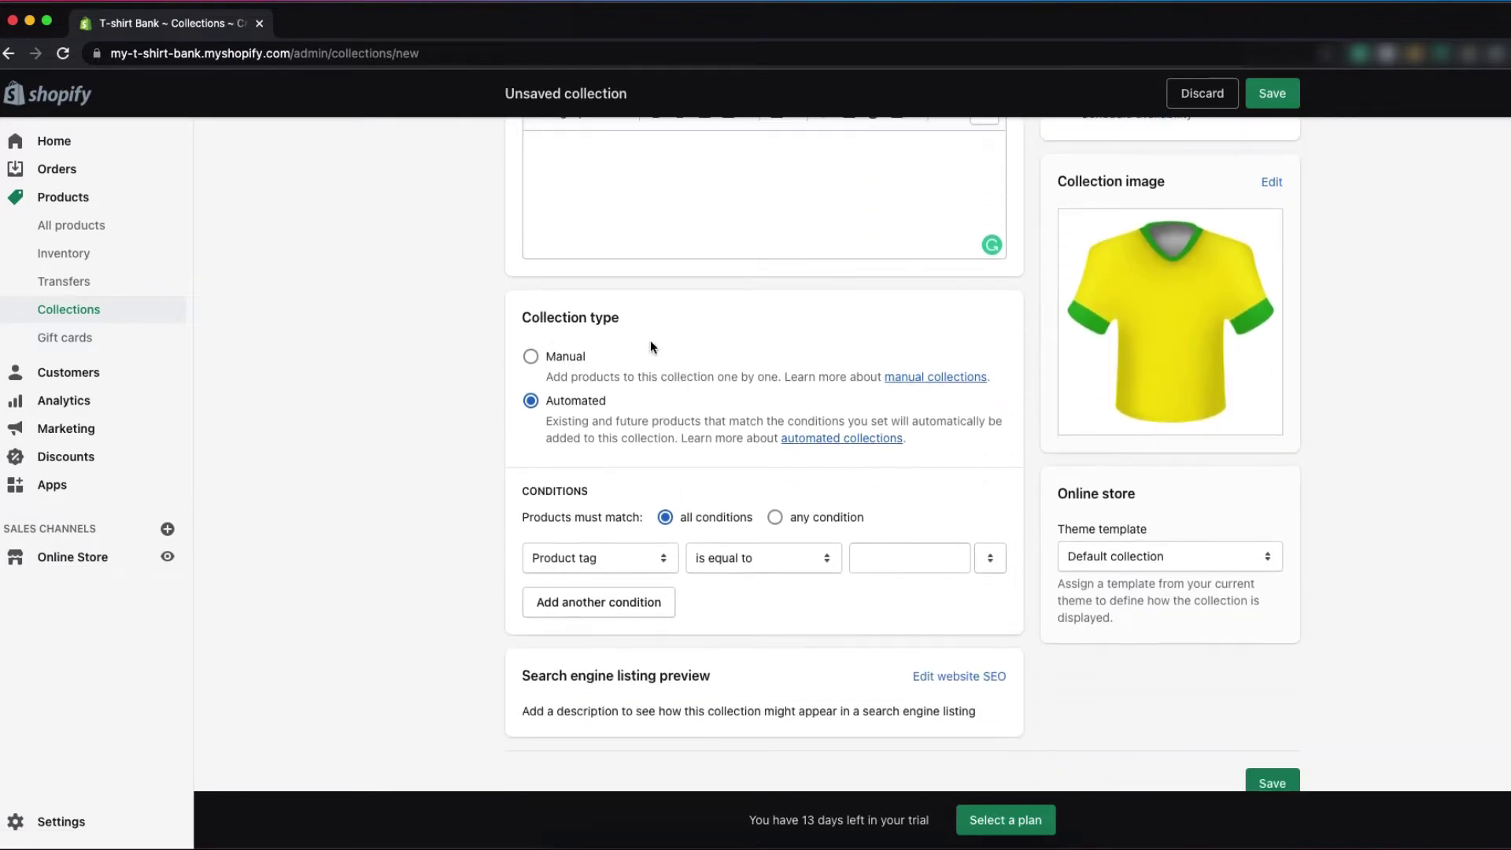
{"action": "left_click", "coordinate": [533, 353]}
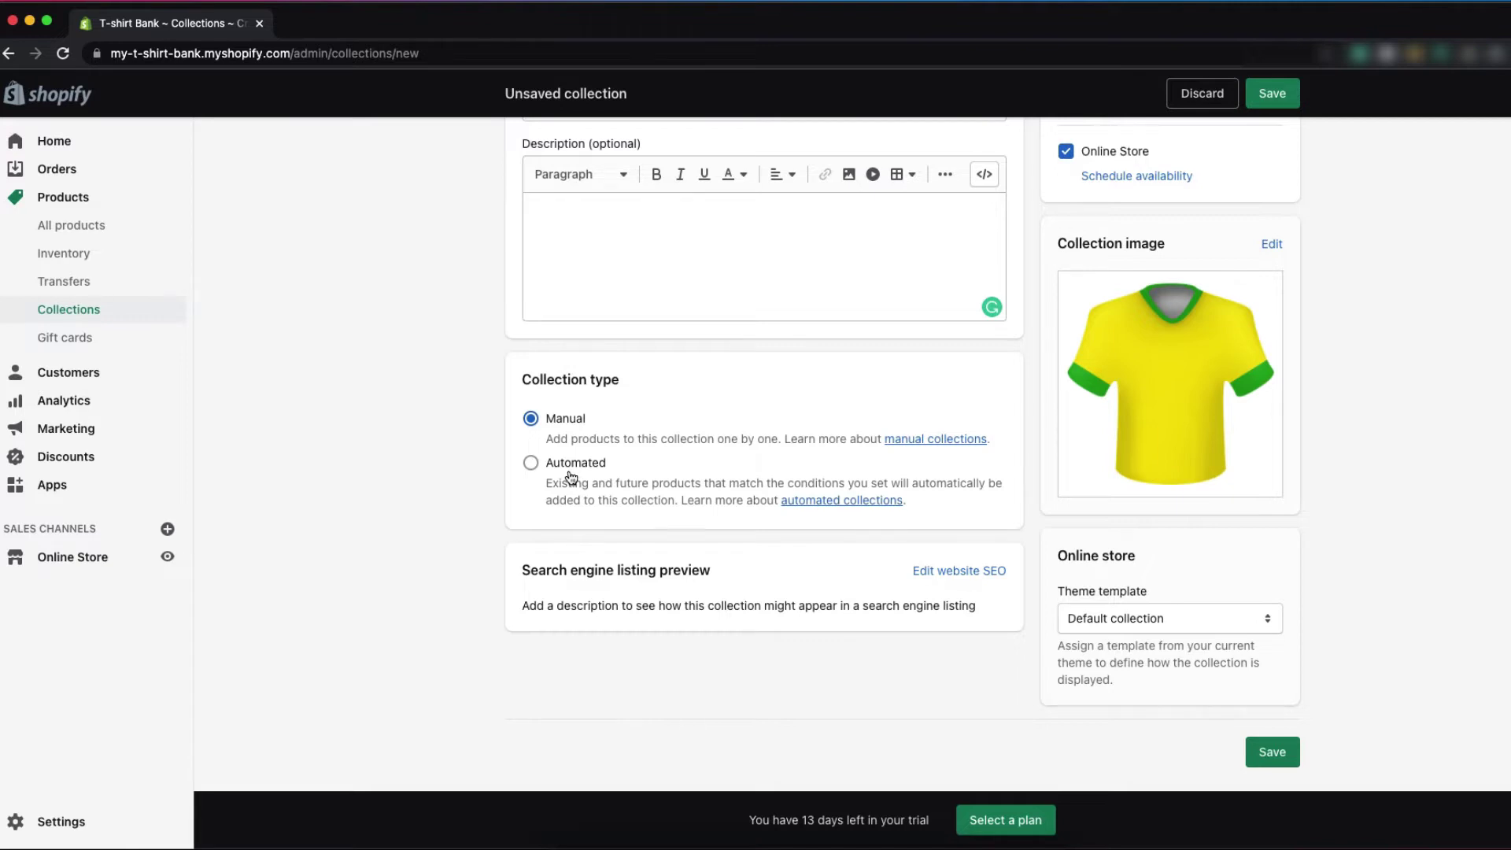
{"action": "left_click", "coordinate": [531, 465]}
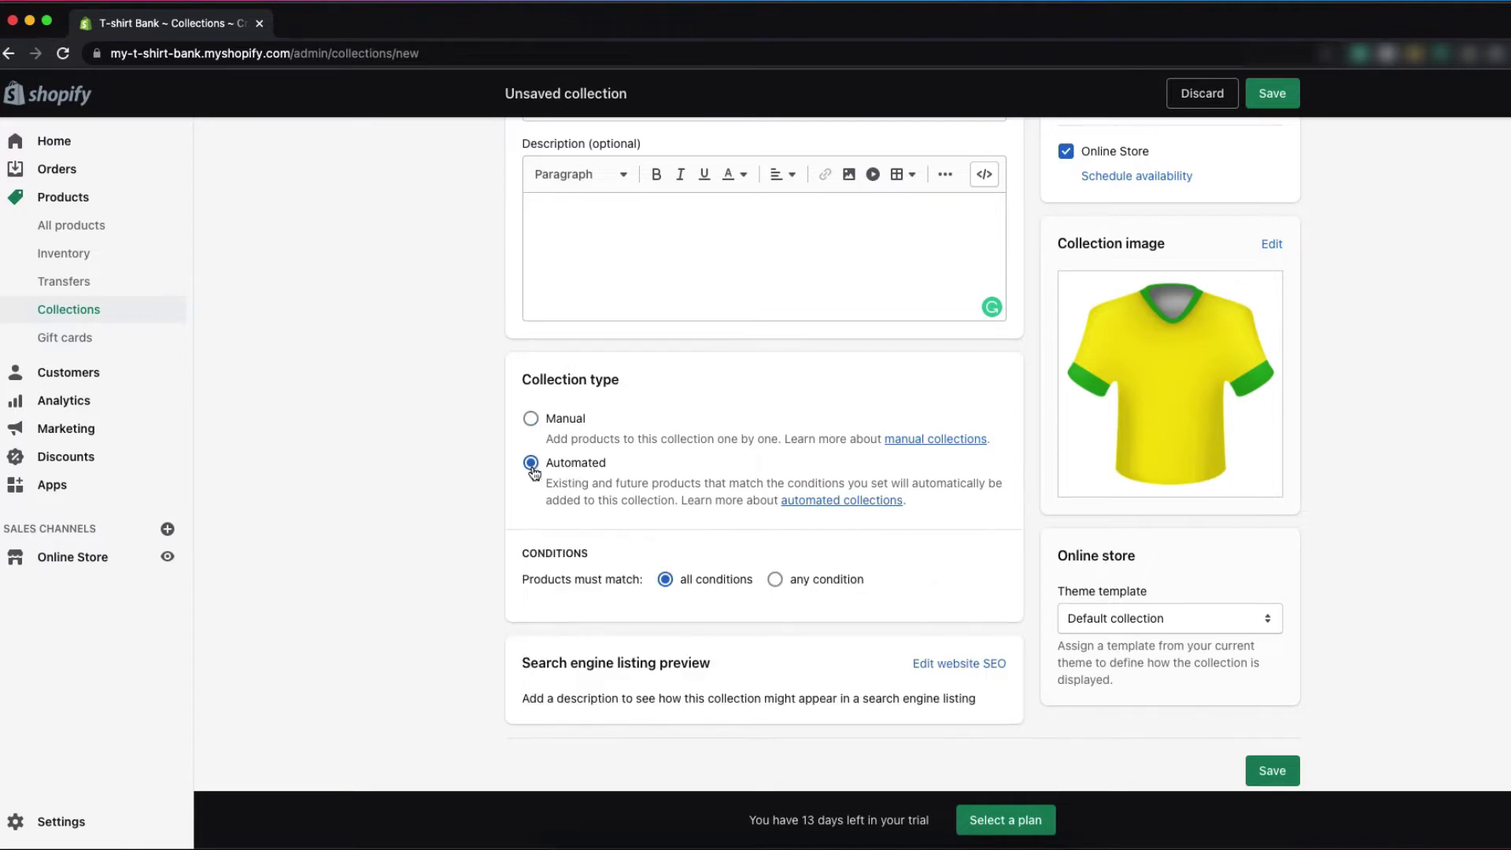
{"action": "scroll", "coordinate": [620, 483], "scroll_direction": "down", "scroll_amount": 2}
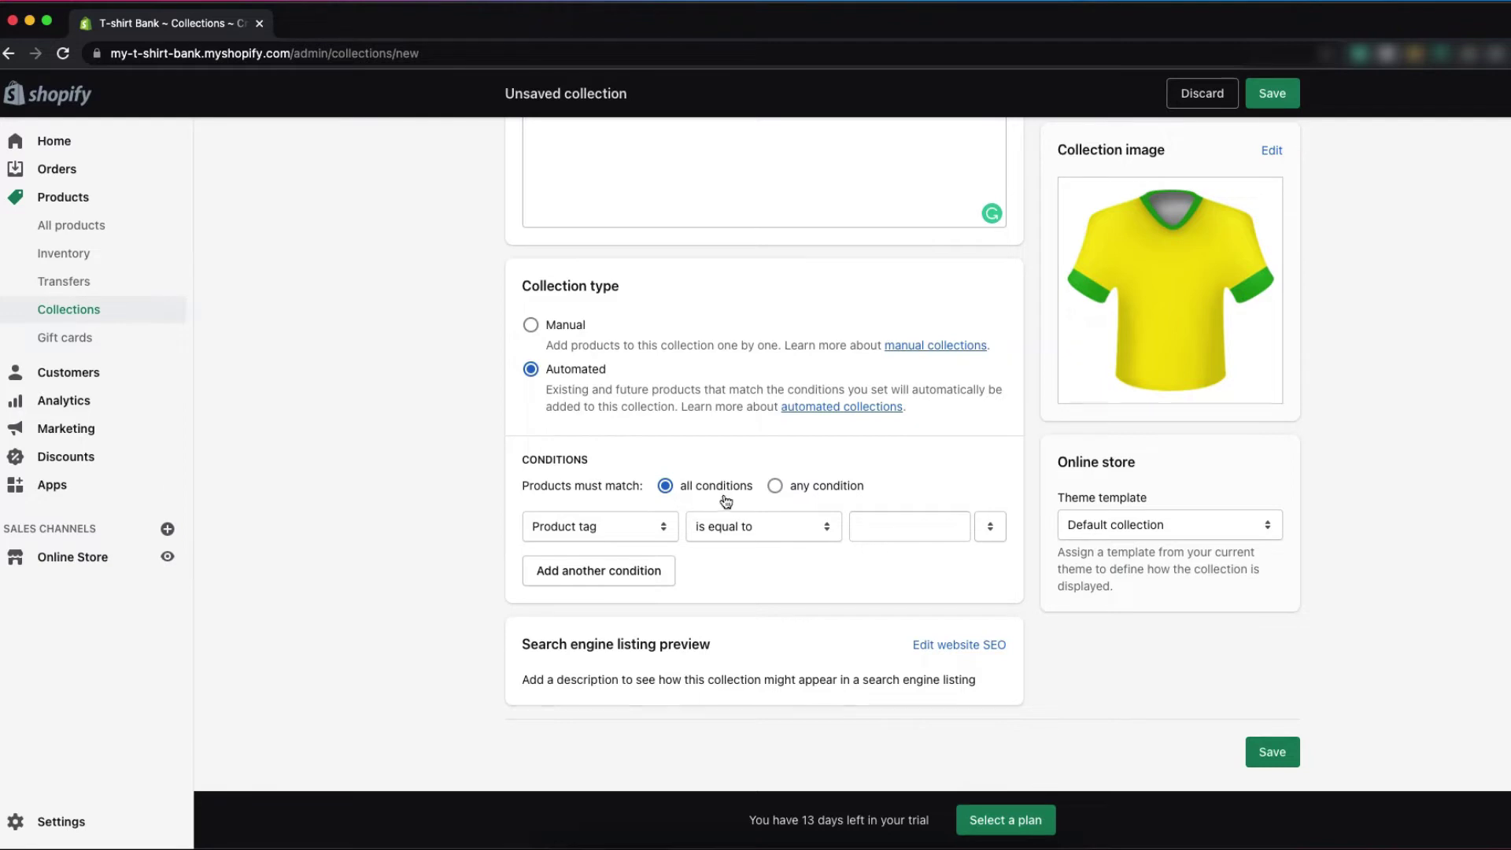
{"action": "left_click", "coordinate": [774, 486]}
{"action": "left_click", "coordinate": [667, 487]}
Step: Set the collection's condition to product tag is equal to Jersey
{"action": "left_click", "coordinate": [630, 531]}
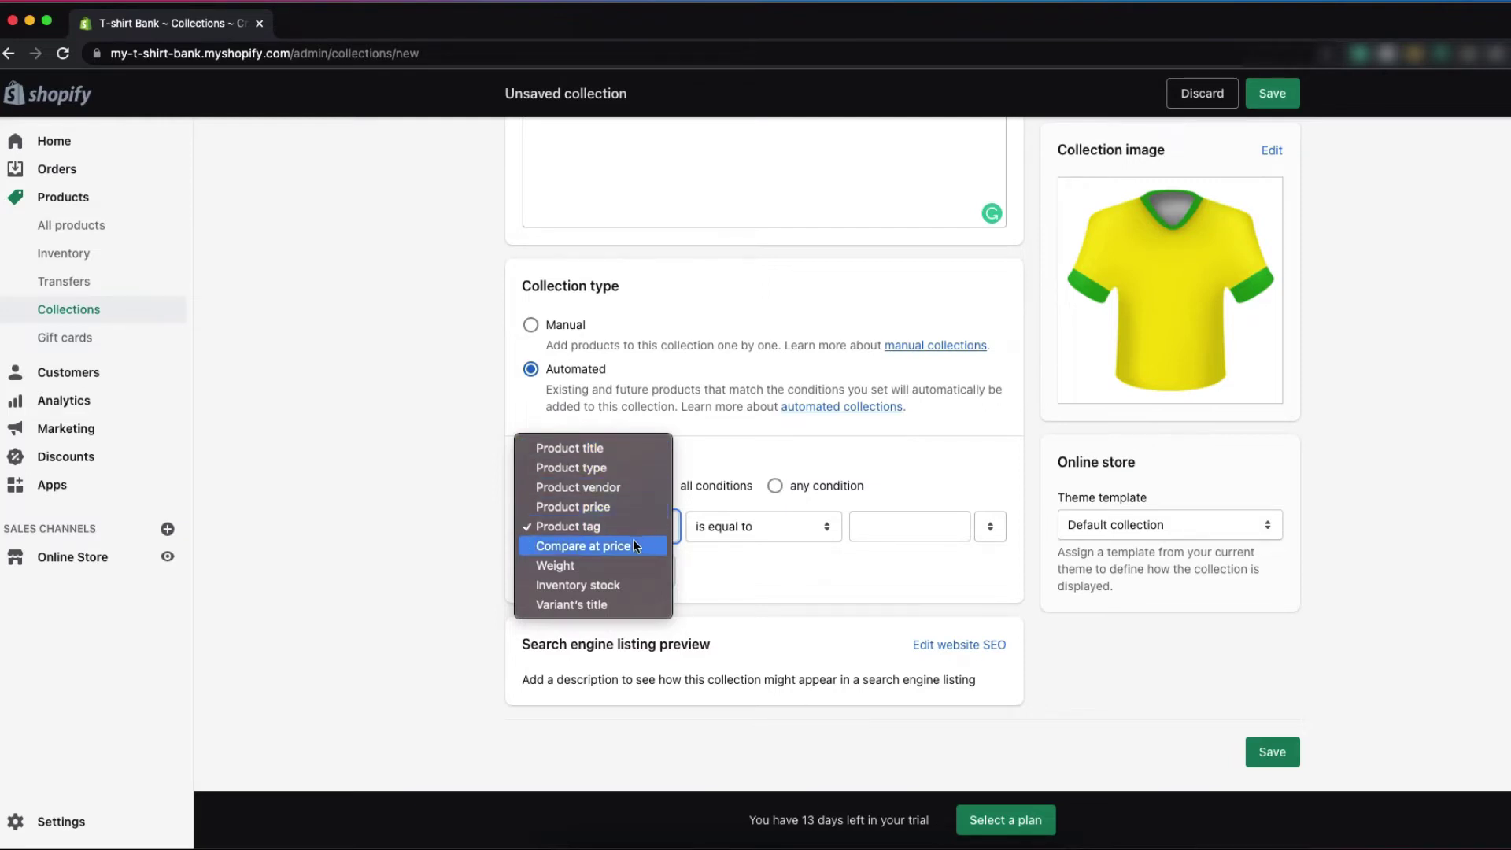
{"action": "left_click", "coordinate": [785, 527]}
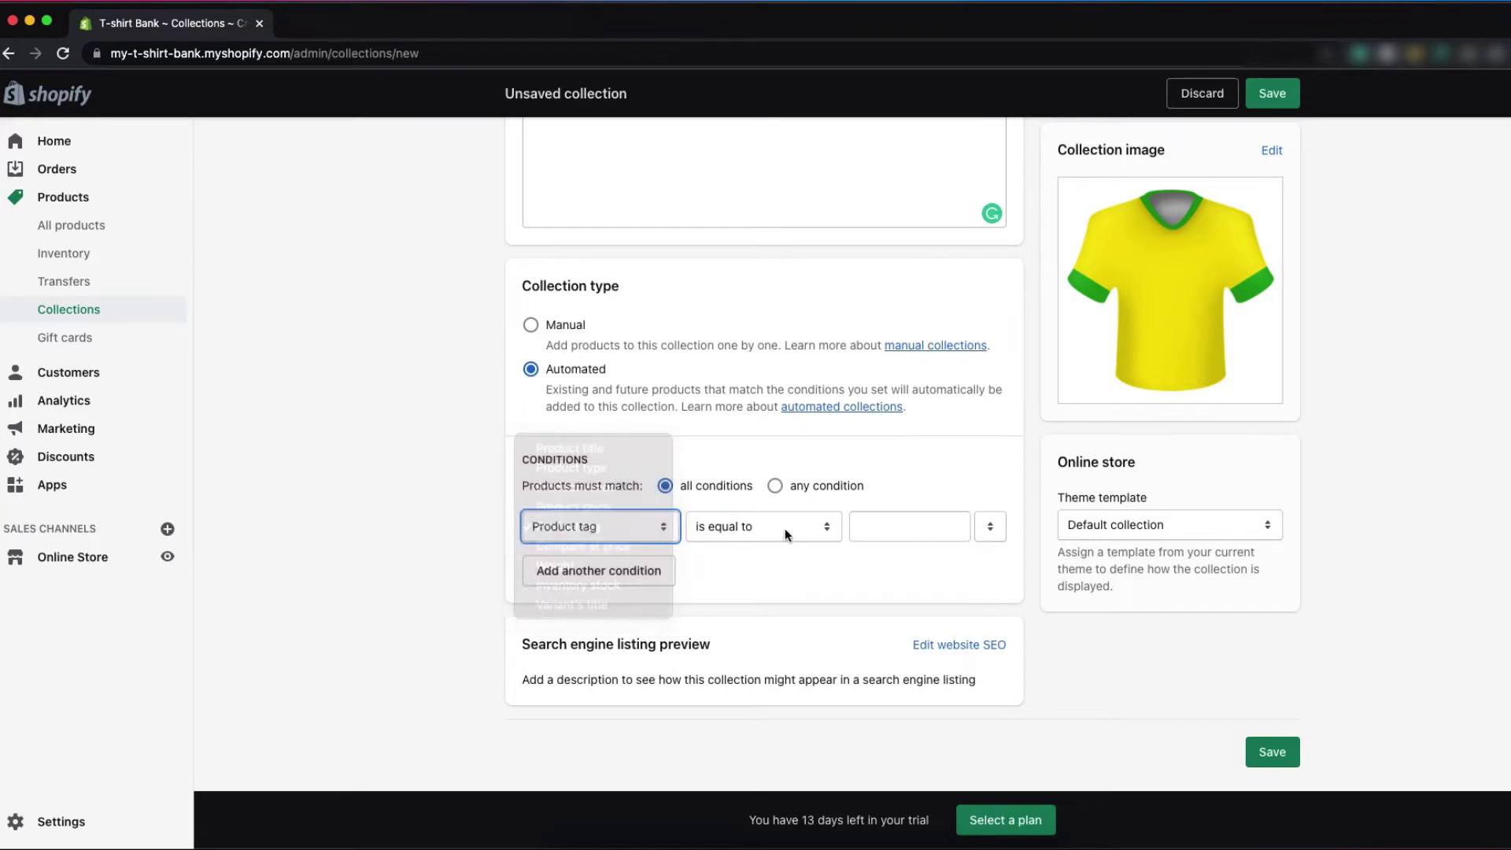
{"action": "left_click", "coordinate": [785, 527]}
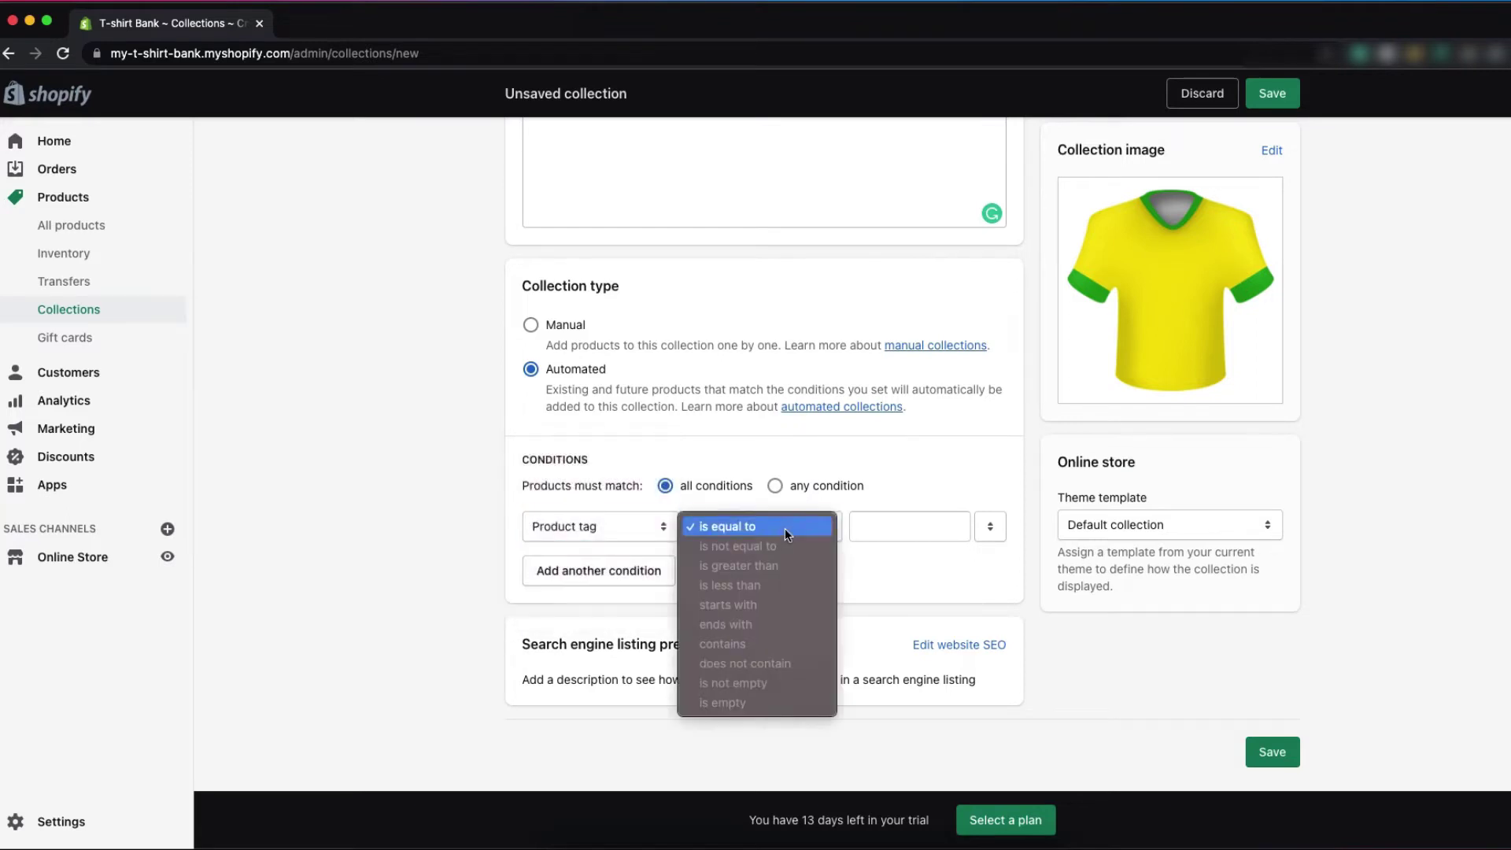
{"action": "left_click", "coordinate": [869, 584]}
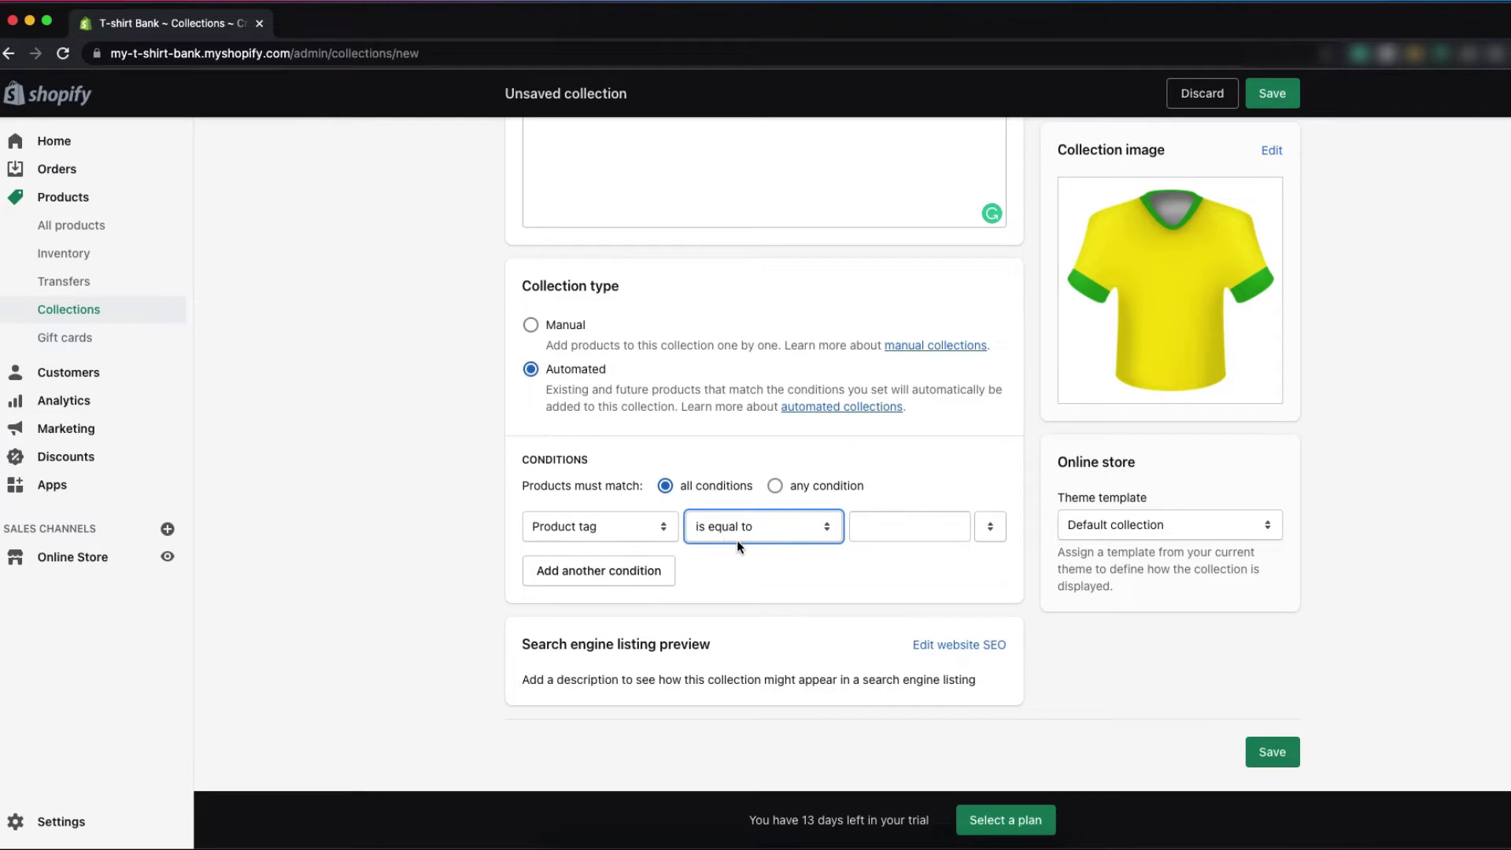
{"action": "left_click", "coordinate": [909, 527]}
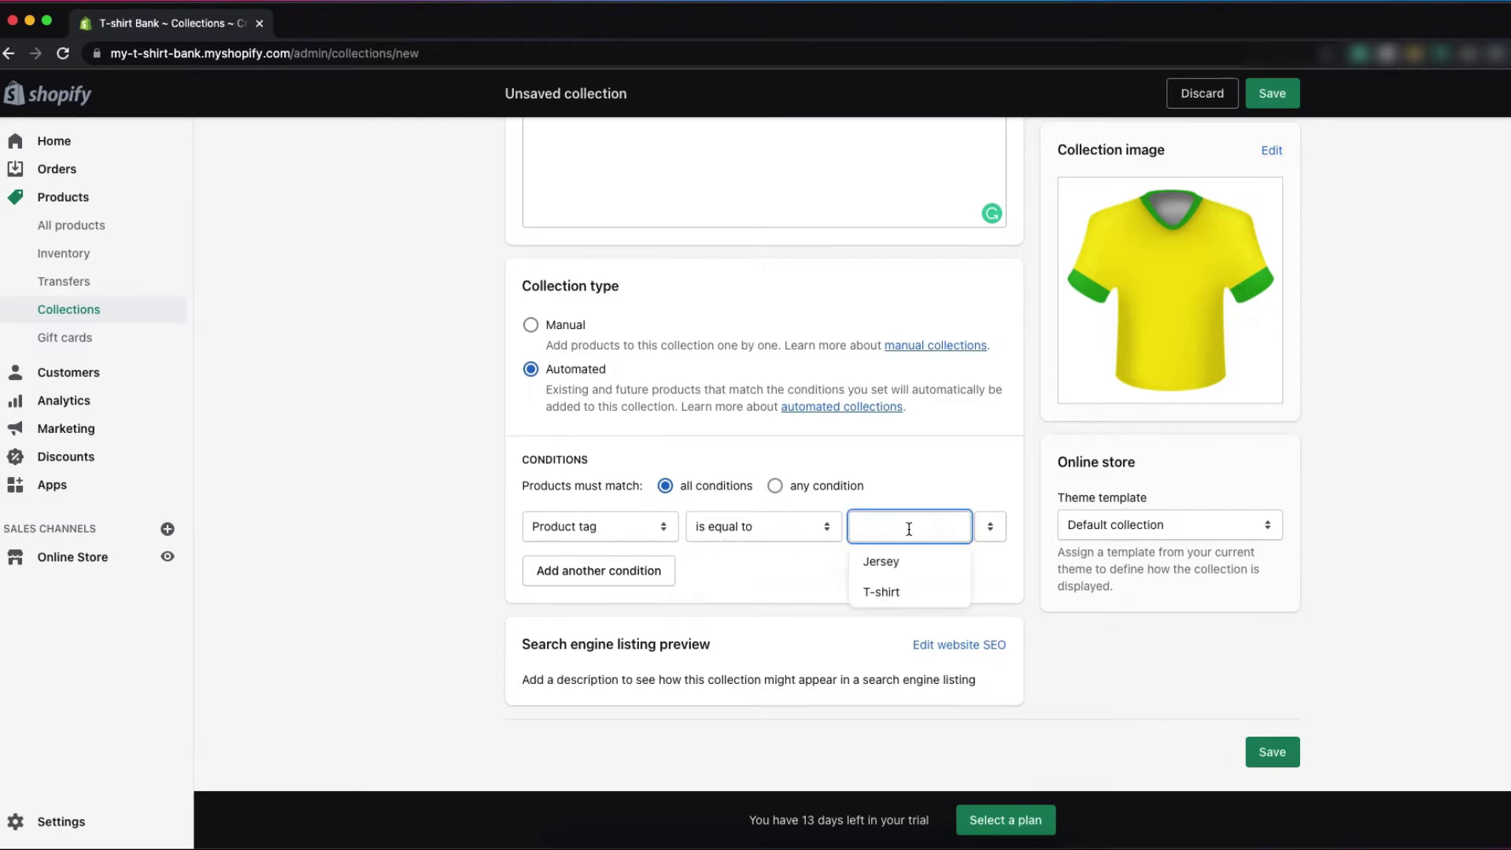
{"action": "left_click", "coordinate": [911, 562]}
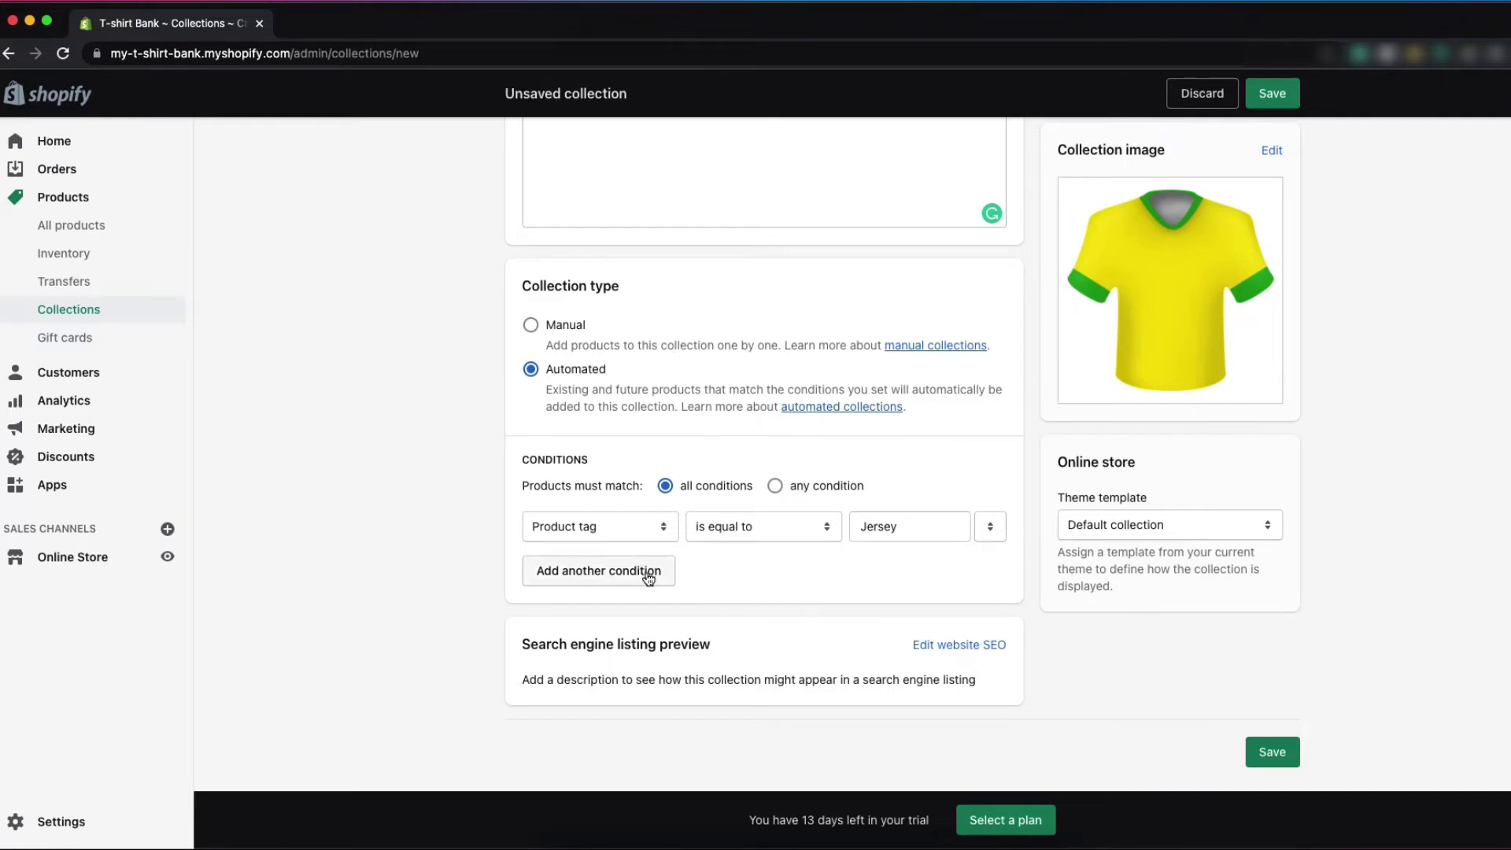
Step: Add a second, empty product condition and remove it again
{"action": "left_click", "coordinate": [620, 580]}
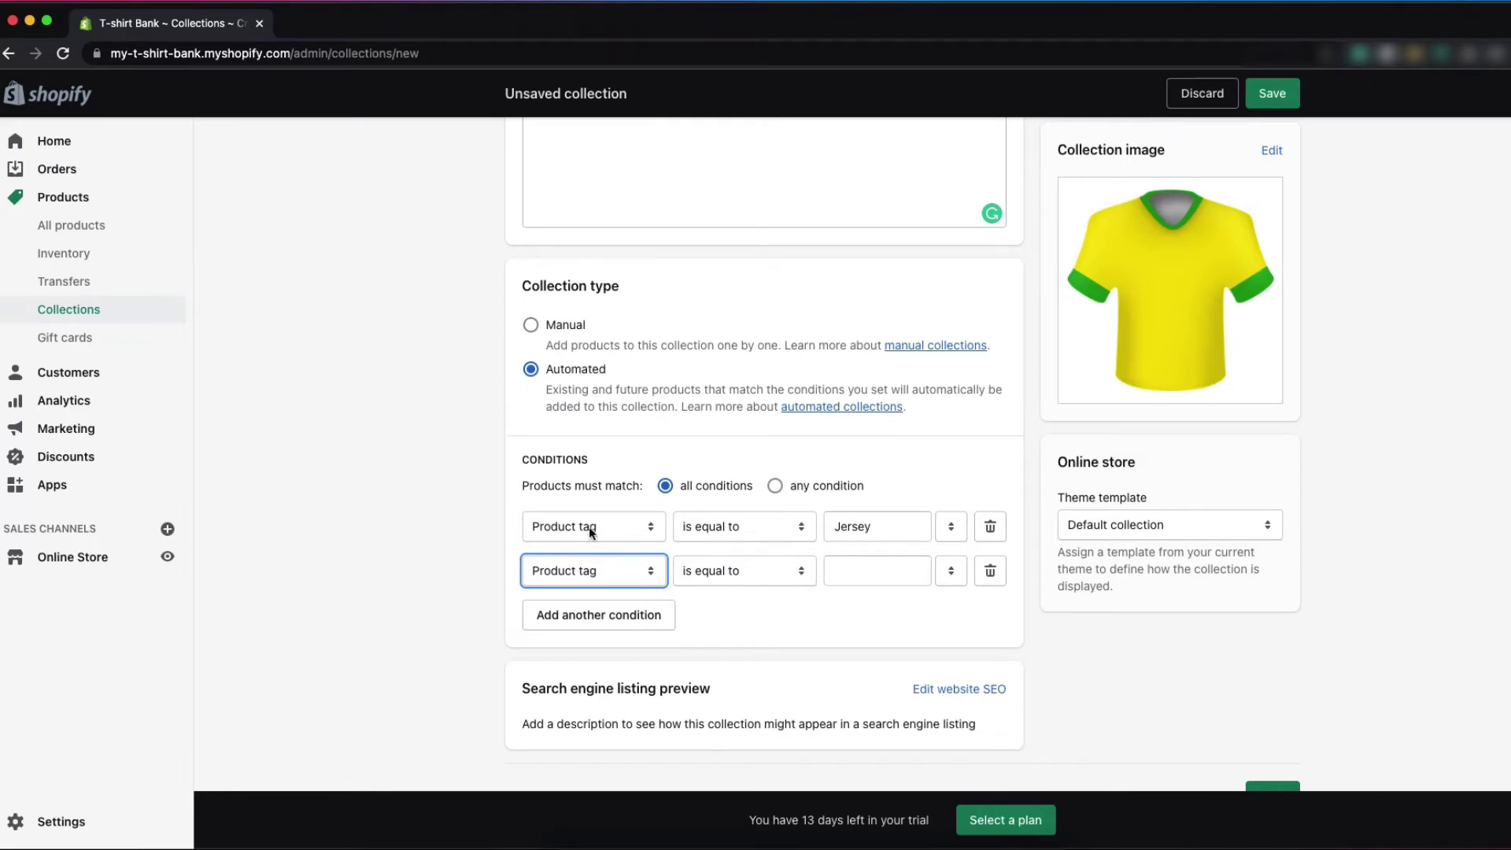
{"action": "left_click", "coordinate": [991, 573]}
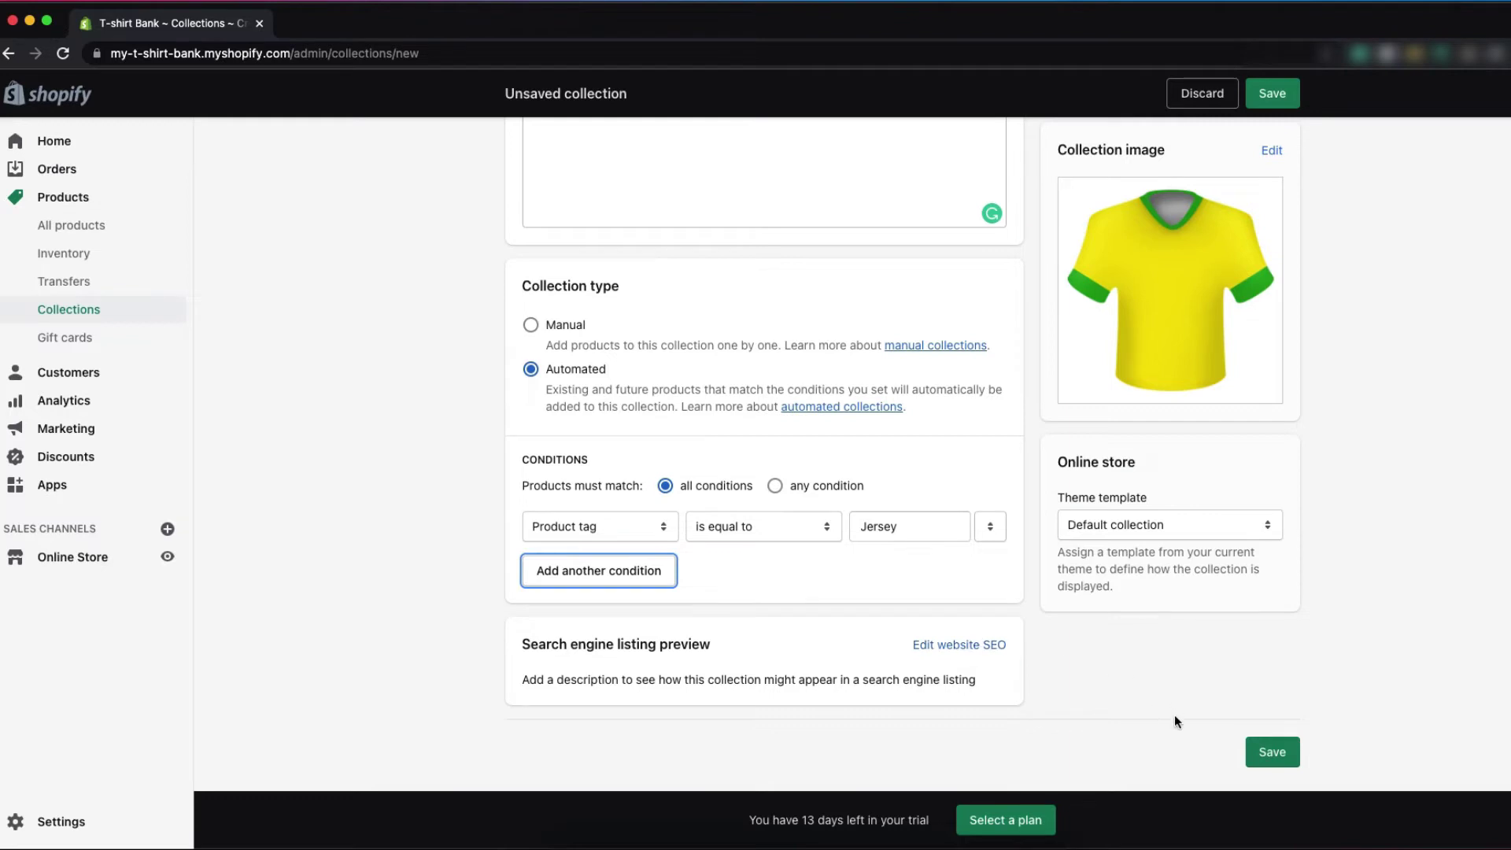
Step: Save the Jersey collection and review the products it includes
{"action": "left_click", "coordinate": [1270, 752]}
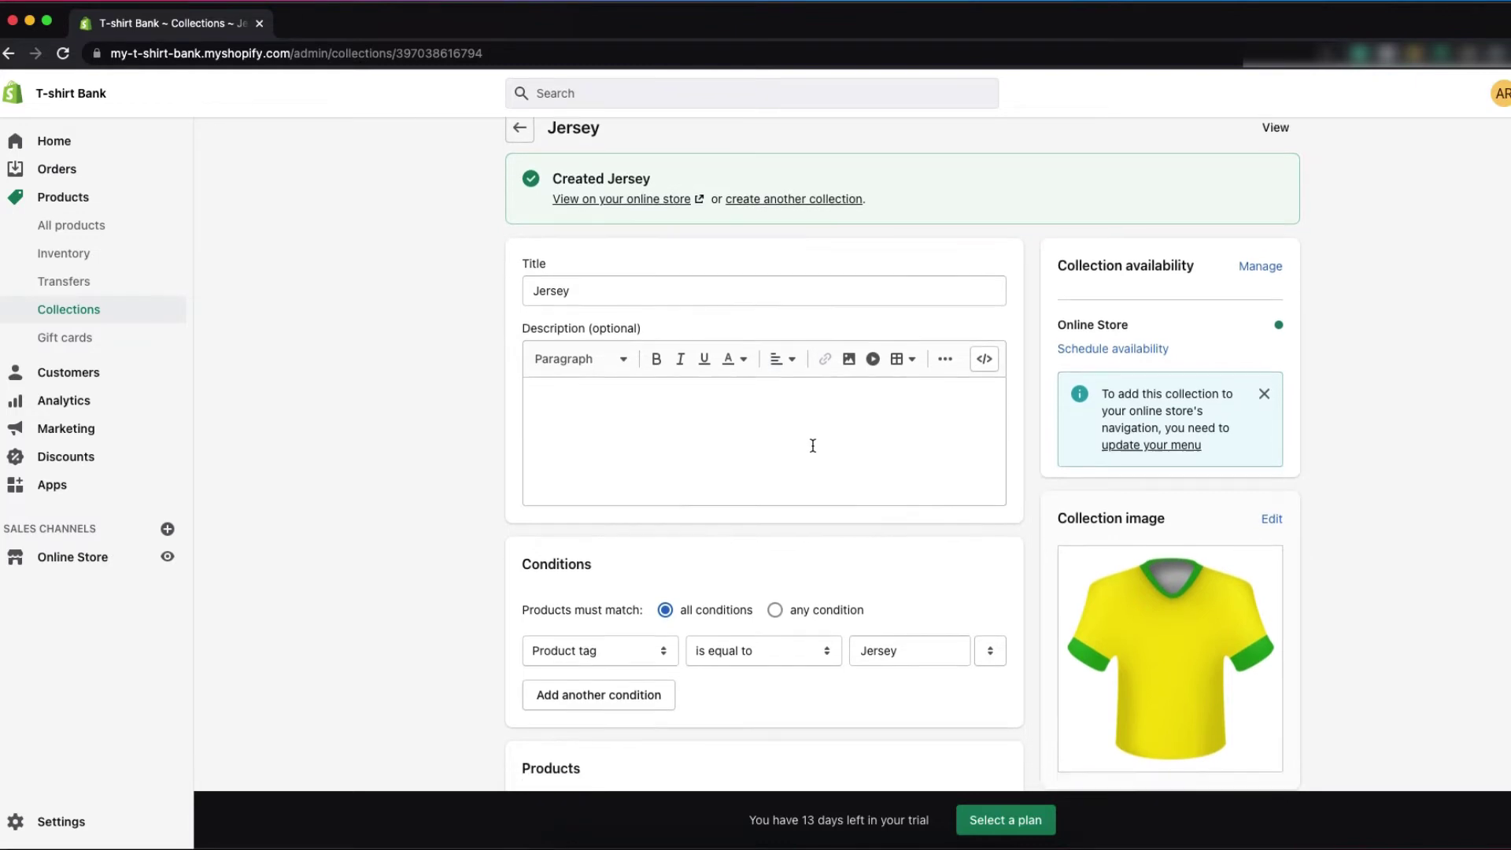
{"action": "scroll", "coordinate": [813, 446], "scroll_direction": "down", "scroll_amount": 5}
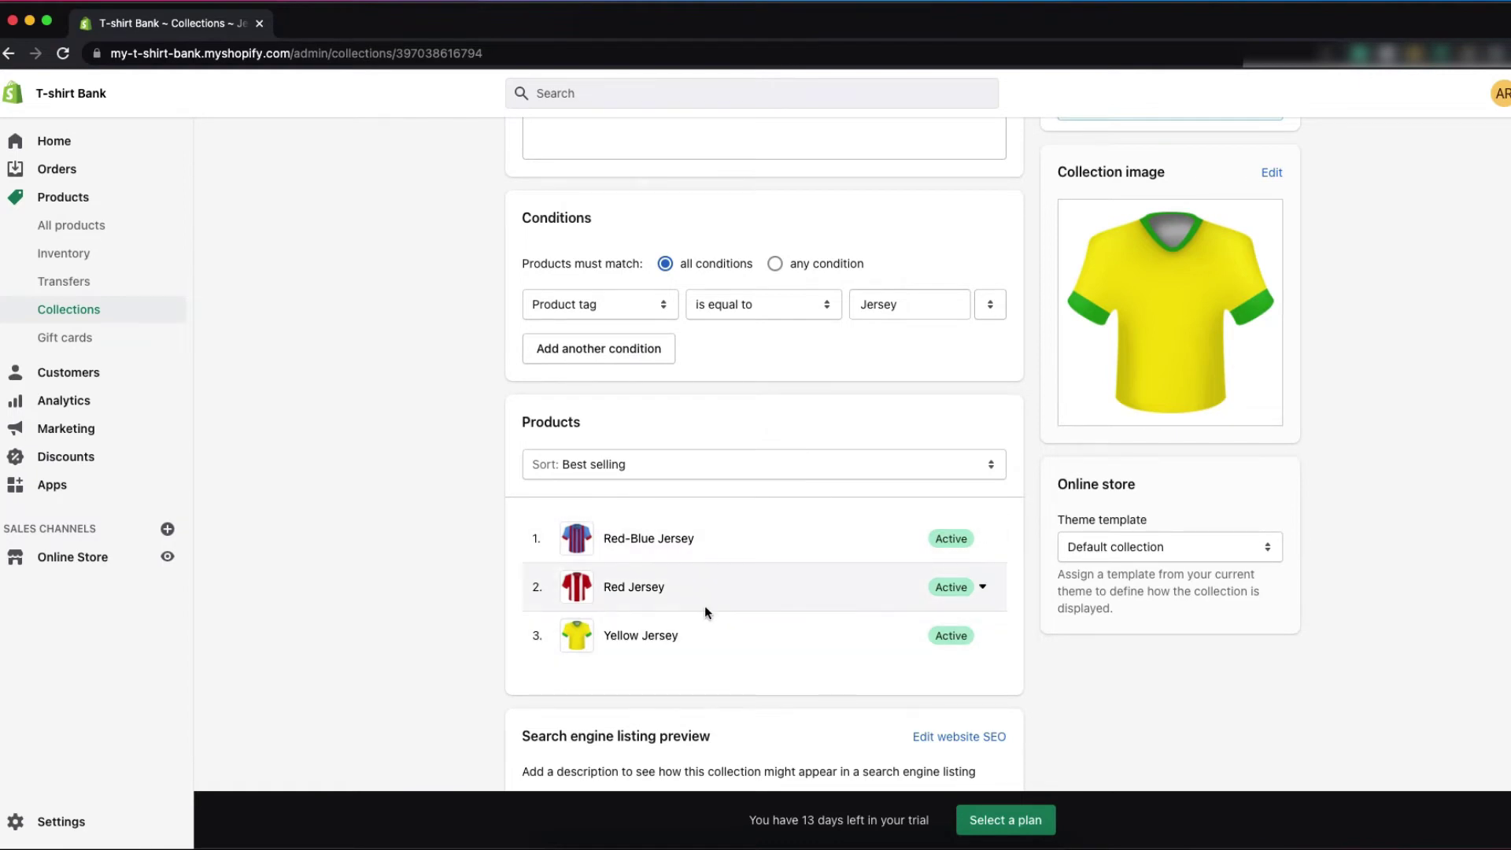
{"action": "scroll", "coordinate": [705, 606], "scroll_direction": "up", "scroll_amount": 5}
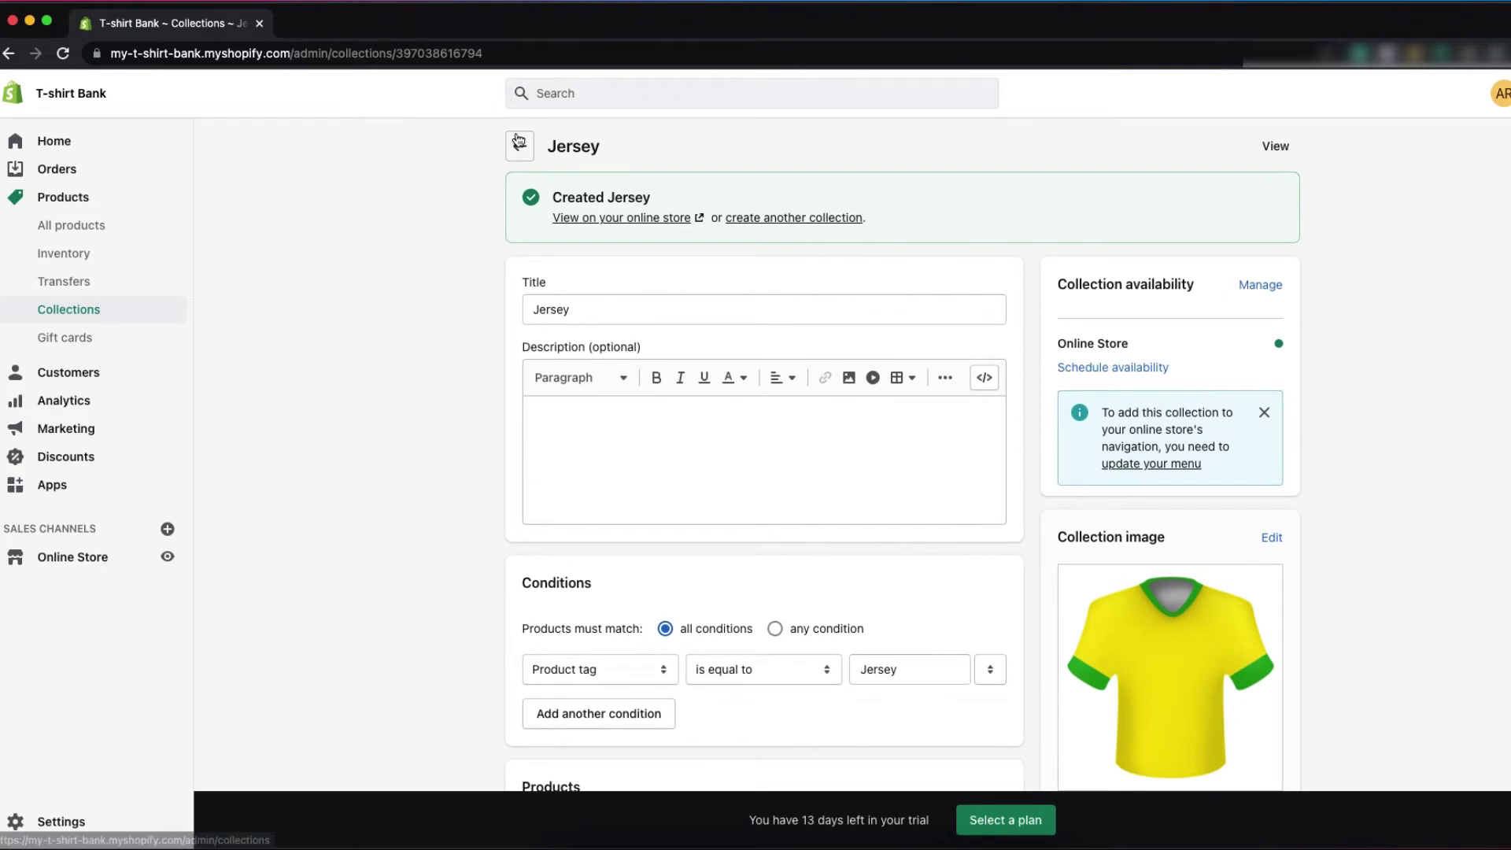
Step: Return to the collections list and start another collection titled Casual T-shirt
{"action": "left_click", "coordinate": [518, 148]}
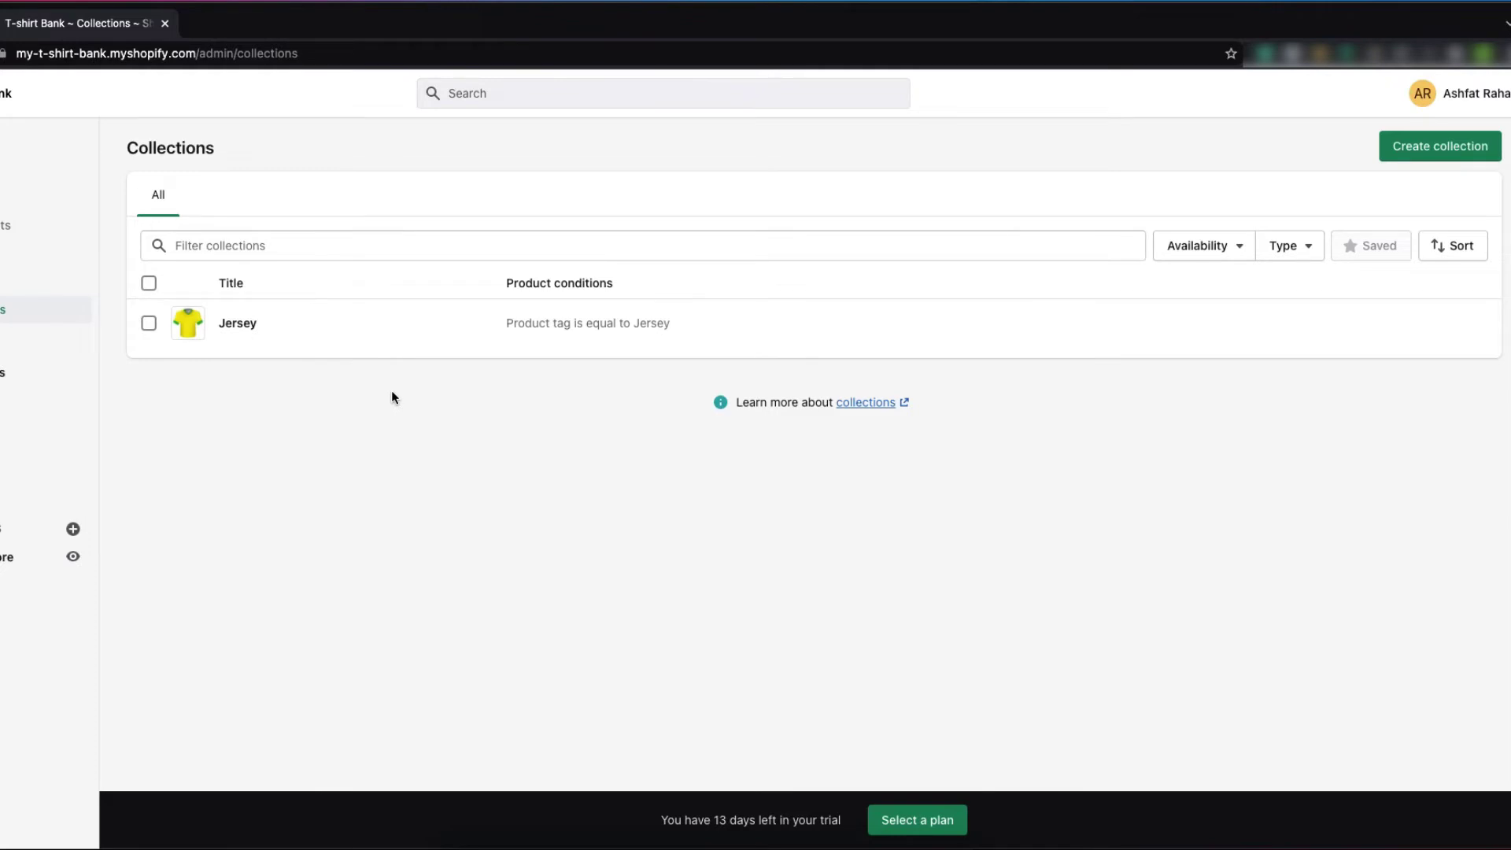
{"action": "left_click", "coordinate": [1399, 151]}
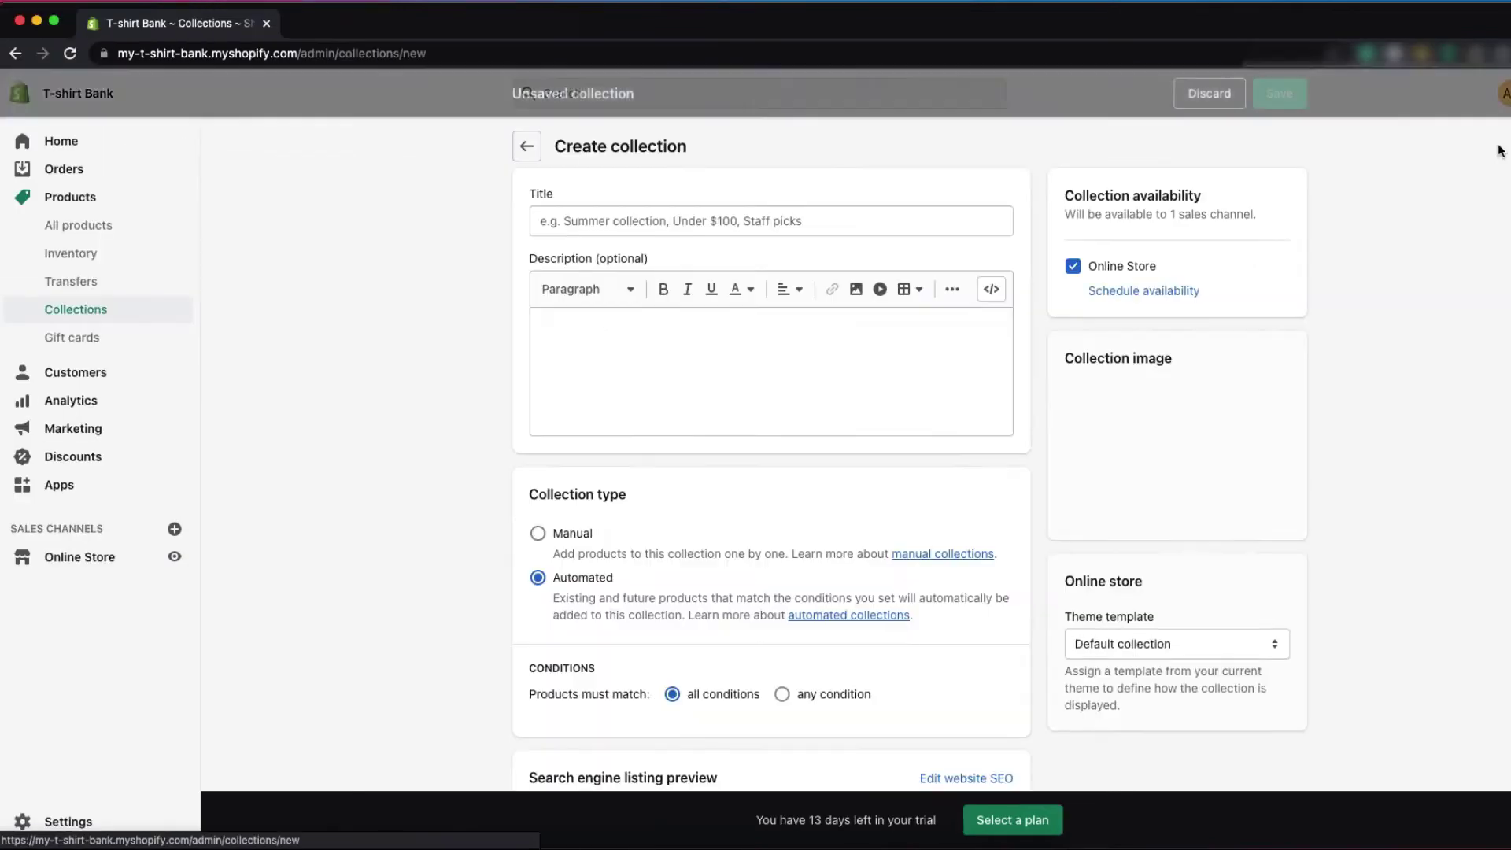
{"action": "left_click", "coordinate": [738, 217]}
{"action": "type", "text": "C"}
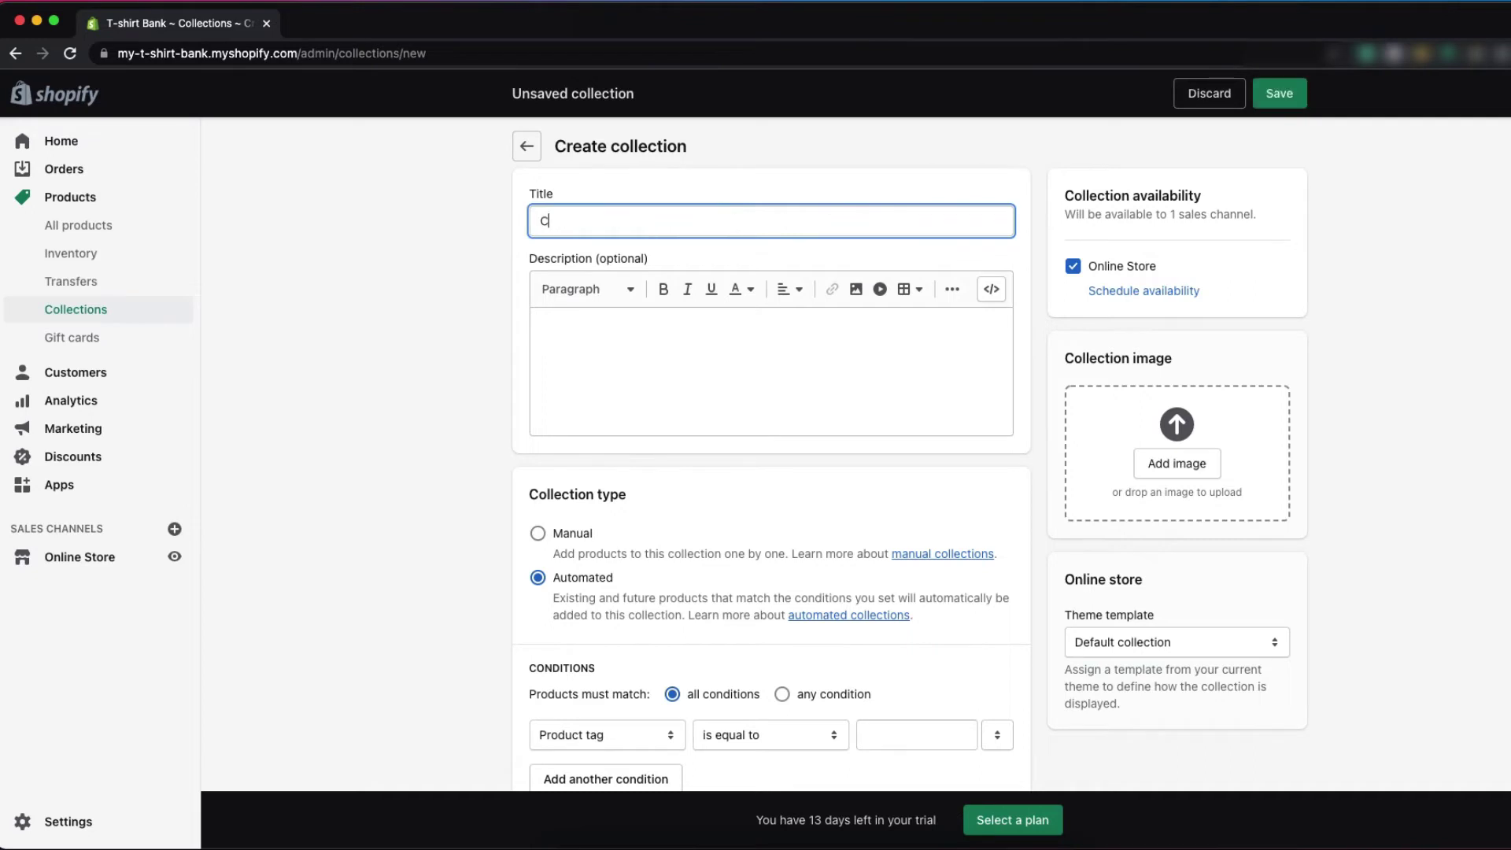
{"action": "type", "text": "asual T-shirt"}
{"action": "left_click", "coordinate": [593, 371]}
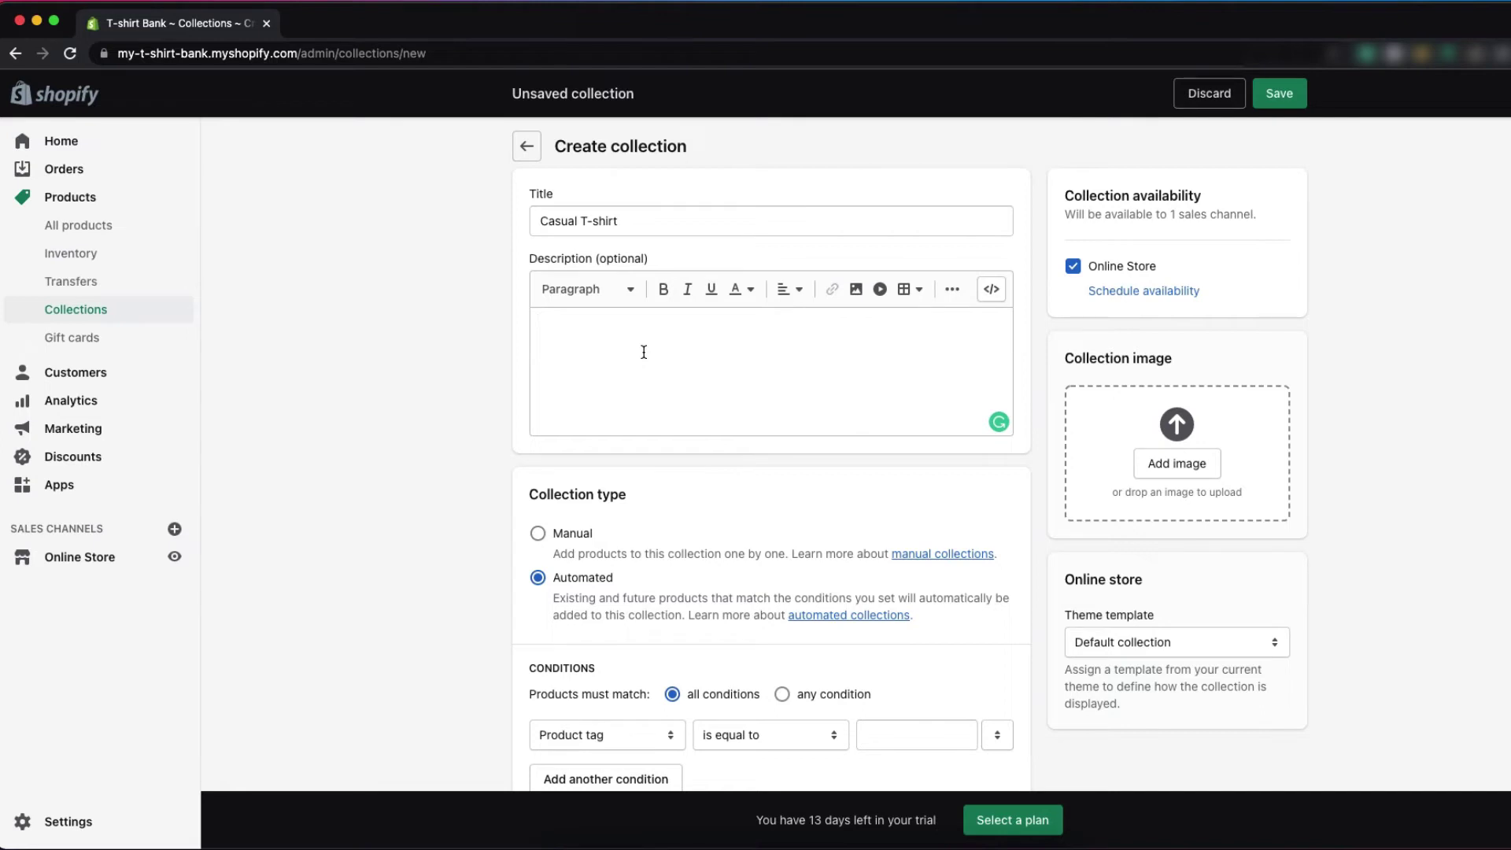
Step: Upload red.png from Downloads as the Casual T-shirt collection's image
{"action": "left_click", "coordinate": [1162, 468]}
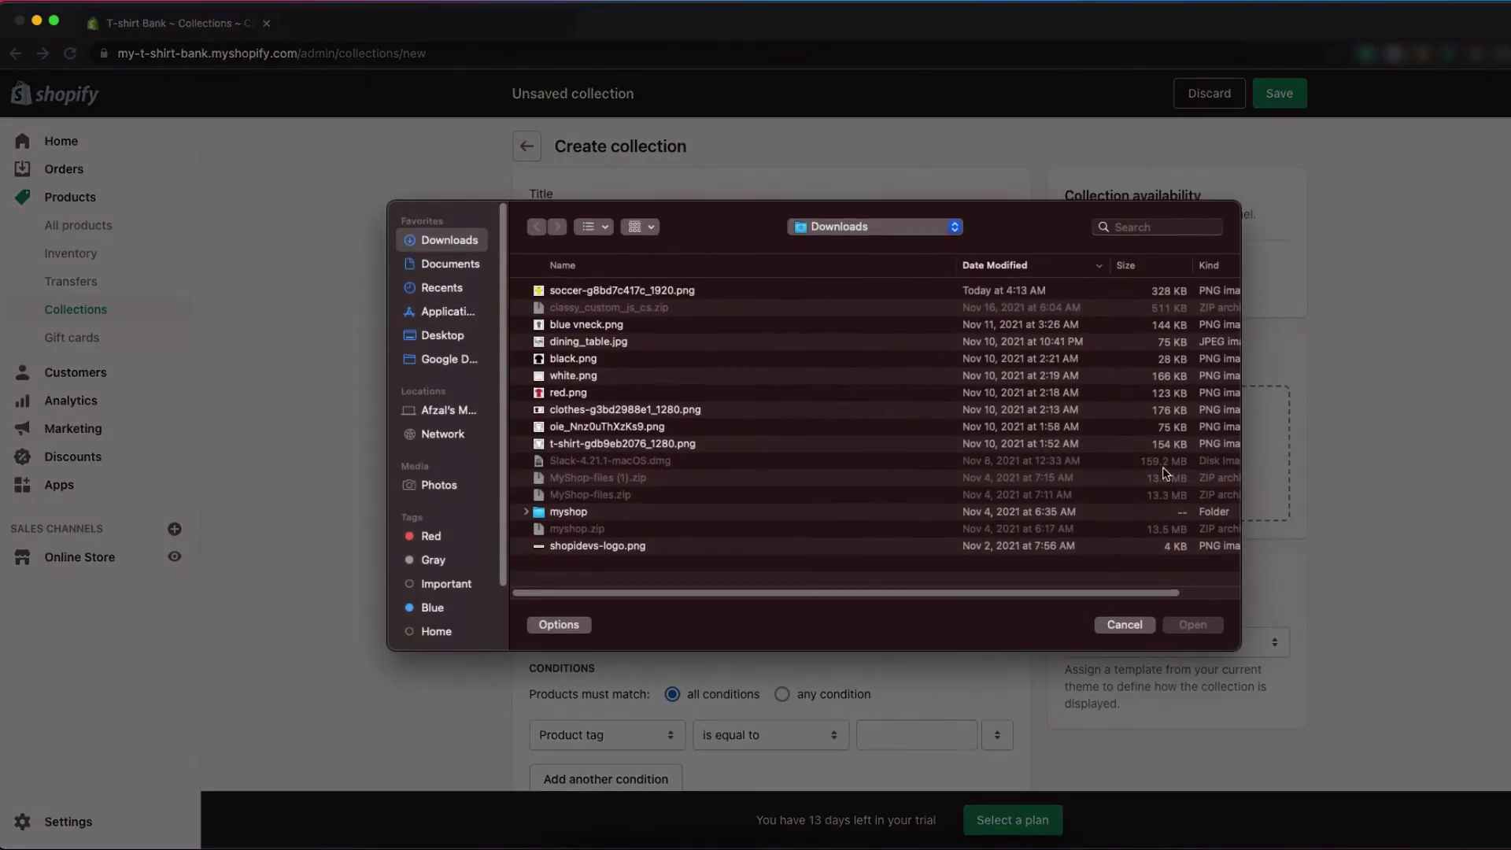
{"action": "left_click", "coordinate": [567, 394]}
{"action": "left_click", "coordinate": [1192, 625]}
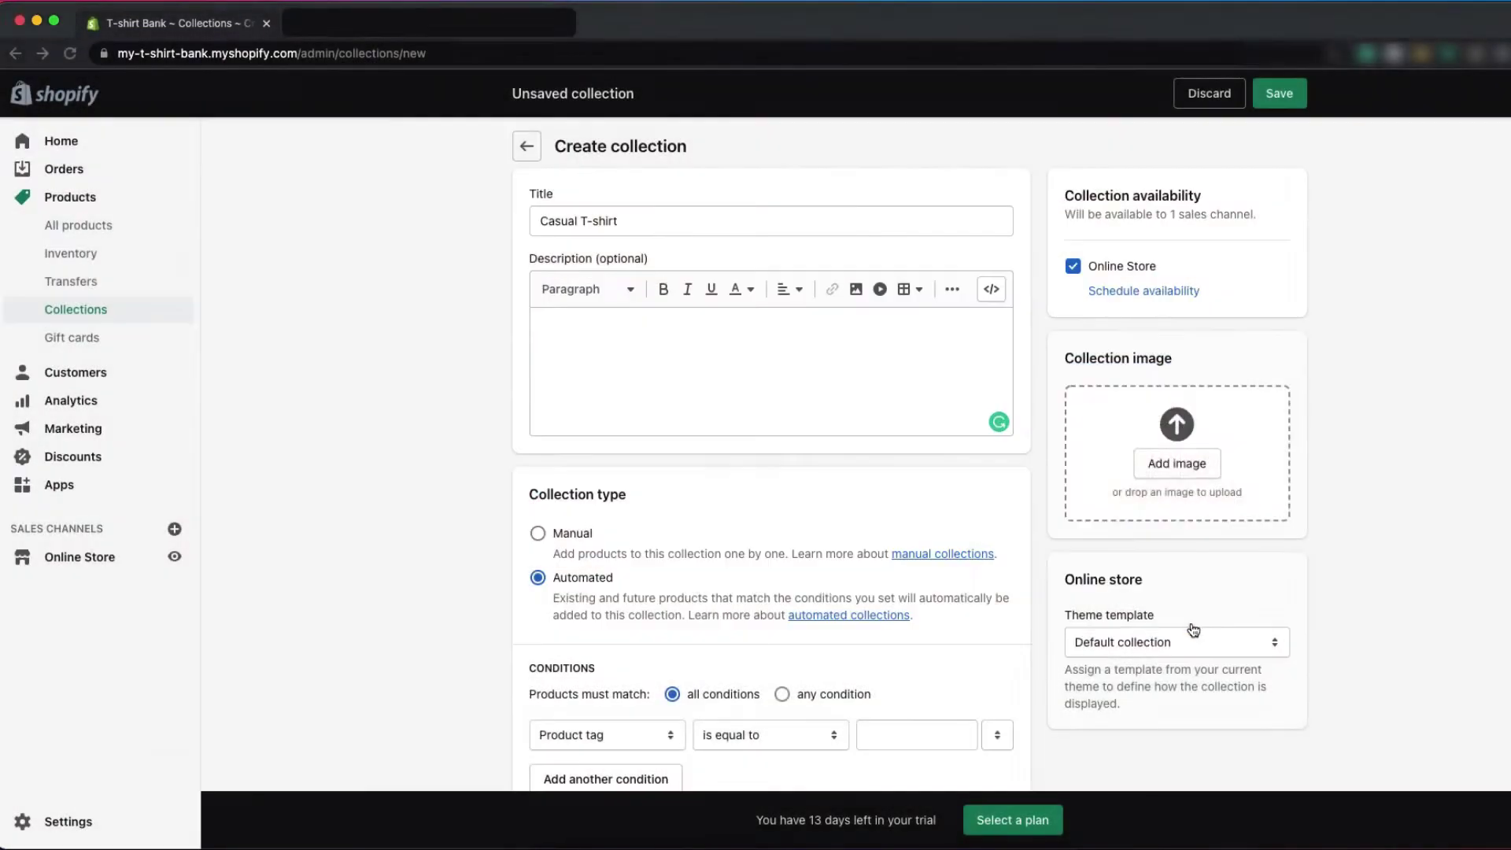
Step: Set the Casual T-shirt collection's type to Manual and save the collection
{"action": "scroll", "coordinate": [677, 538], "scroll_direction": "down", "scroll_amount": 1}
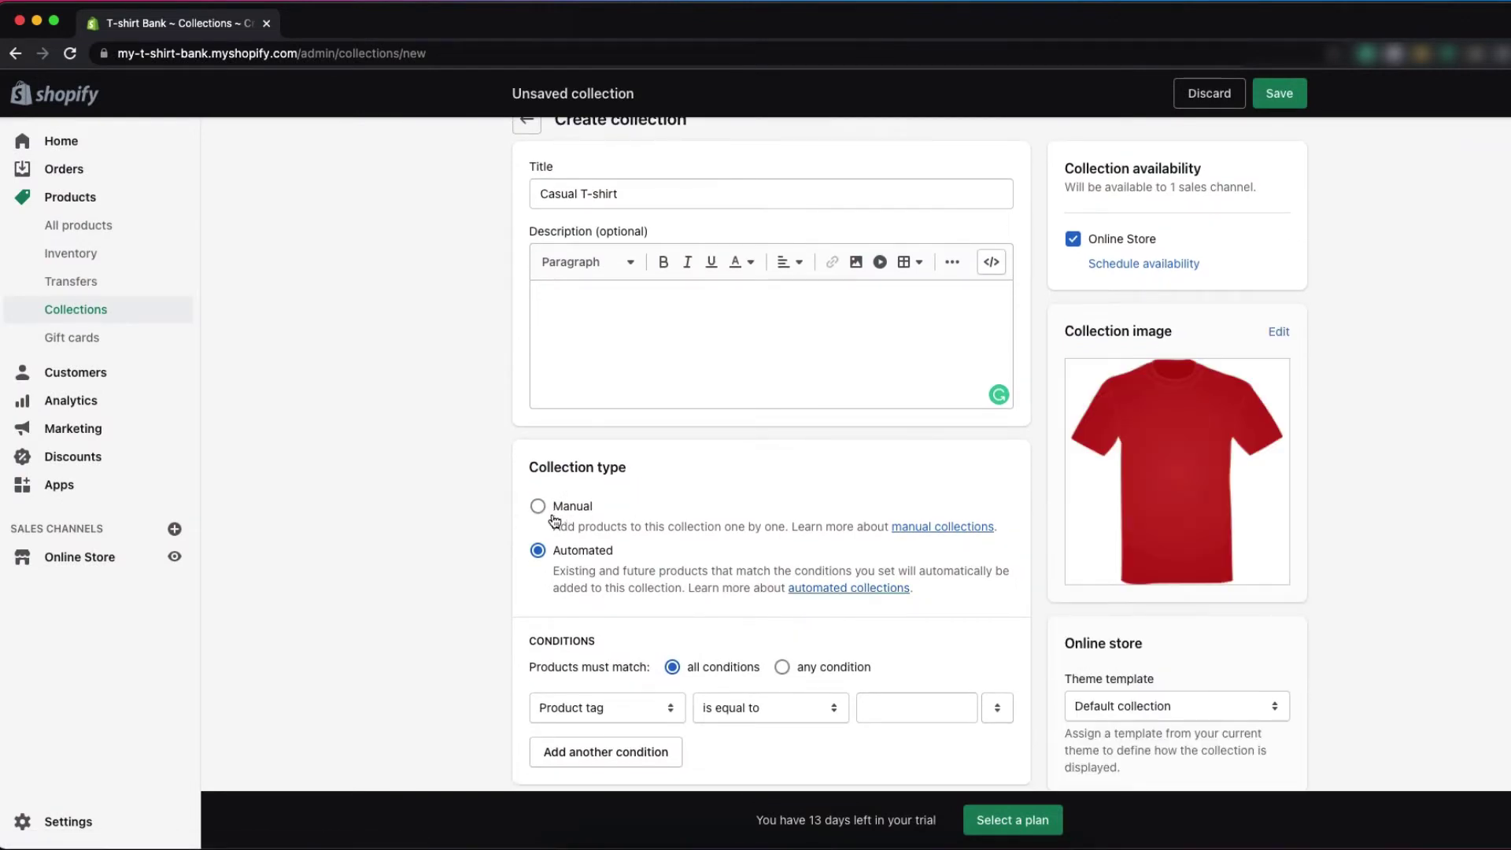
{"action": "left_click", "coordinate": [539, 508]}
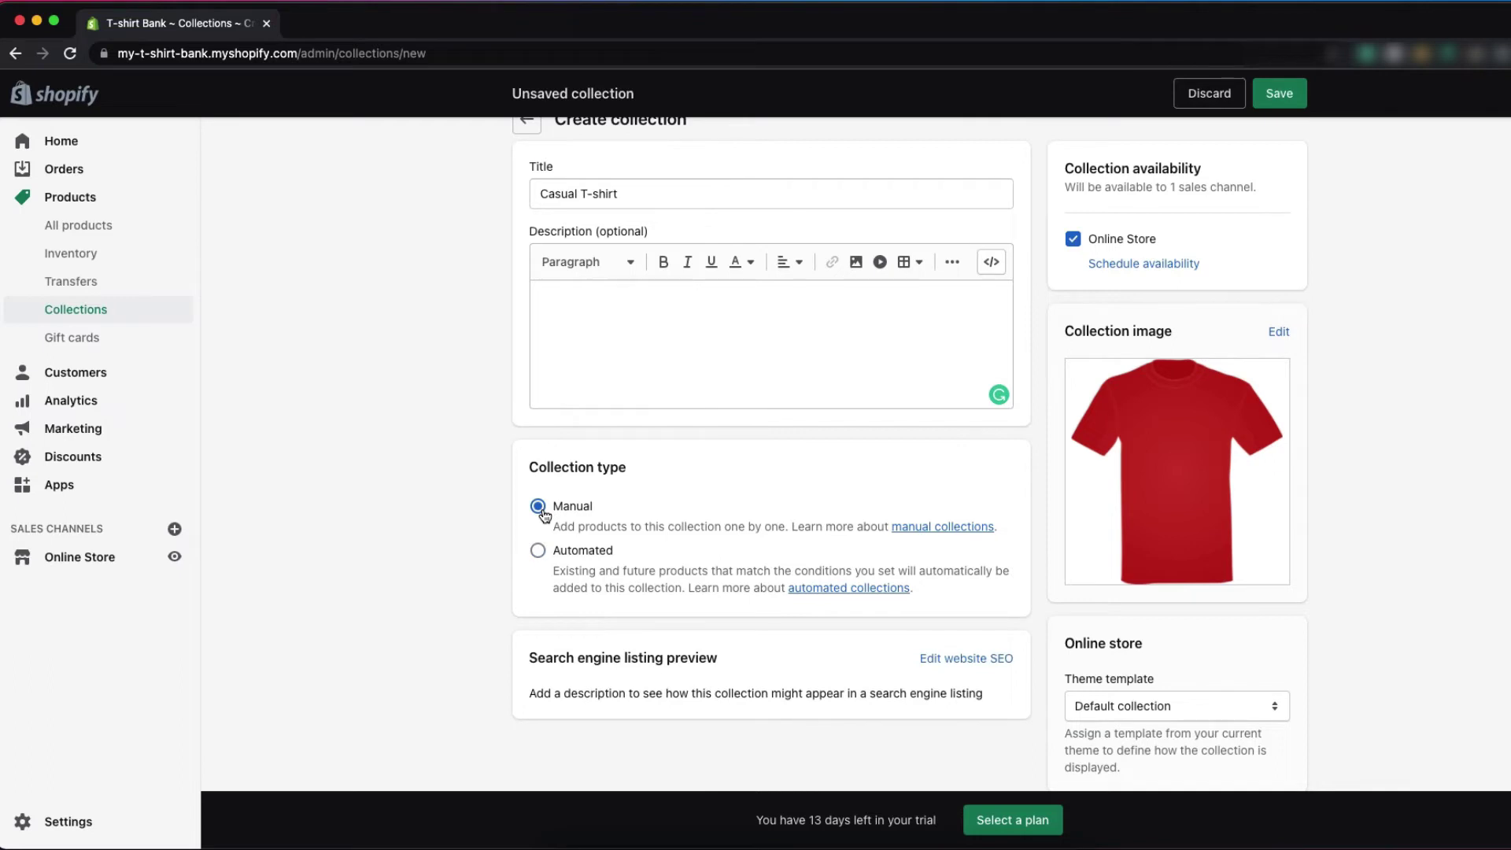
{"action": "scroll", "coordinate": [543, 515], "scroll_direction": "down", "scroll_amount": 2}
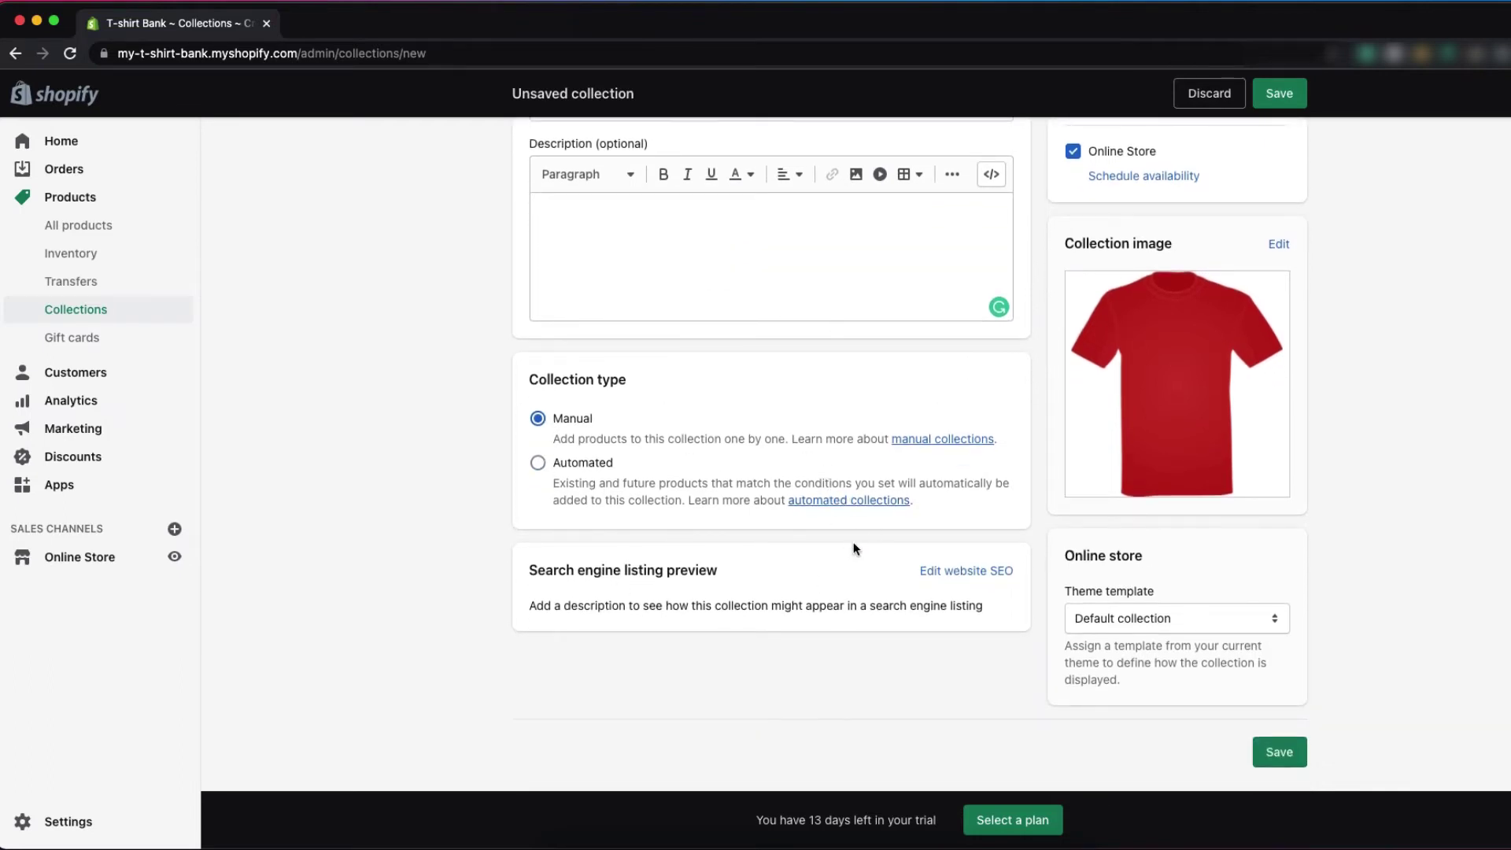
{"action": "left_click", "coordinate": [1281, 753]}
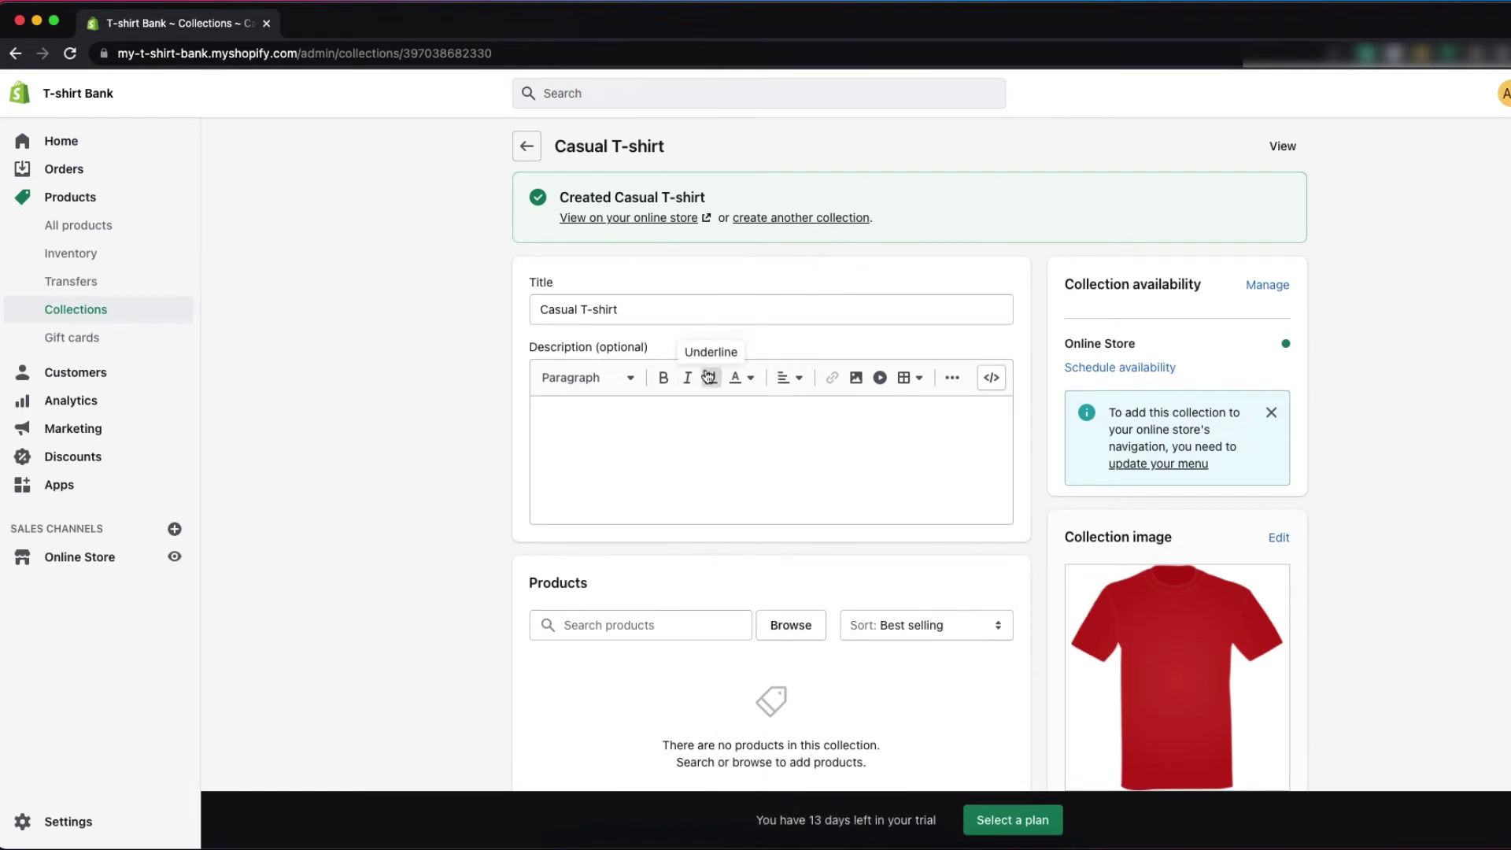
Step: Add the Black T-shirt, Red T-shirt, t-shirt and White T-shirt products to the Casual T-shirt collection
{"action": "scroll", "coordinate": [857, 493], "scroll_direction": "down", "scroll_amount": 3}
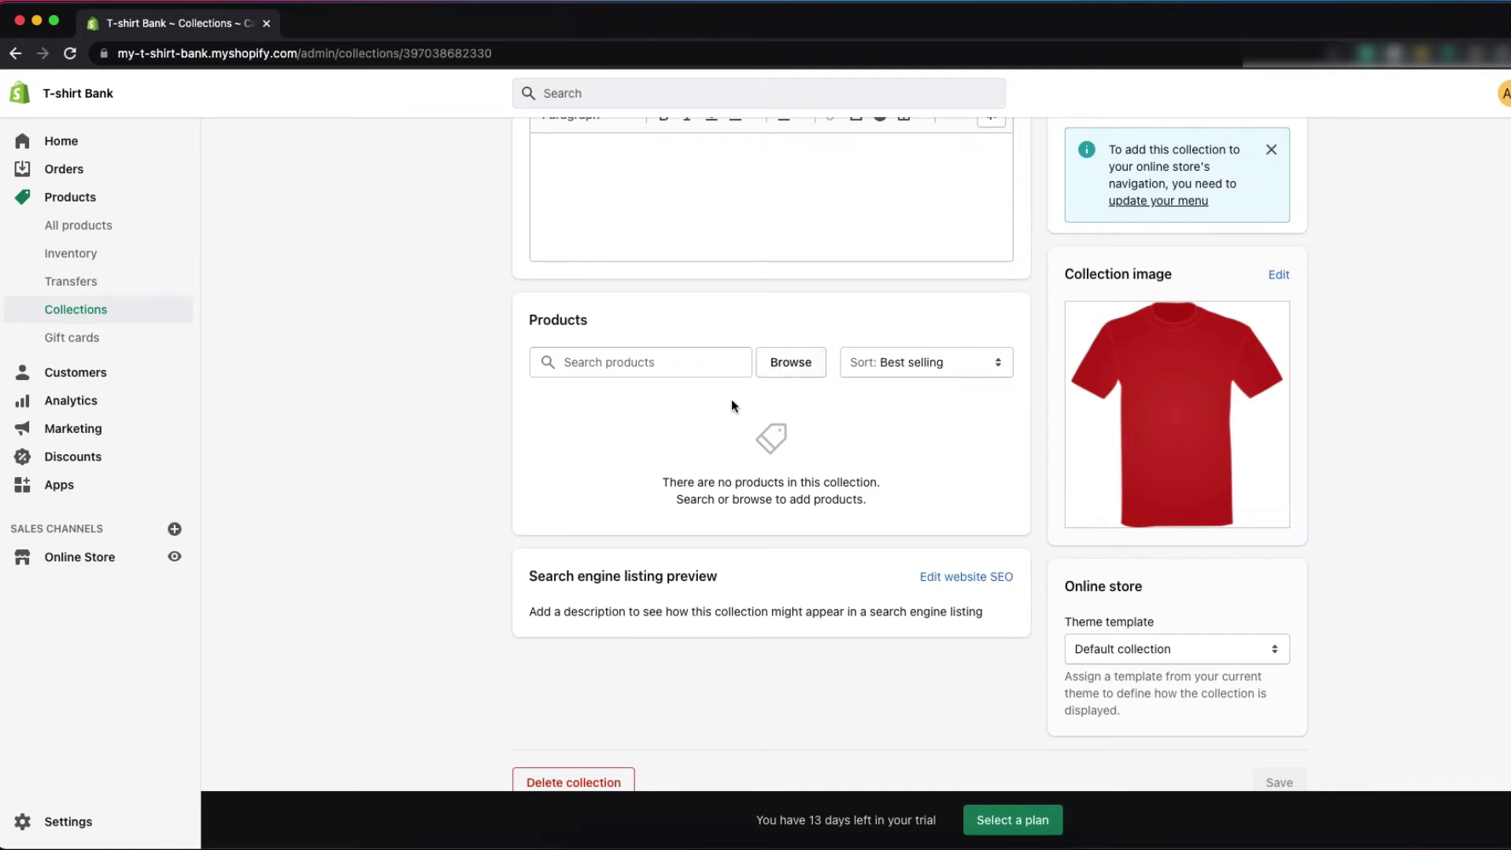
{"action": "left_click", "coordinate": [640, 363]}
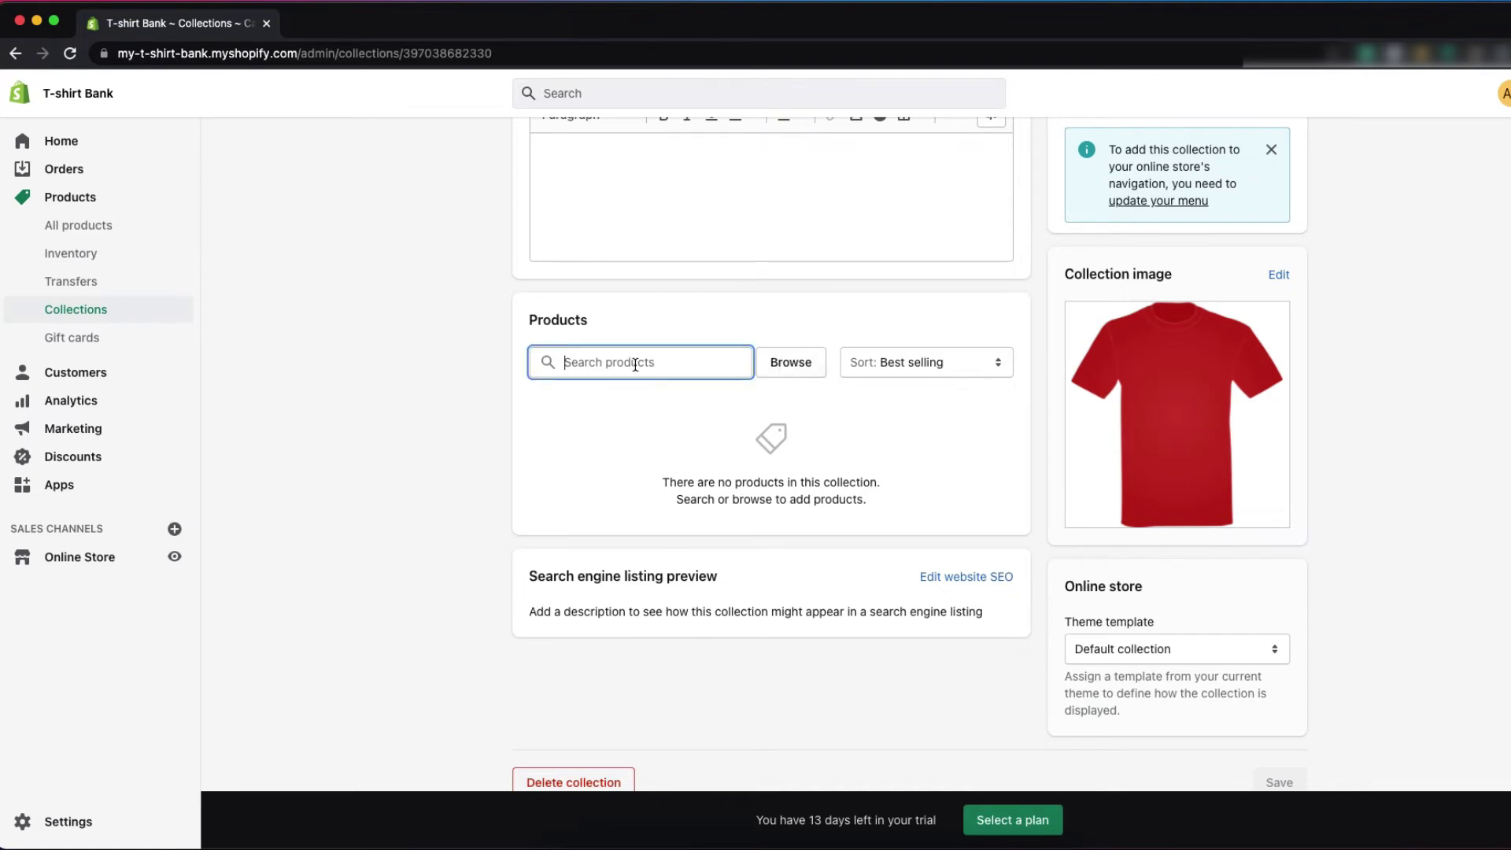
{"action": "left_click", "coordinate": [789, 366]}
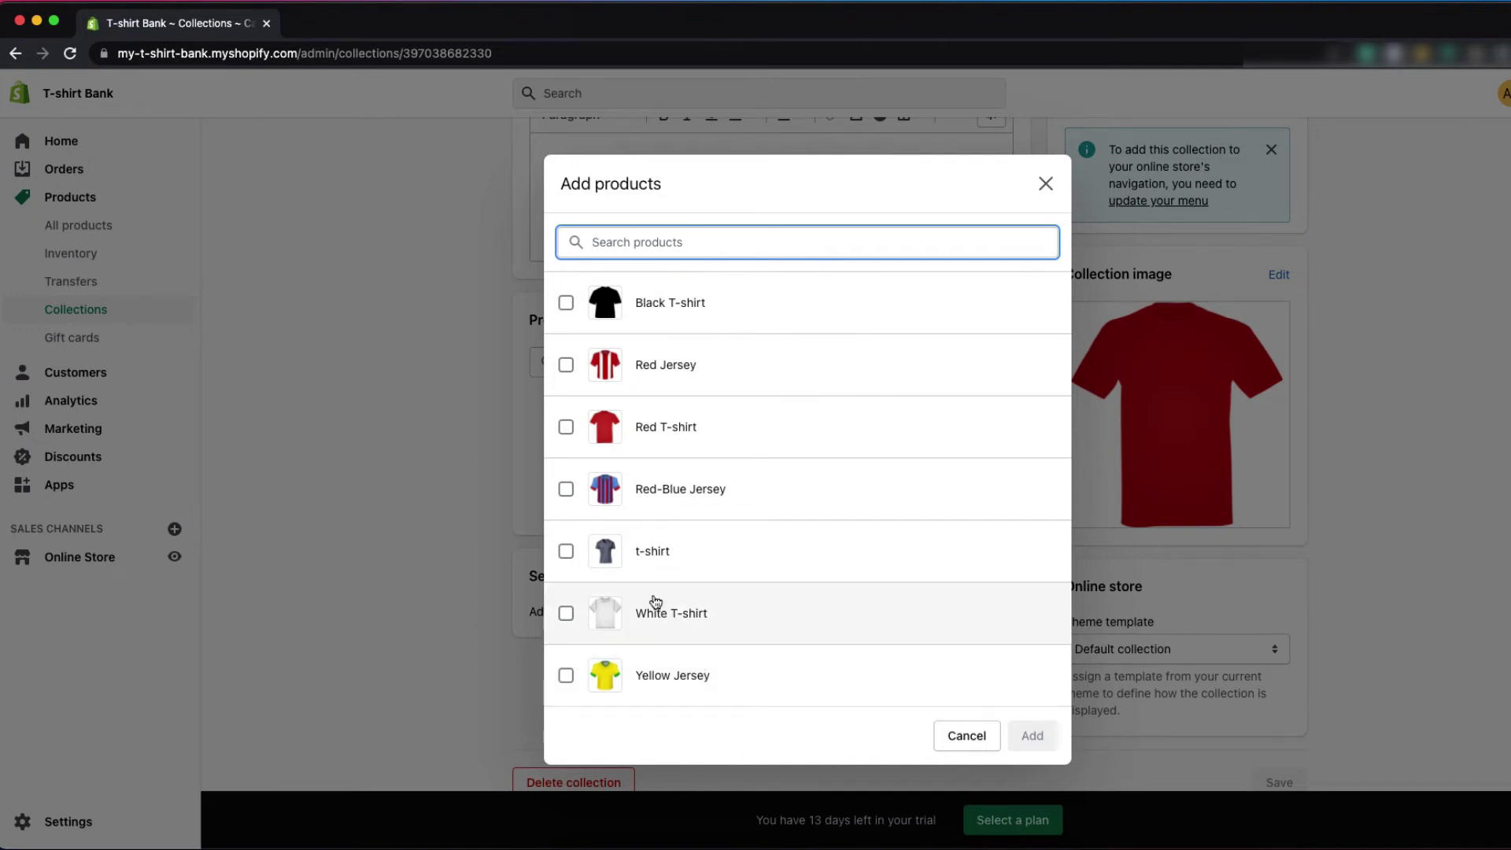
{"action": "left_click", "coordinate": [568, 428]}
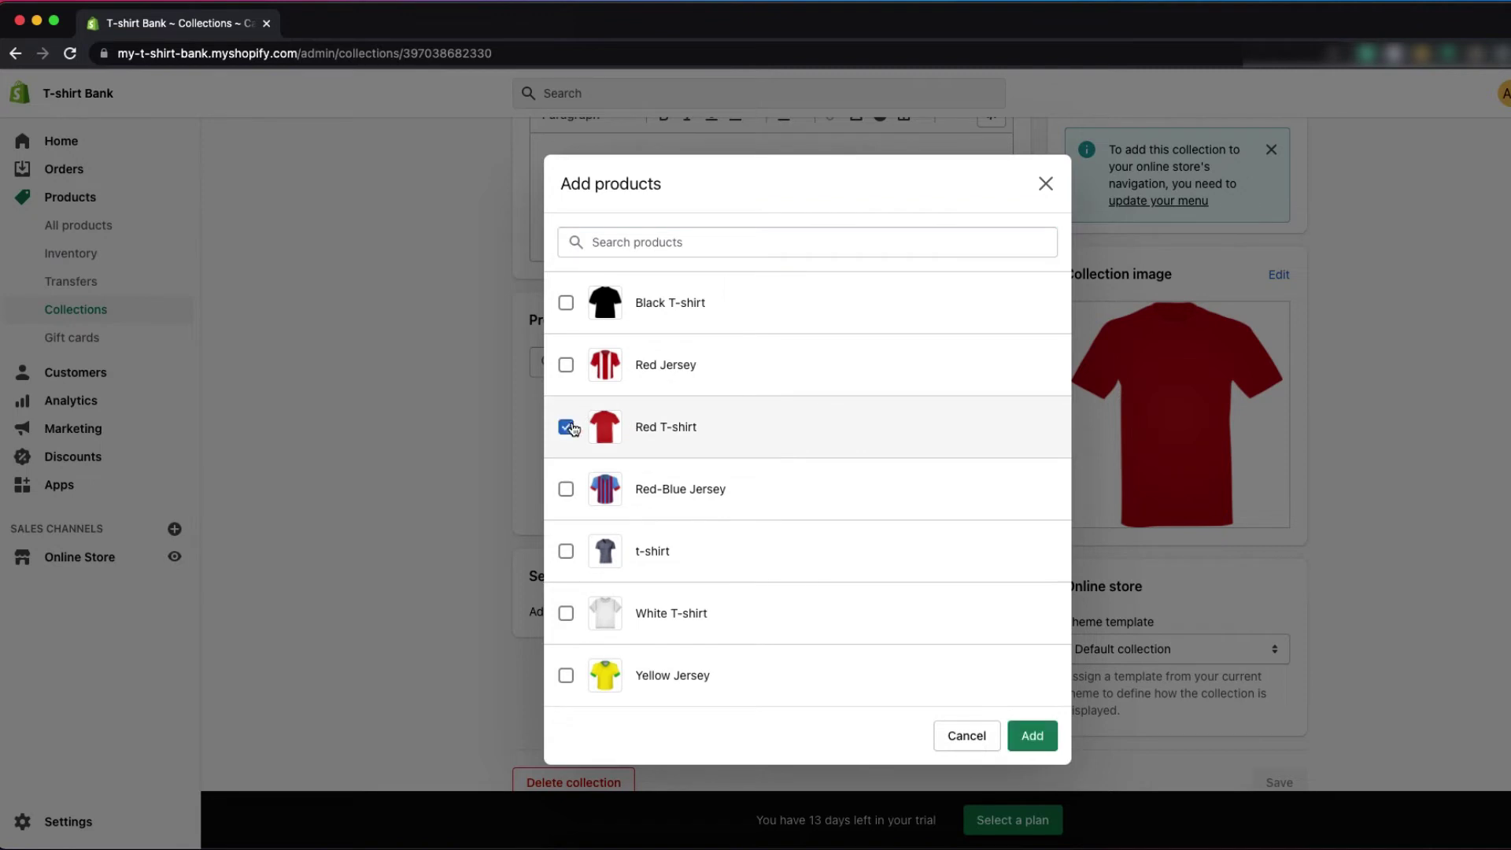
{"action": "left_click", "coordinate": [565, 304]}
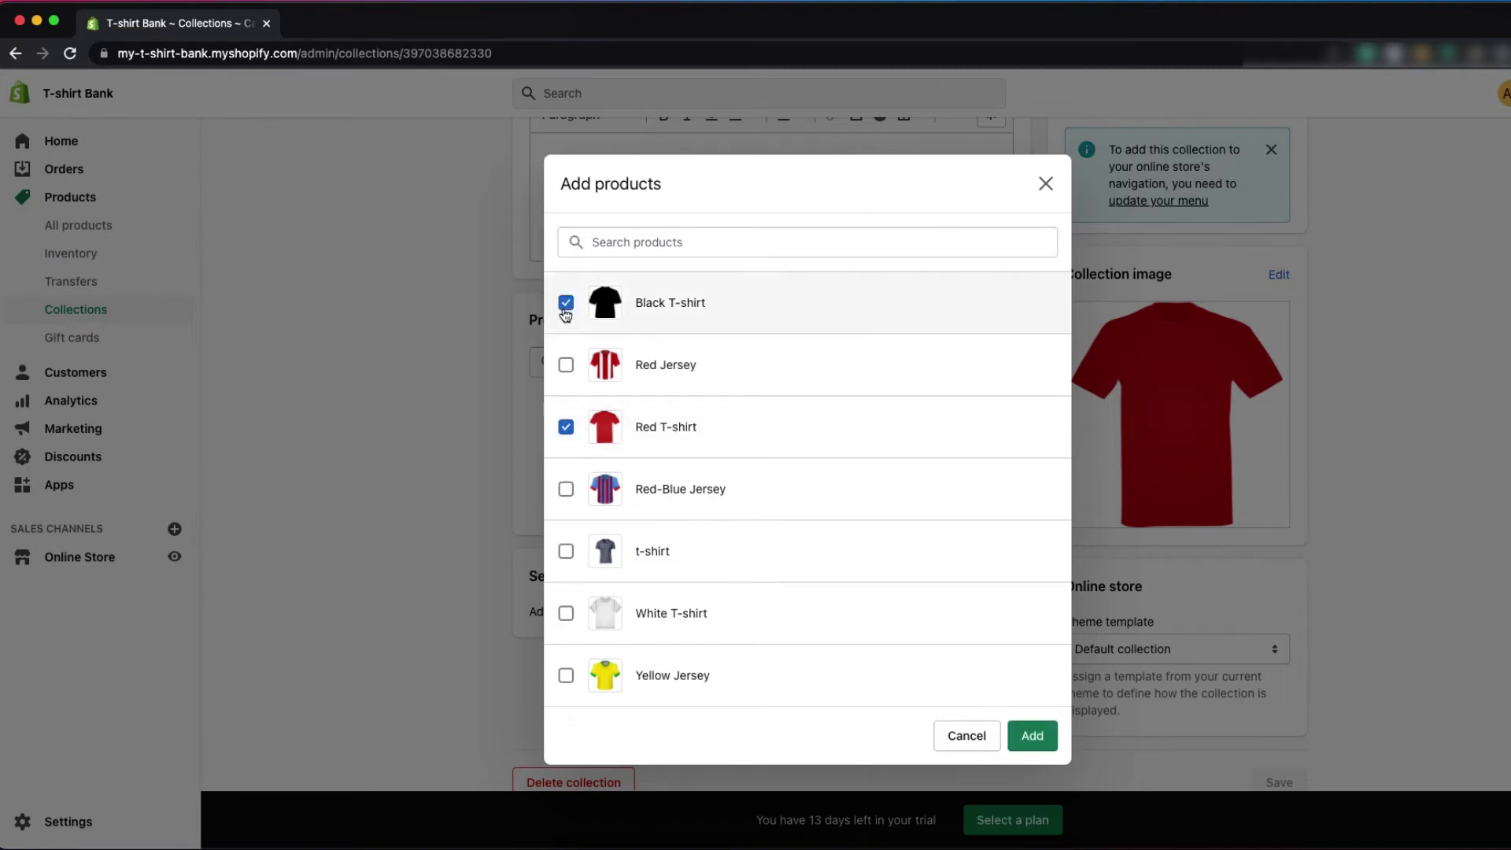
{"action": "left_click", "coordinate": [566, 613]}
{"action": "left_click", "coordinate": [567, 552]}
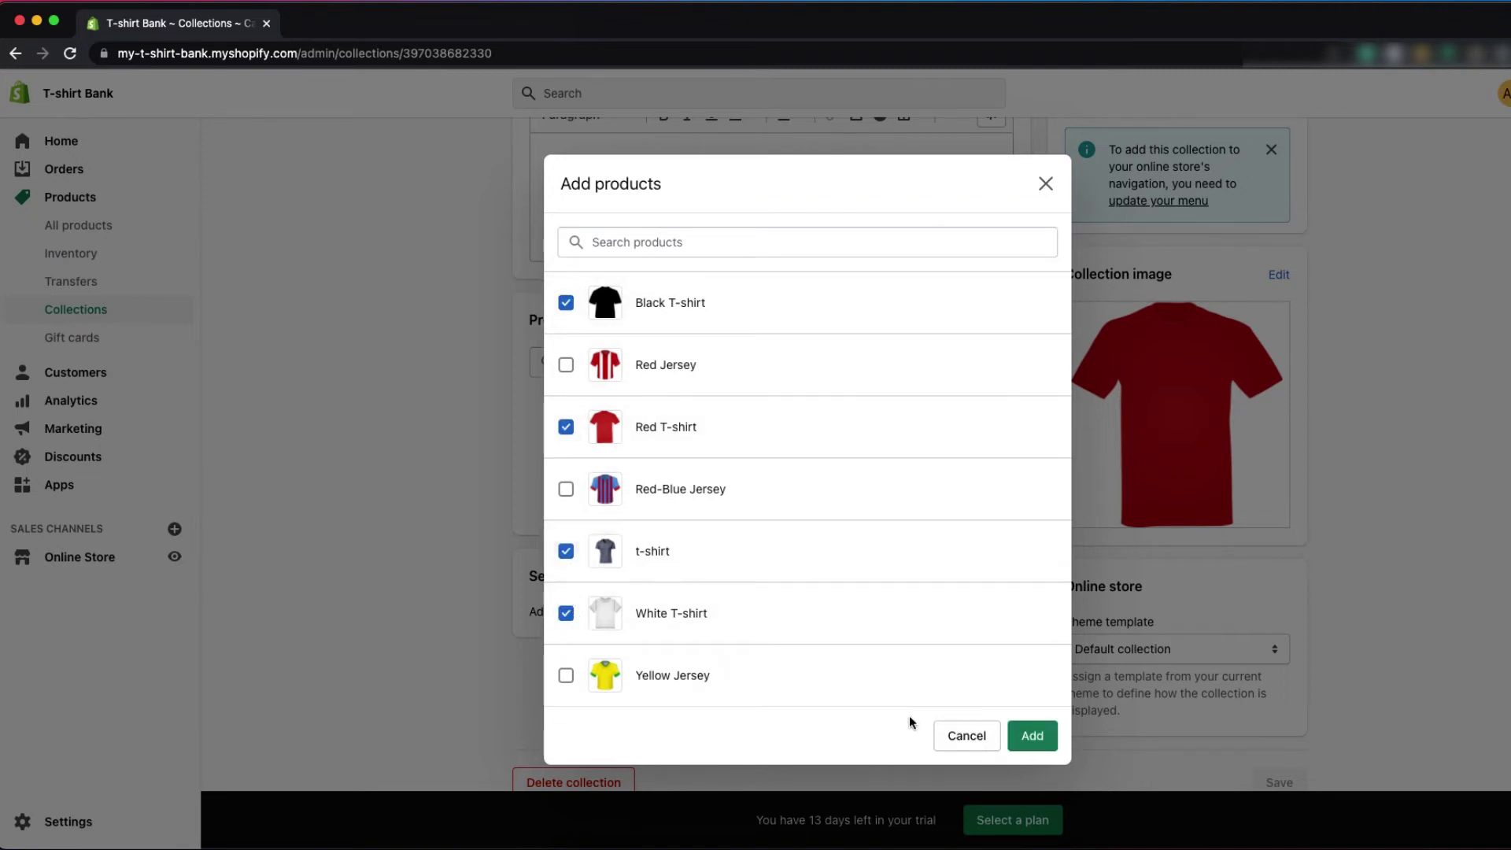
{"action": "left_click", "coordinate": [1033, 738]}
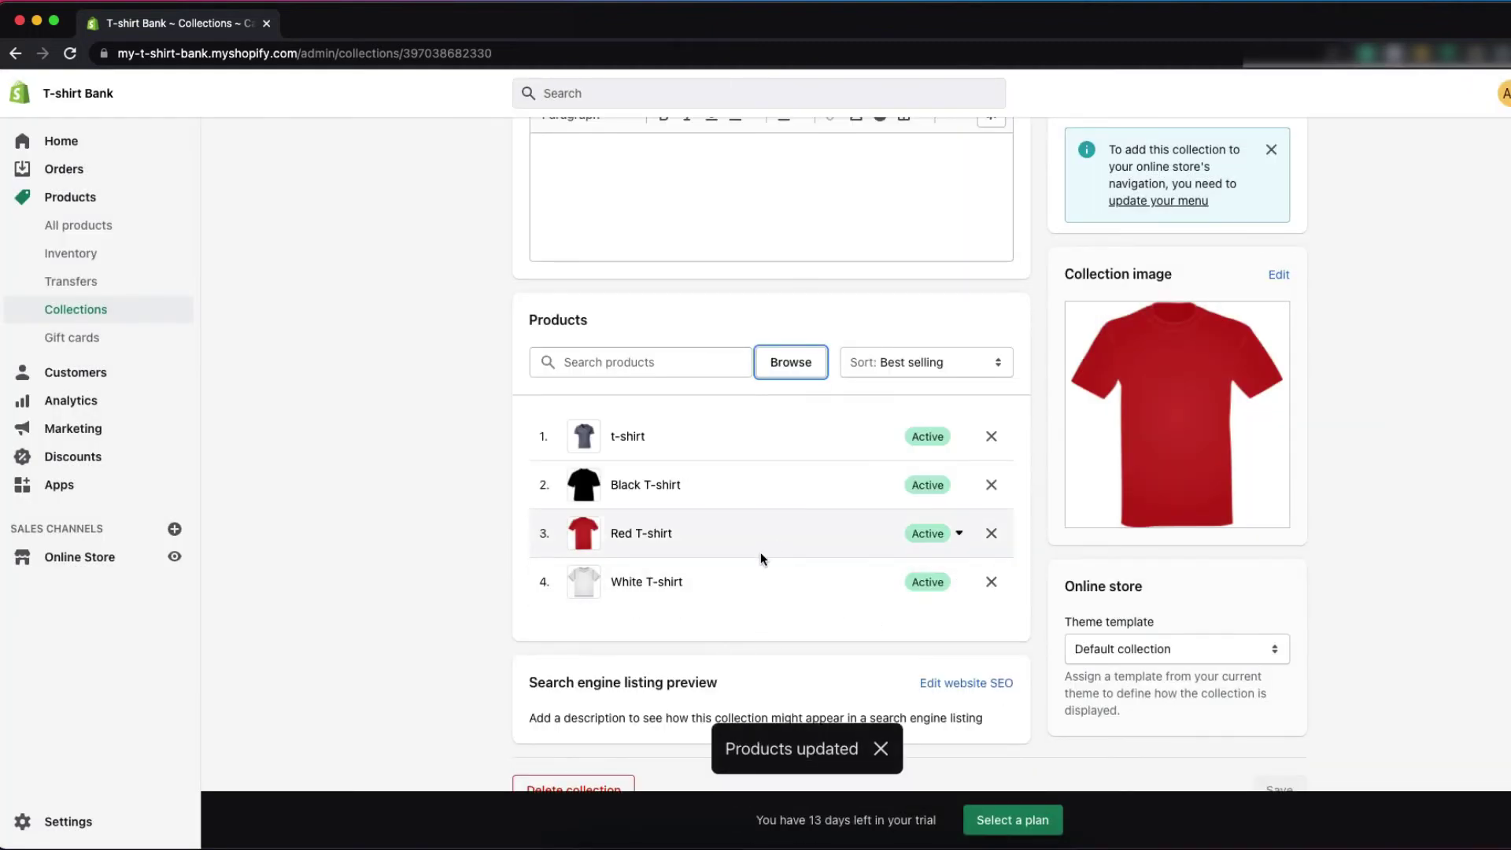
Step: Review the Casual T-shirt collection's details and product list, and return to the collections list
{"action": "scroll", "coordinate": [760, 551], "scroll_direction": "down", "scroll_amount": 1}
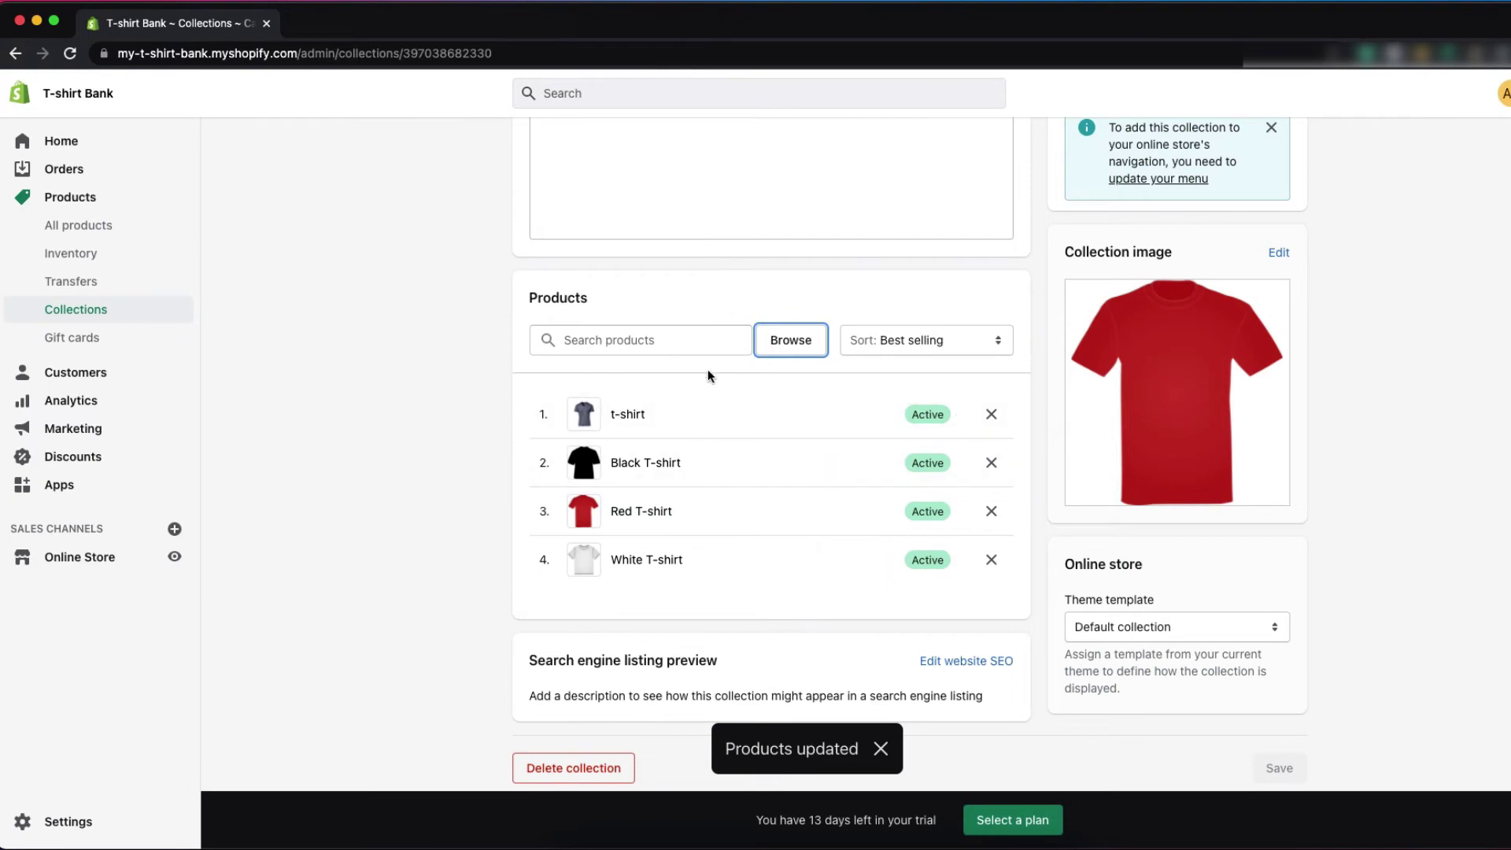
{"action": "scroll", "coordinate": [696, 474], "scroll_direction": "down", "scroll_amount": 1}
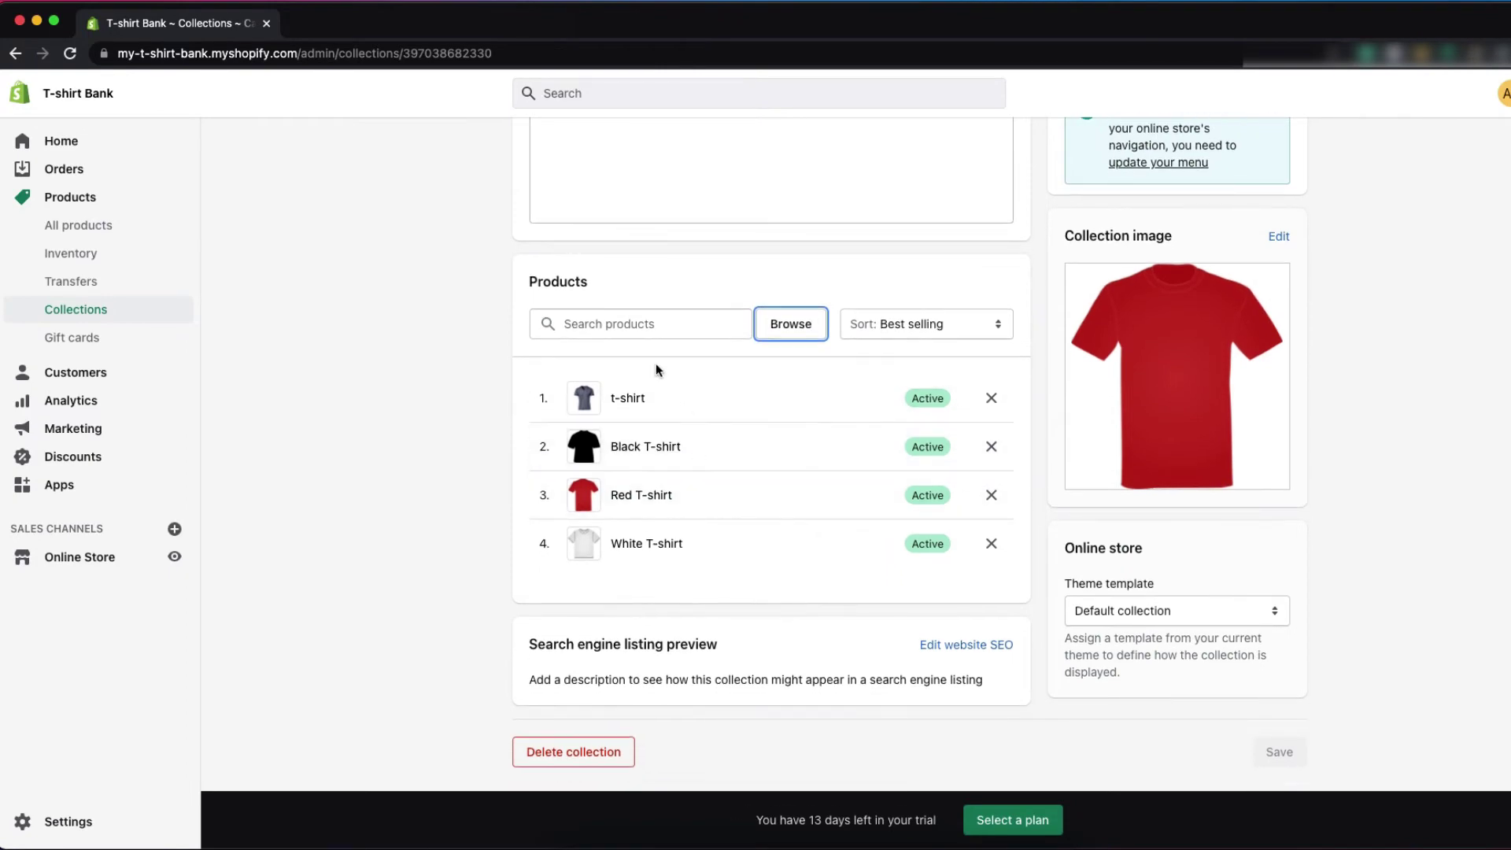
{"action": "scroll", "coordinate": [681, 550], "scroll_direction": "up", "scroll_amount": 5}
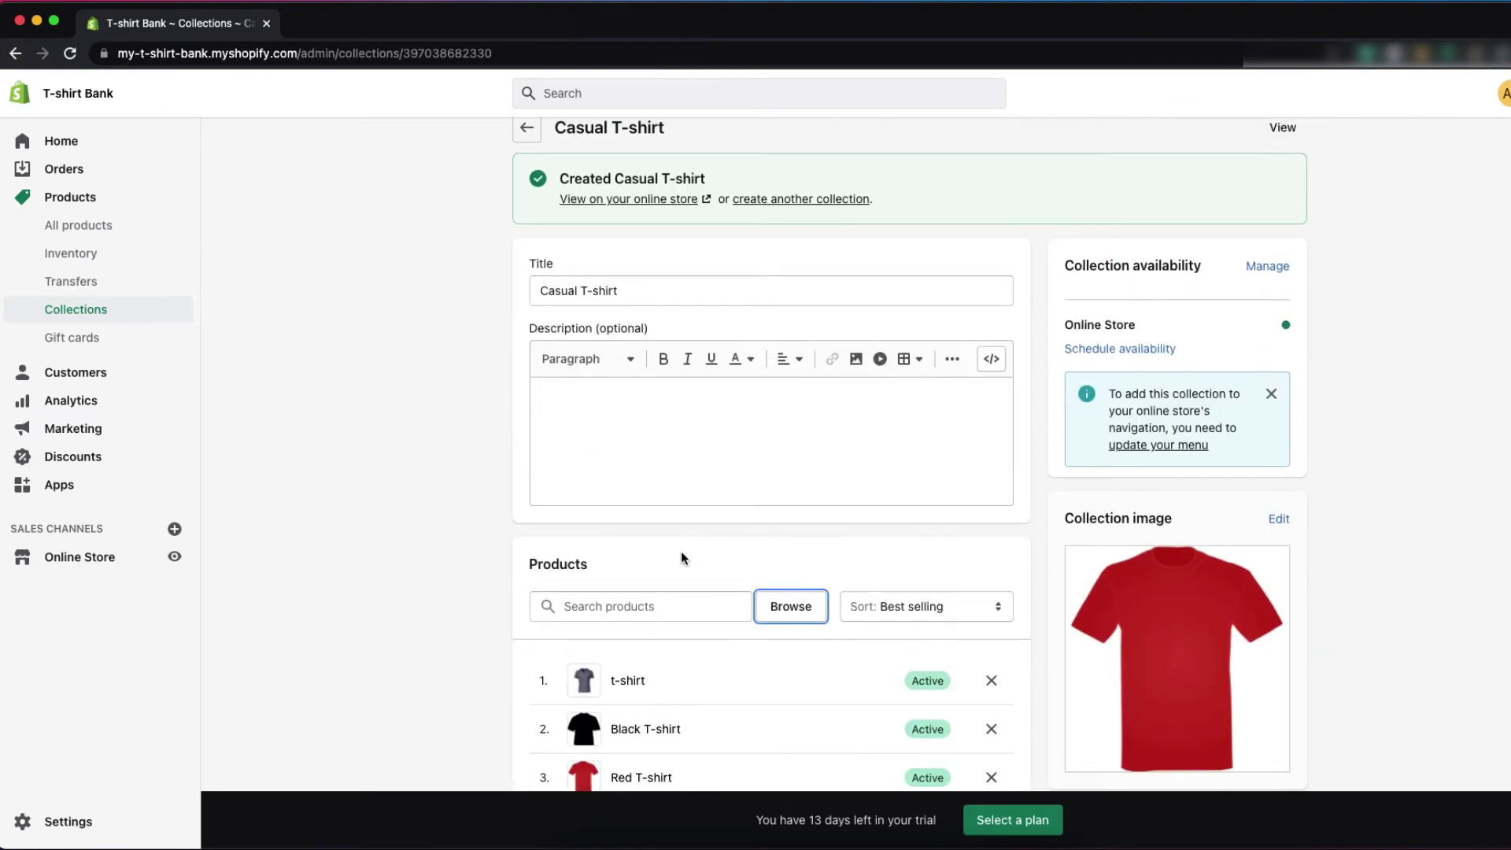
{"action": "scroll", "coordinate": [682, 550], "scroll_direction": "down", "scroll_amount": 5}
{"action": "scroll", "coordinate": [760, 558], "scroll_direction": "up", "scroll_amount": 5}
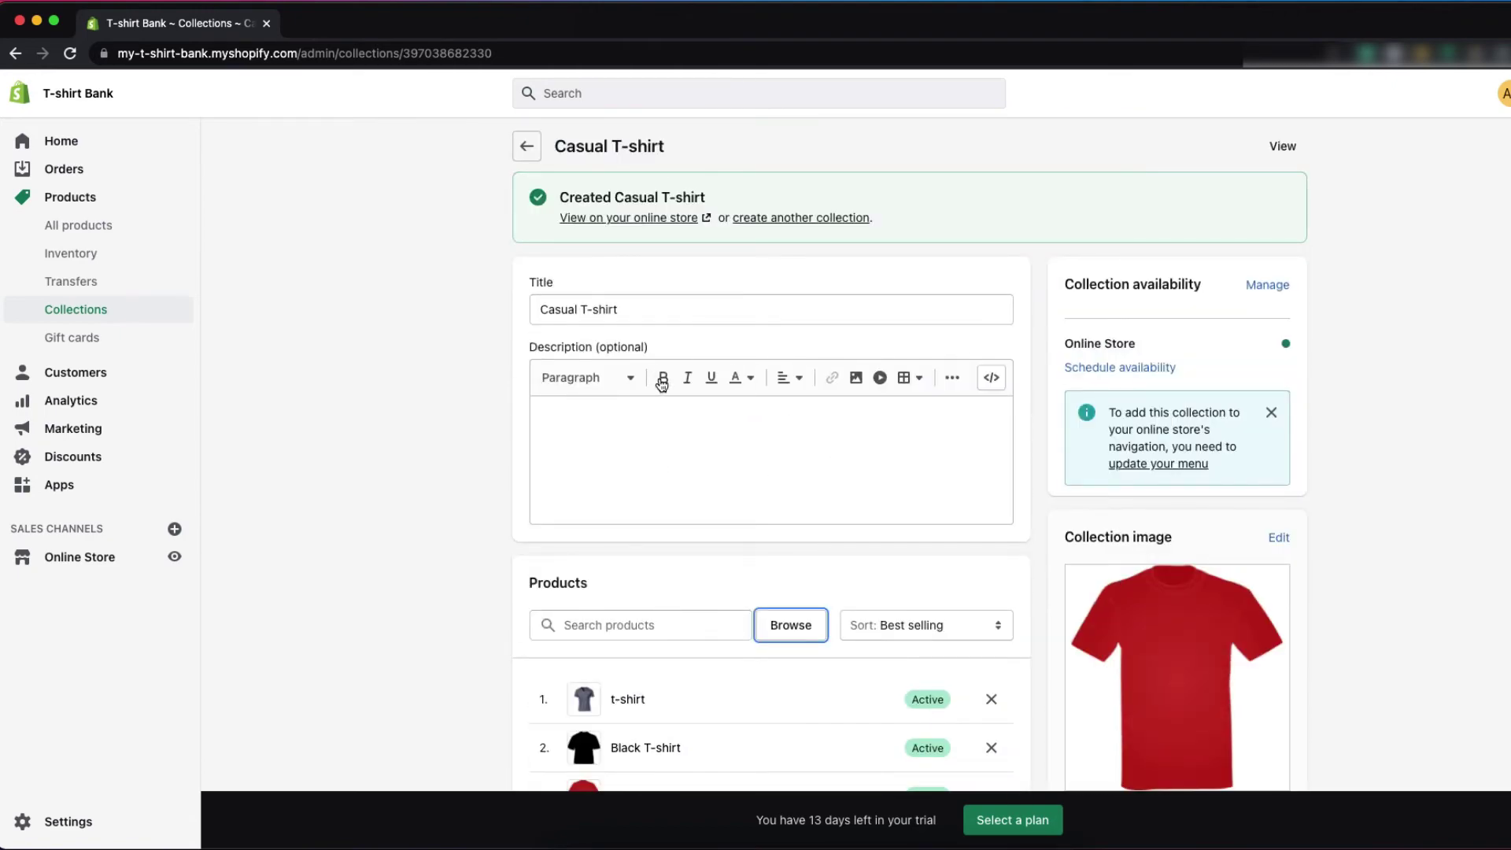
{"action": "scroll", "coordinate": [802, 501], "scroll_direction": "down", "scroll_amount": 4}
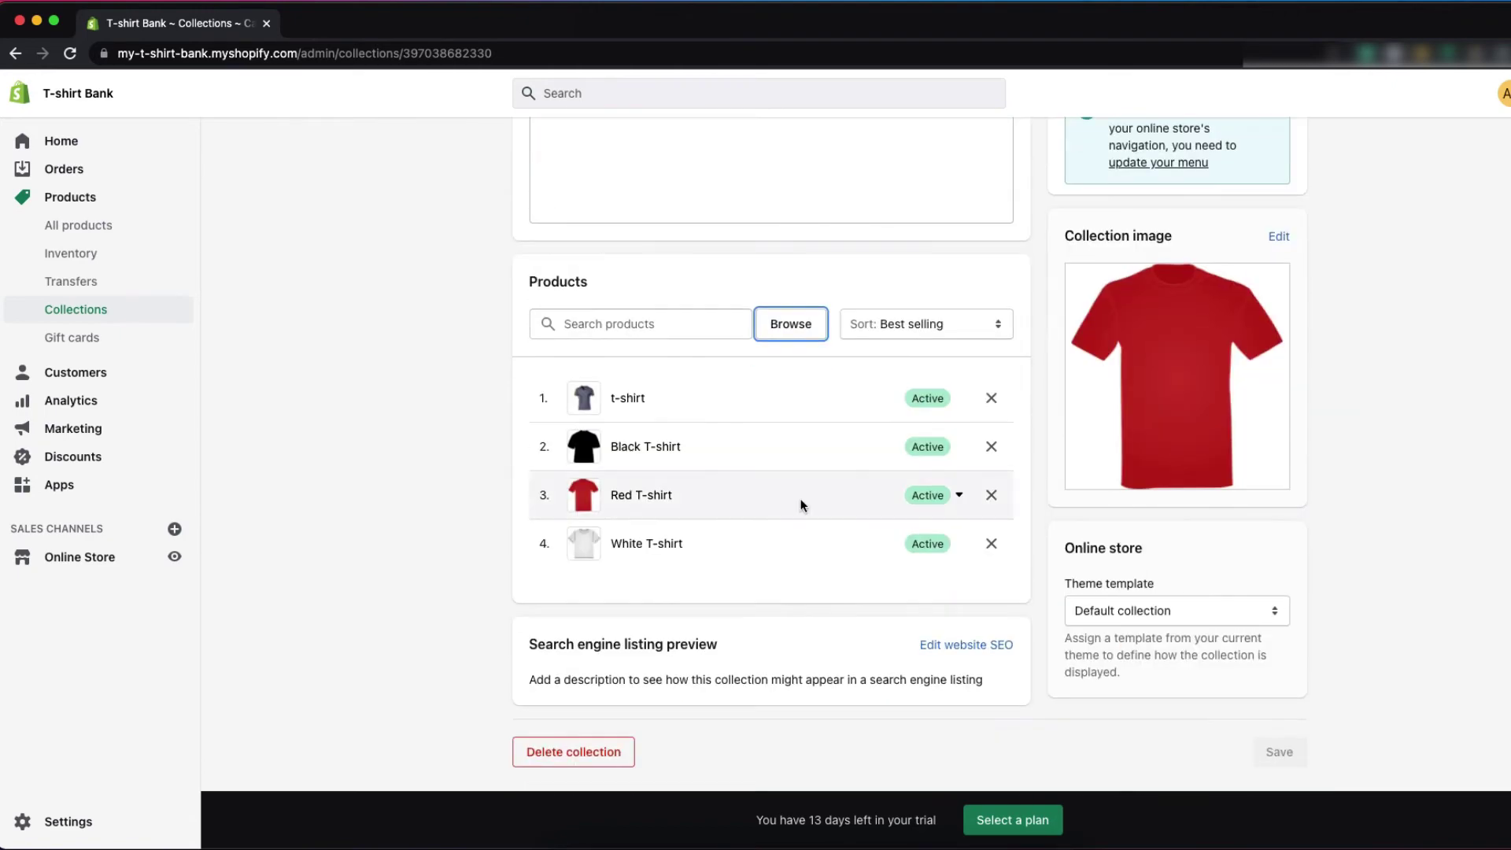
{"action": "scroll", "coordinate": [801, 504], "scroll_direction": "up", "scroll_amount": 5}
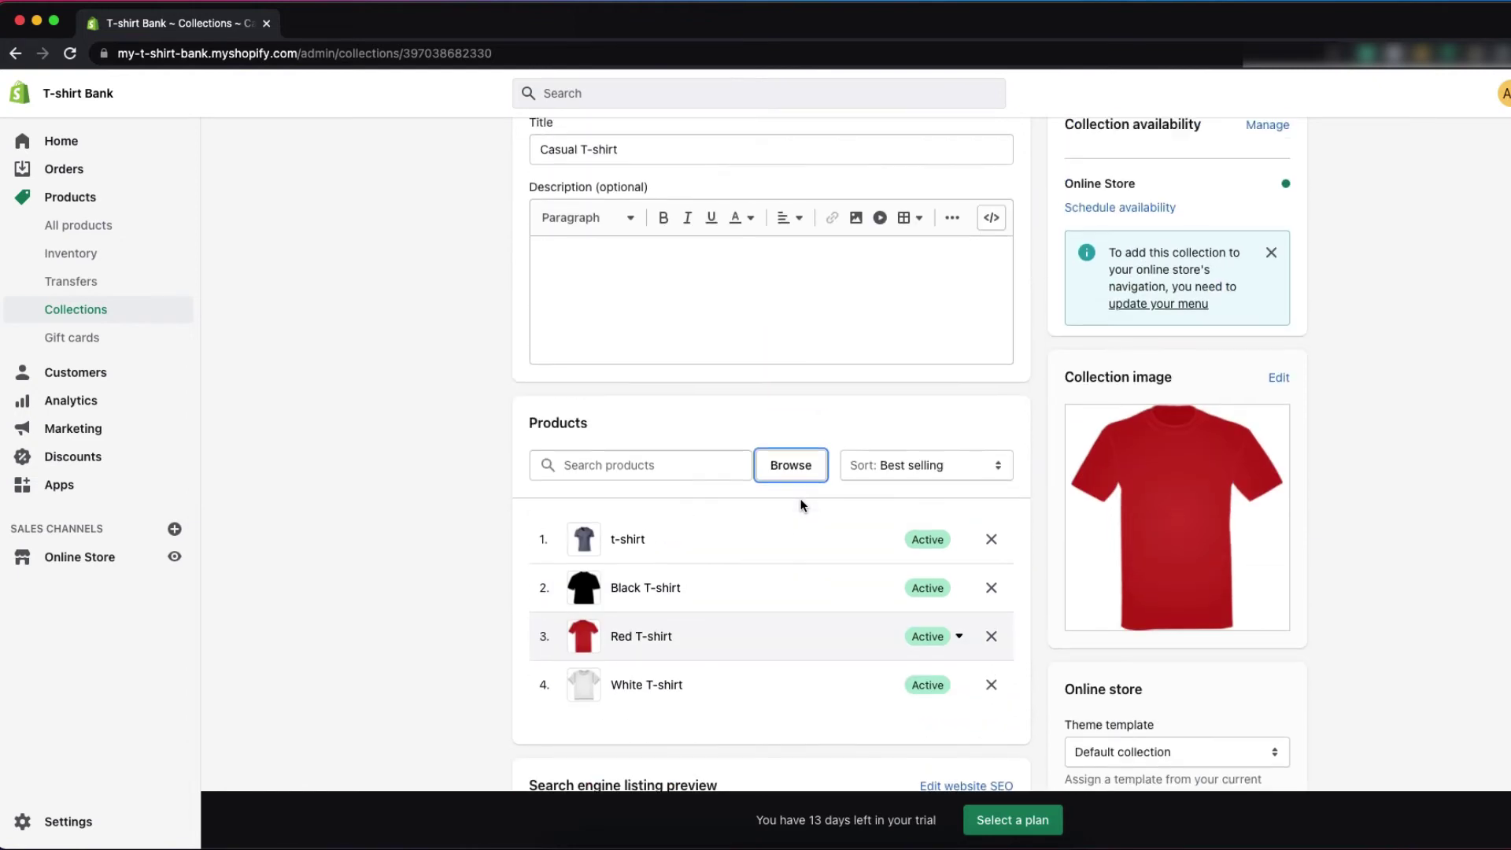
{"action": "left_click", "coordinate": [528, 148]}
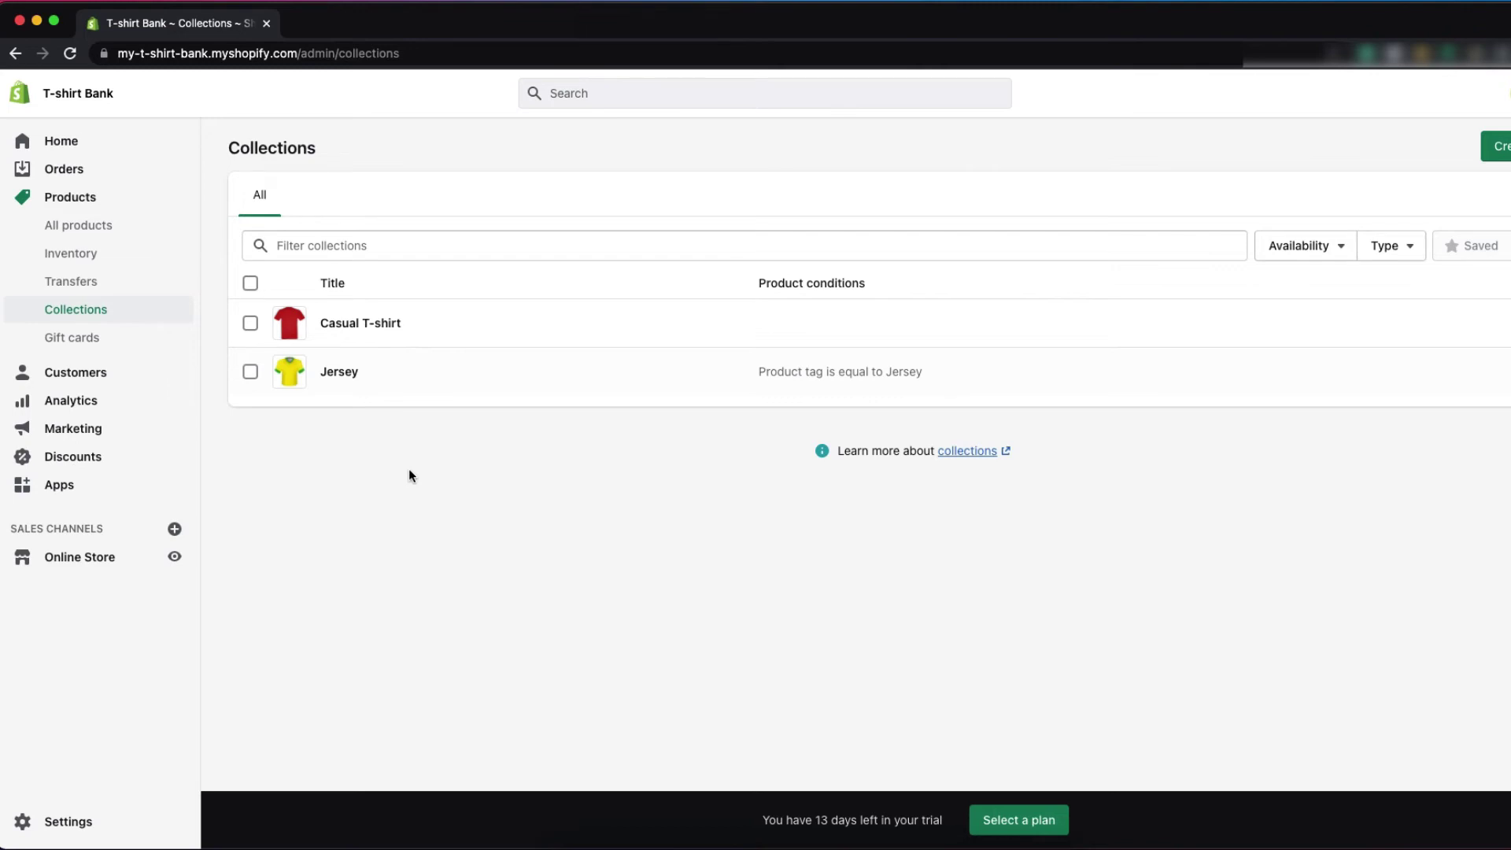
Step: Open the online store's current Debut theme for customization and look over its home page
{"action": "left_click", "coordinate": [88, 560]}
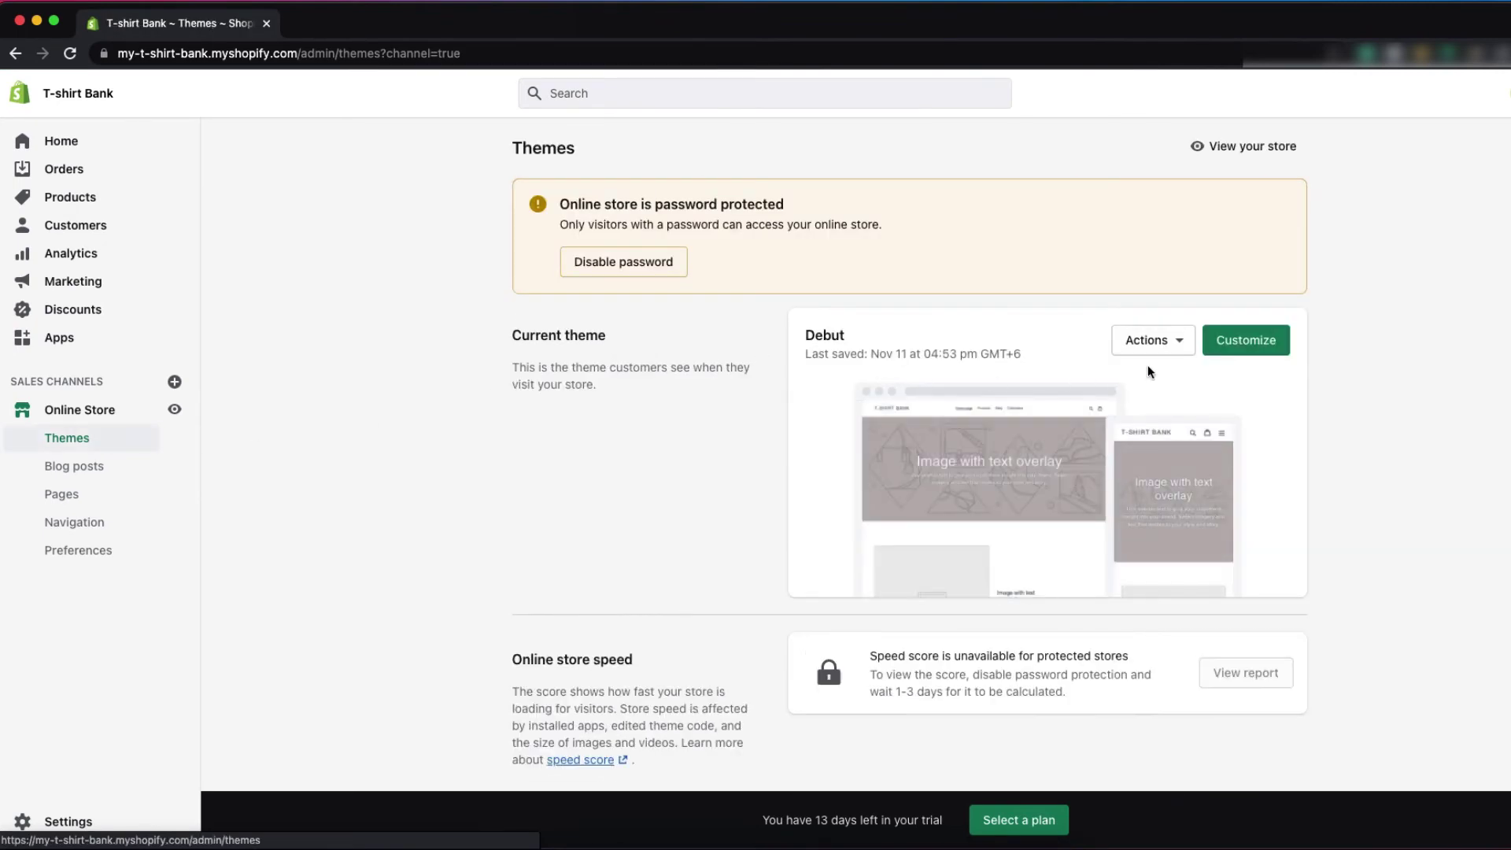
{"action": "left_click", "coordinate": [1259, 343]}
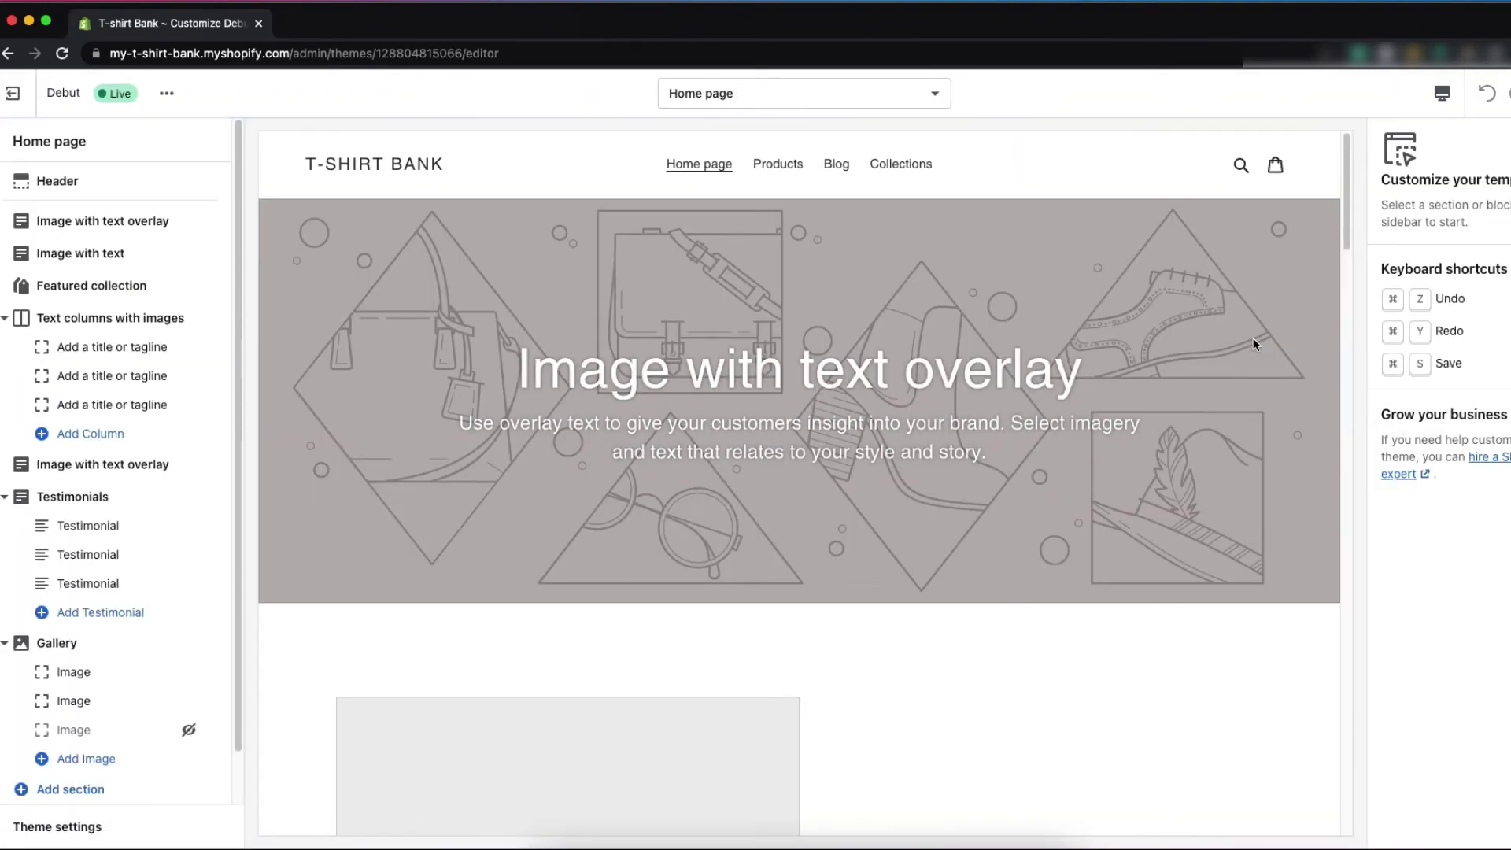
{"action": "scroll", "coordinate": [340, 315], "scroll_direction": "down", "scroll_amount": 2}
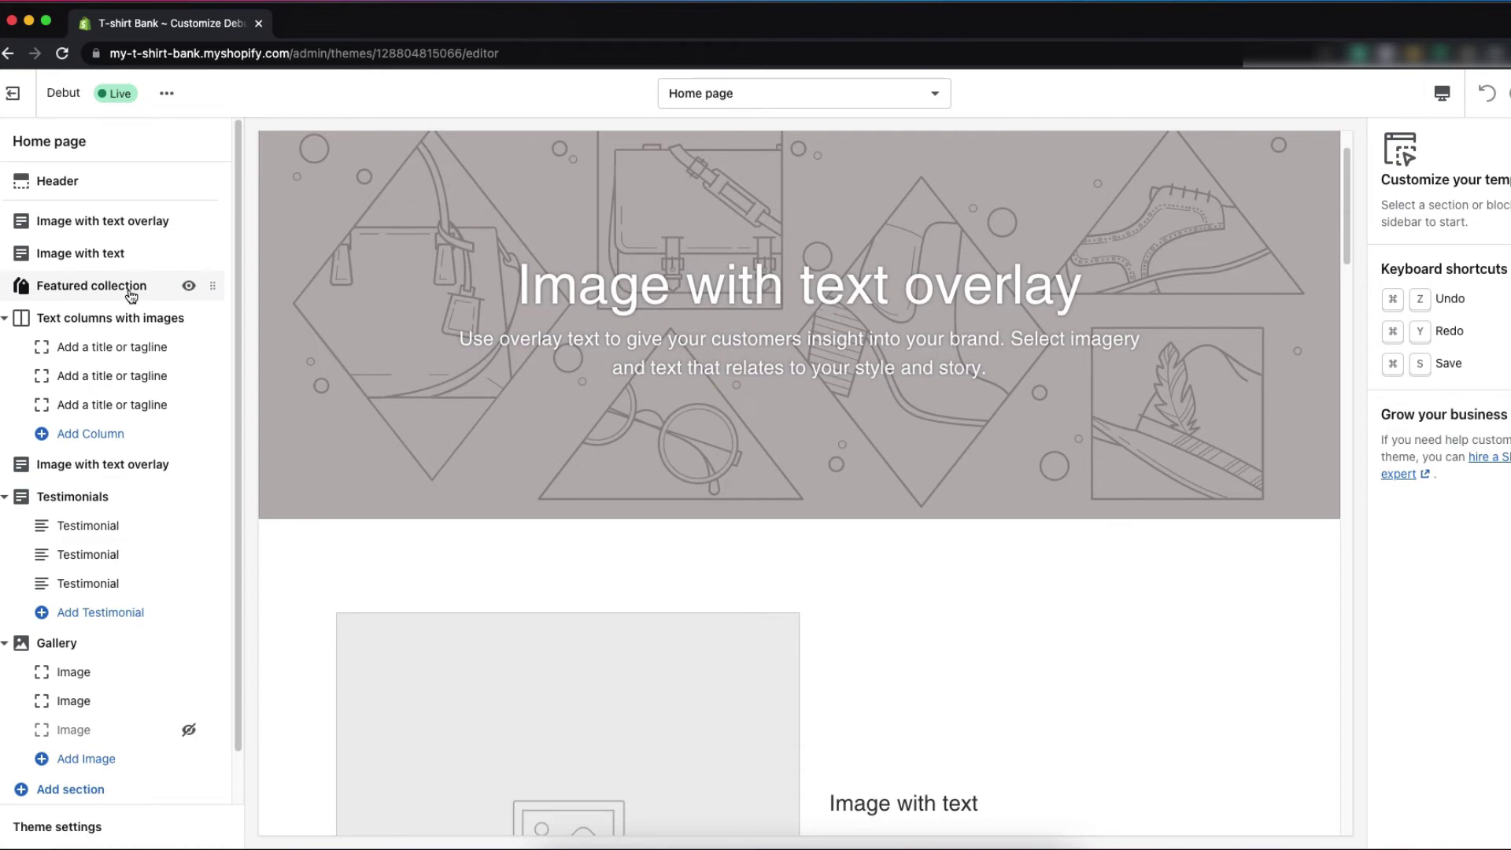
Step: Assign the Casual T-shirt collection to the home page's Featured collection section
{"action": "left_click", "coordinate": [131, 293]}
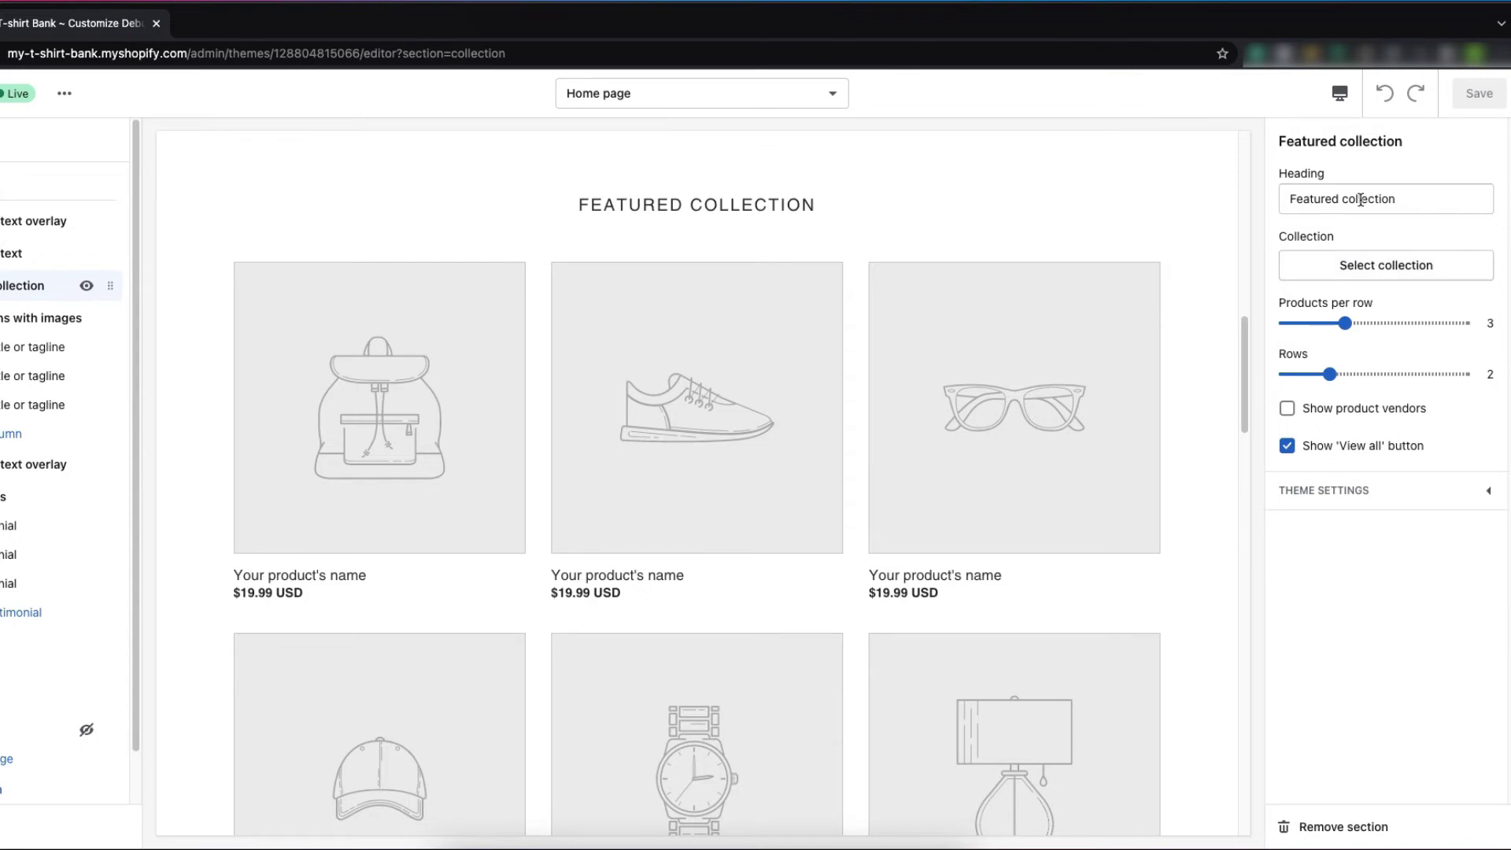
{"action": "left_click", "coordinate": [1445, 276]}
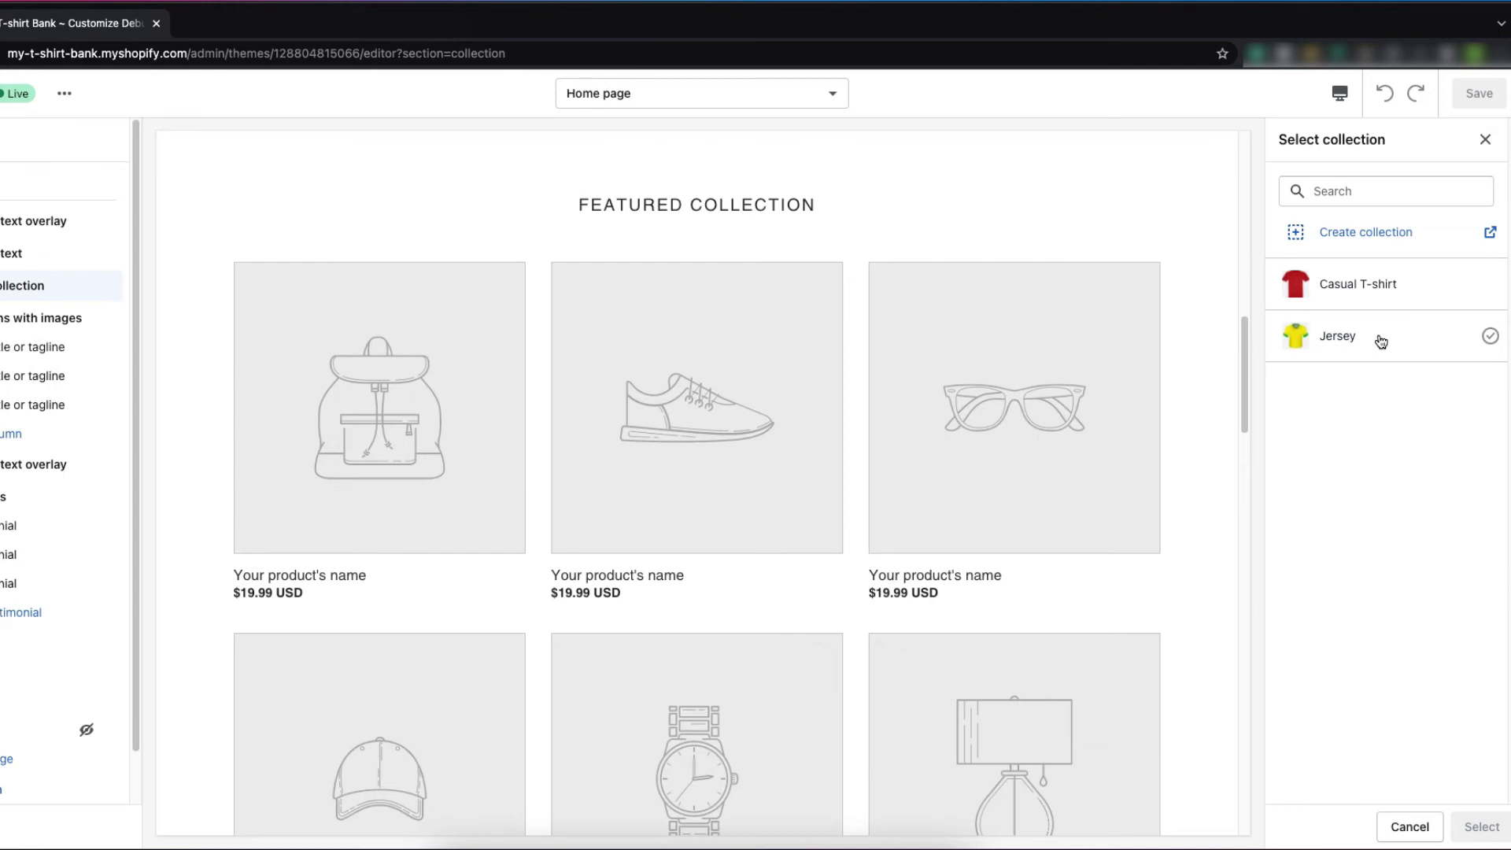
{"action": "left_click", "coordinate": [1402, 299]}
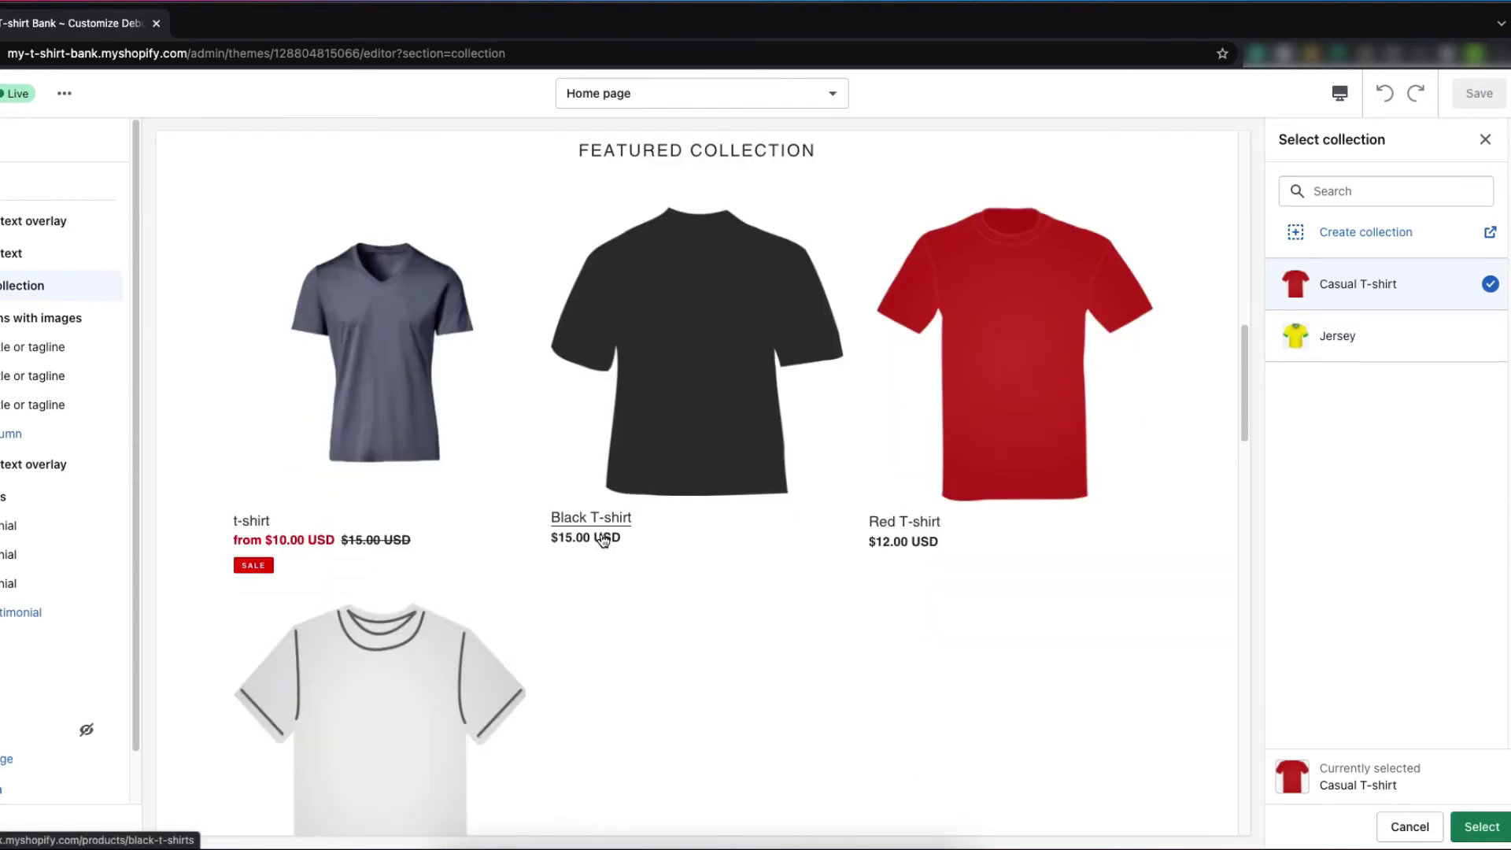
{"action": "left_click", "coordinate": [1480, 828]}
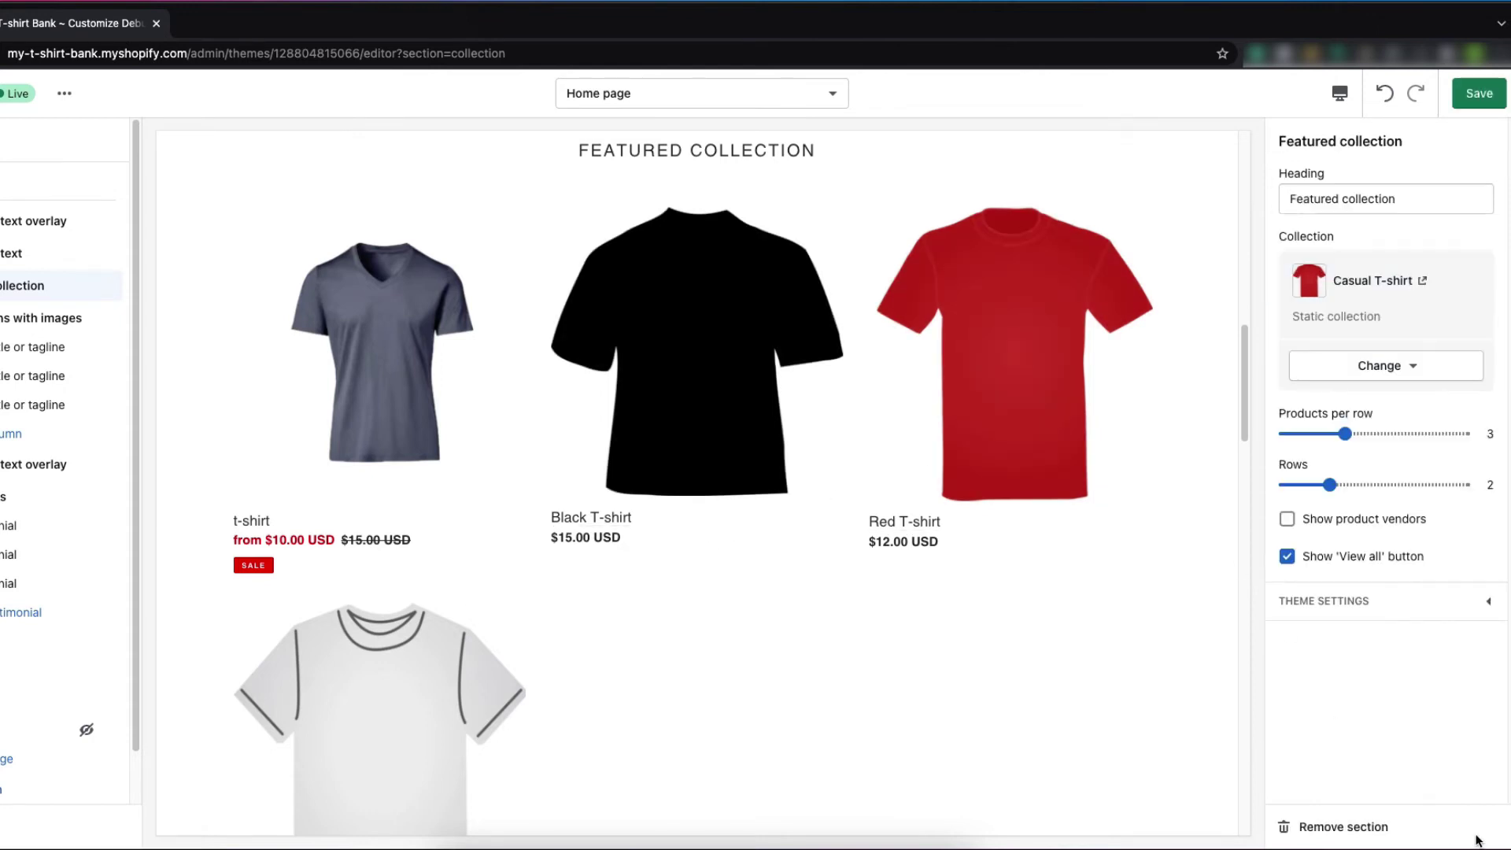
Step: Set the featured collection to 4 products per row and 2 rows, and show product vendors
{"action": "left_click", "coordinate": [1345, 433]}
{"action": "left_click_drag", "start_coordinate": [1346, 433], "coordinate": [1414, 445]}
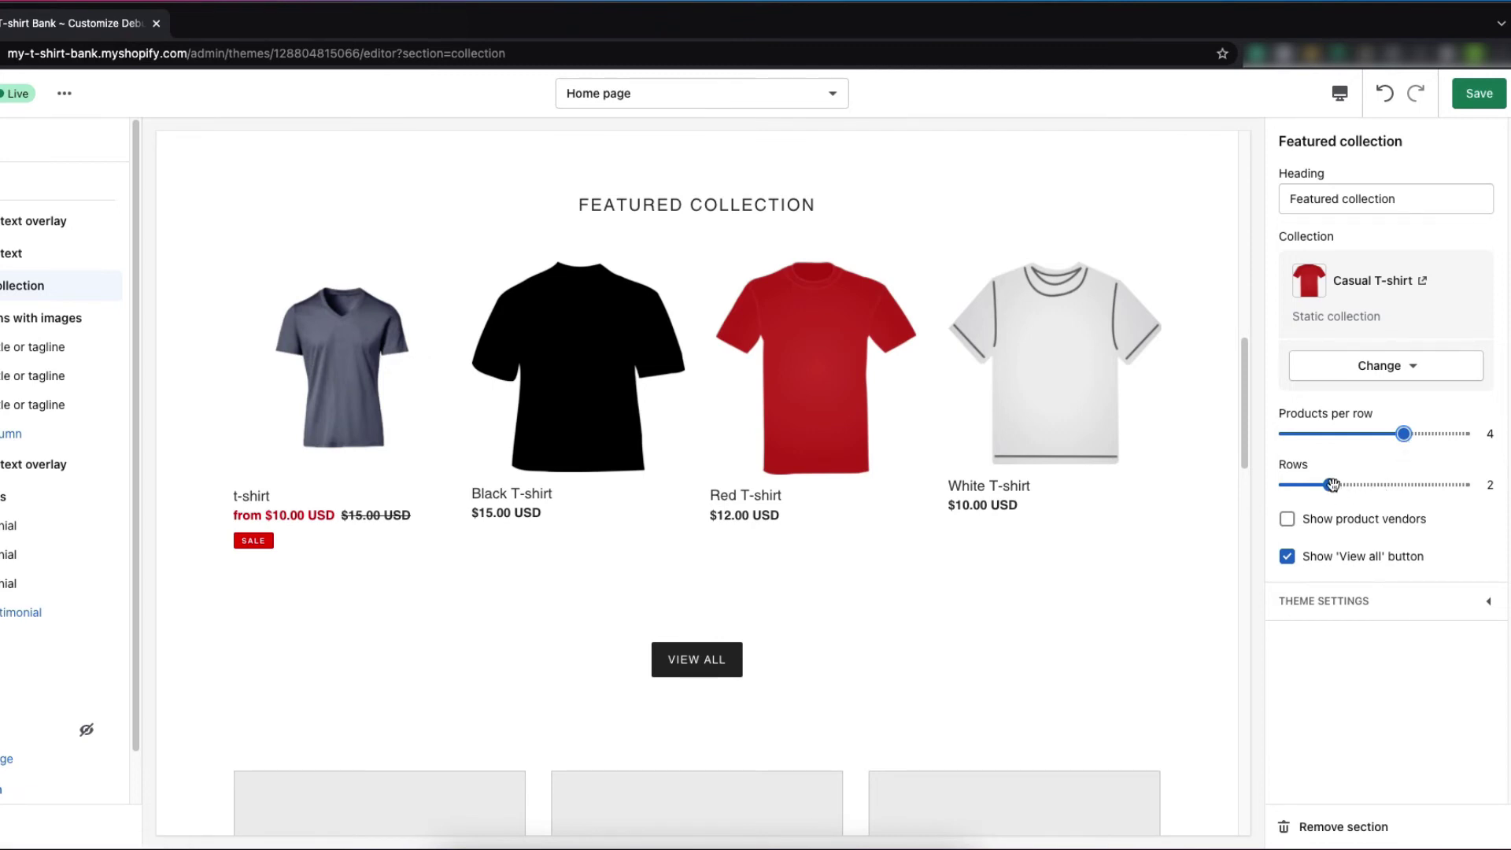
{"action": "left_click_drag", "start_coordinate": [1331, 485], "coordinate": [1311, 487]}
{"action": "left_click", "coordinate": [1288, 519]}
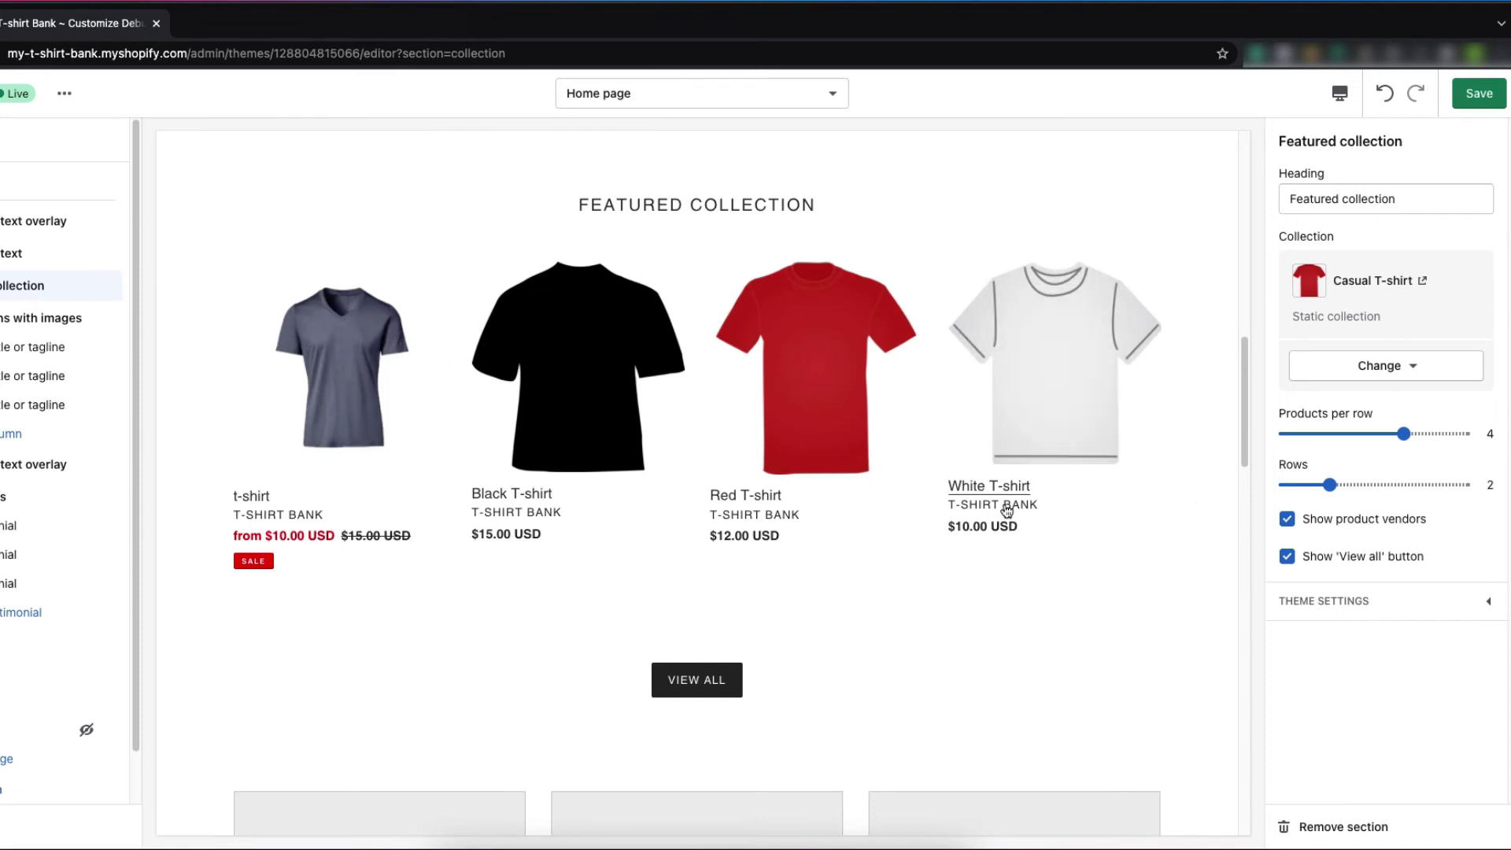
Step: Check the featured collection in the home page preview and save the theme changes
{"action": "scroll", "coordinate": [1007, 510], "scroll_direction": "up", "scroll_amount": 1}
{"action": "scroll", "coordinate": [1007, 511], "scroll_direction": "up", "scroll_amount": 7}
{"action": "scroll", "coordinate": [1007, 512], "scroll_direction": "down", "scroll_amount": 6}
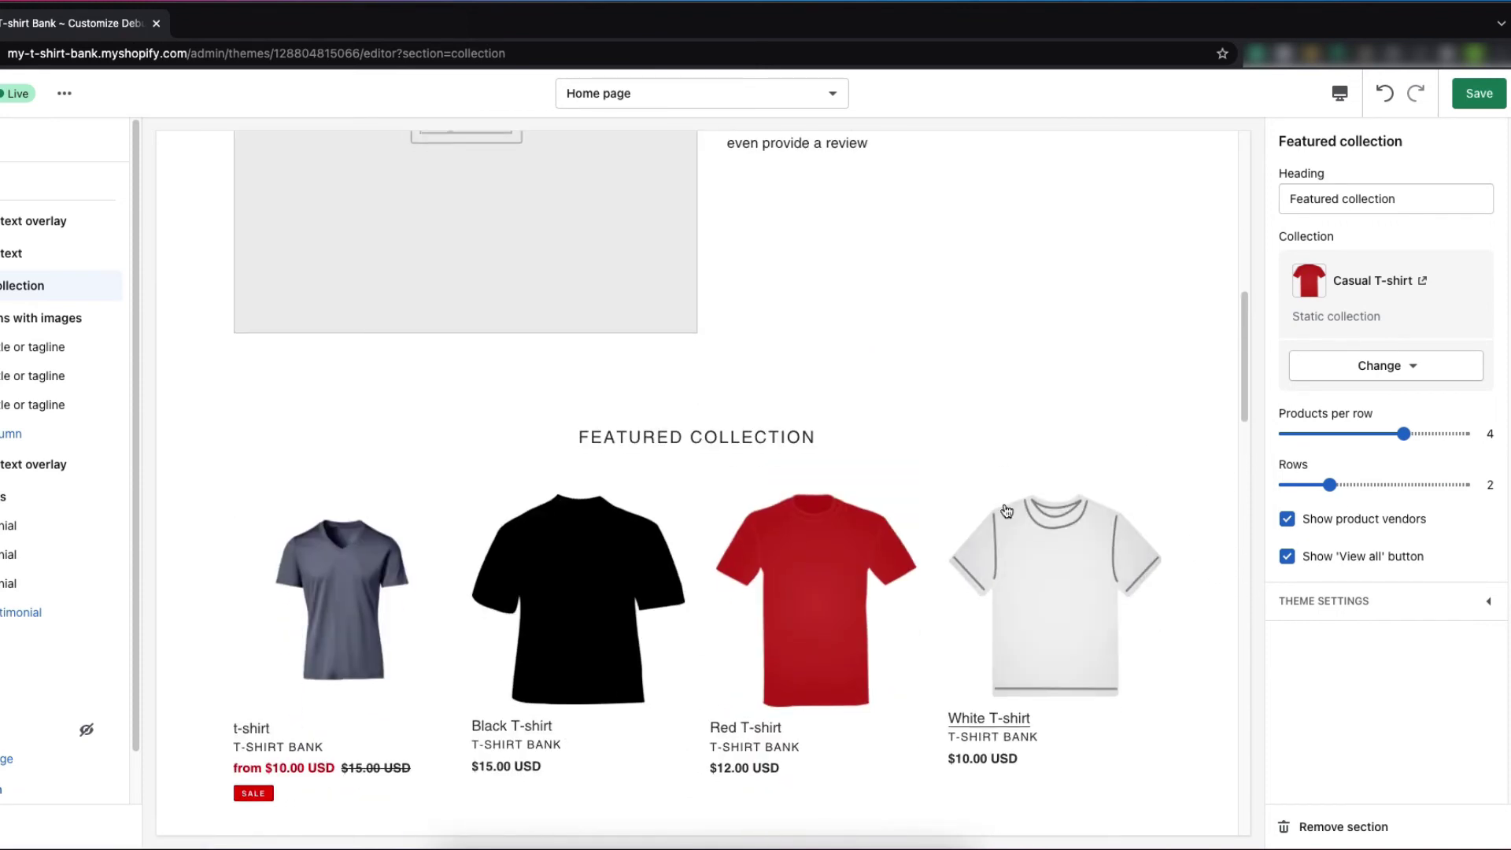
{"action": "scroll", "coordinate": [1006, 512], "scroll_direction": "down", "scroll_amount": 2}
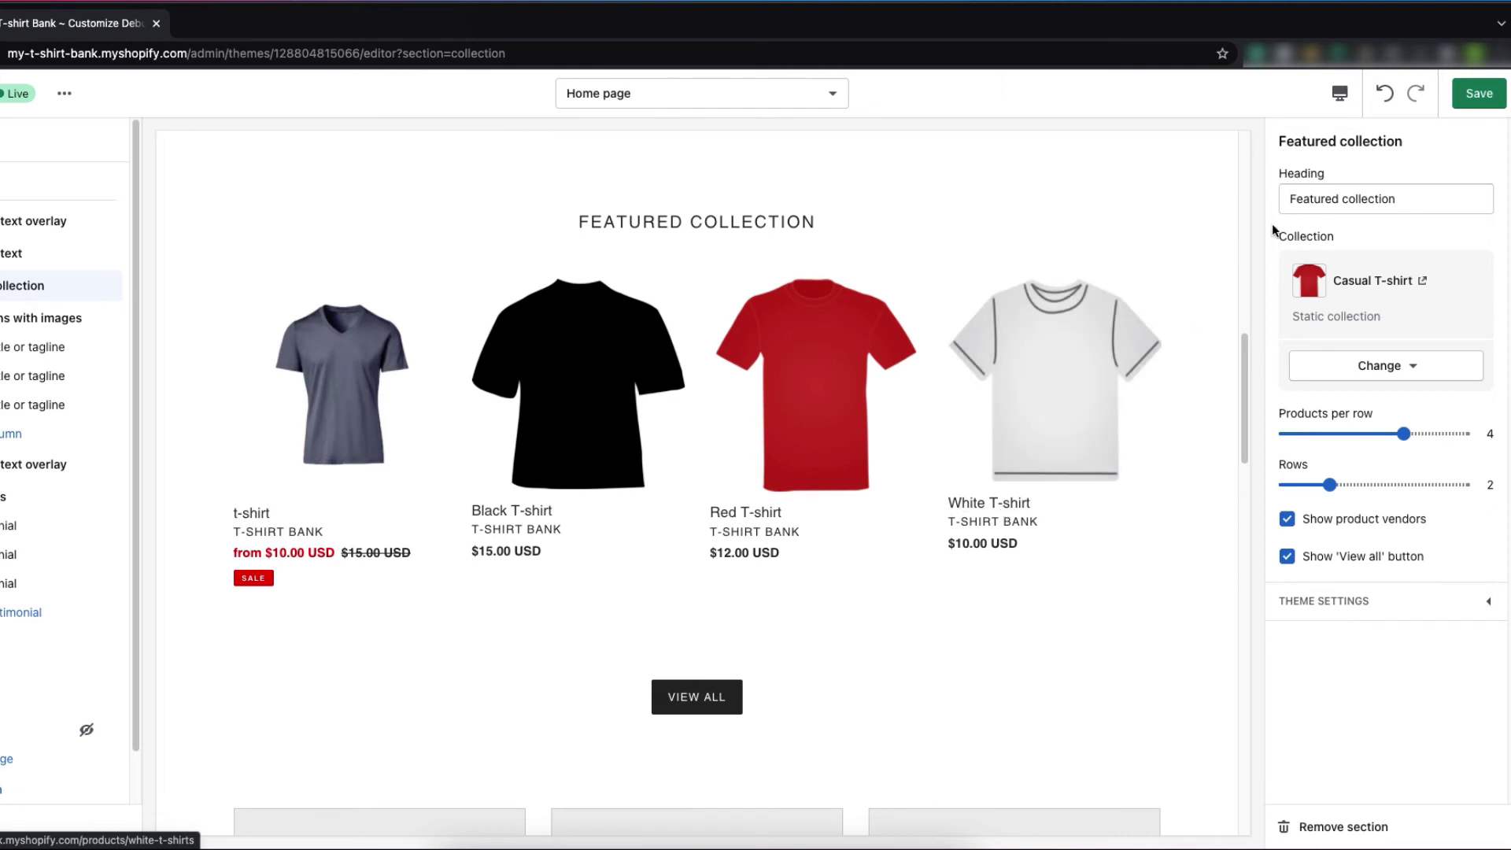
{"action": "left_click", "coordinate": [1467, 96]}
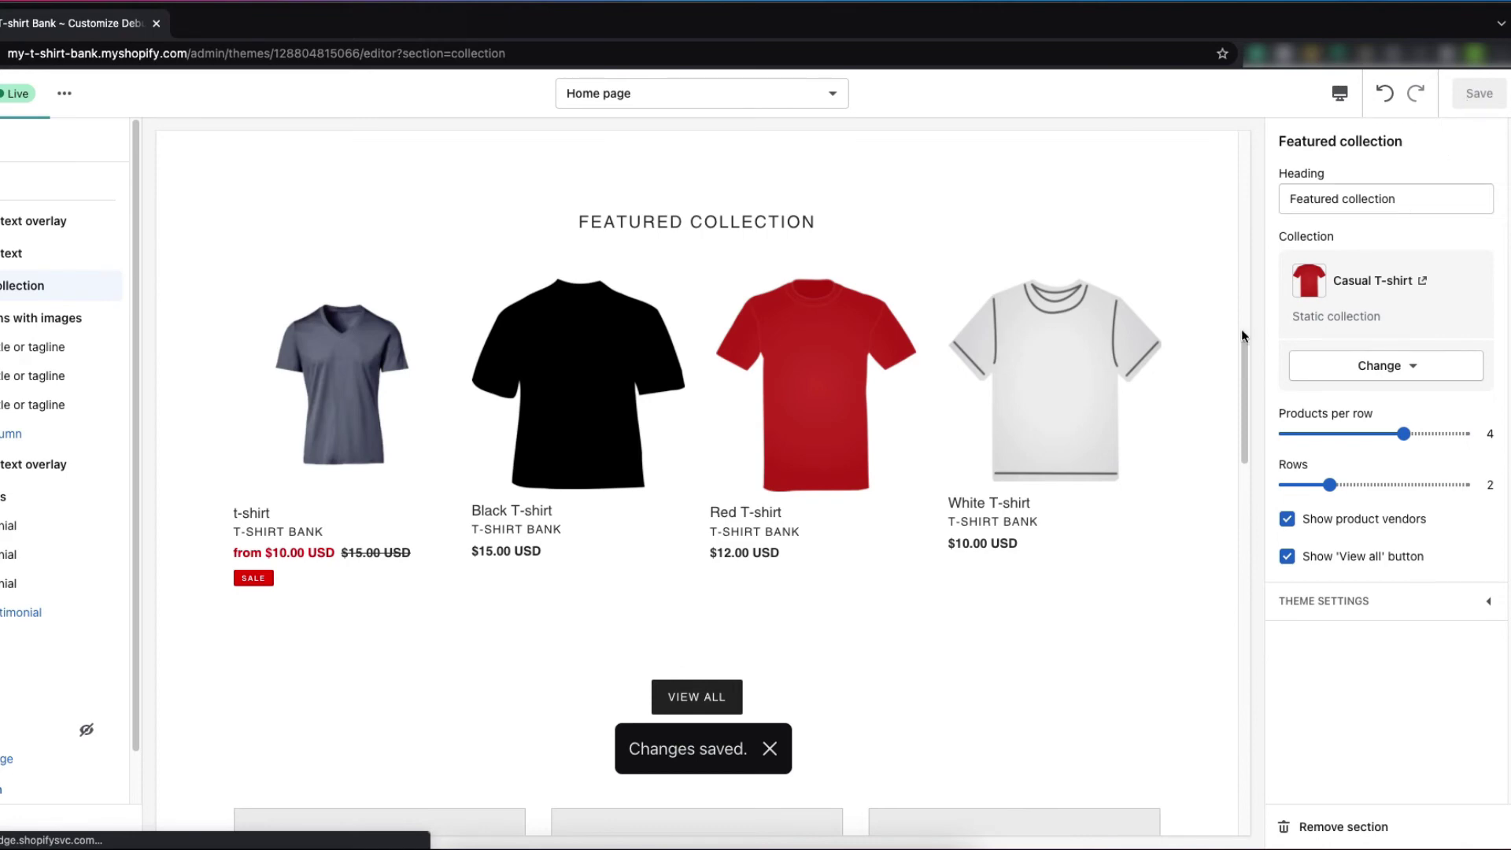
Step: Add a second Featured collection section to the home page and move it directly below the existing one
{"action": "scroll", "coordinate": [646, 367], "scroll_direction": "down", "scroll_amount": 1}
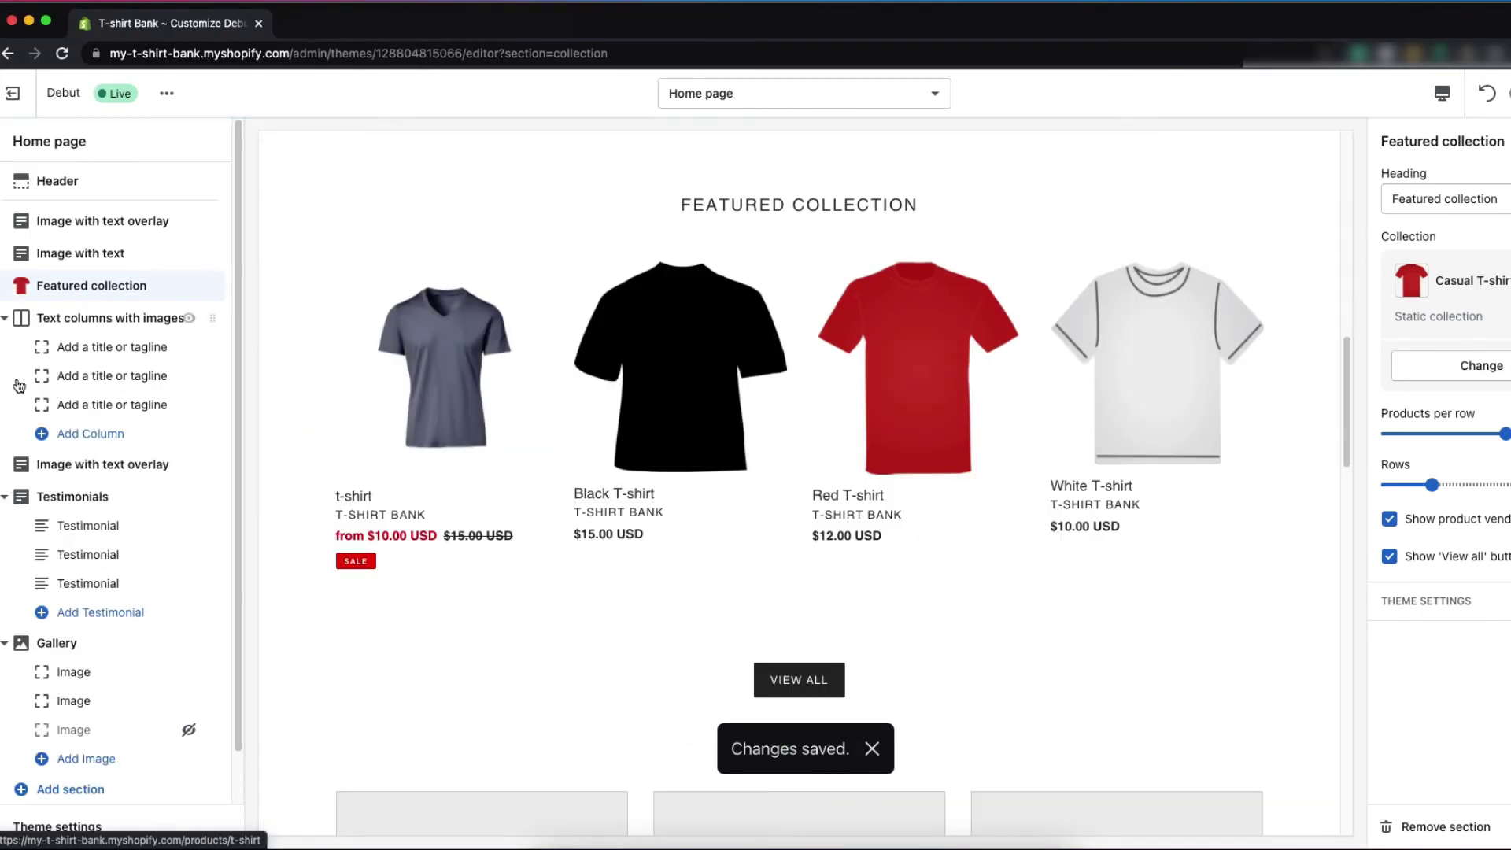
{"action": "scroll", "coordinate": [43, 543], "scroll_direction": "down", "scroll_amount": 1}
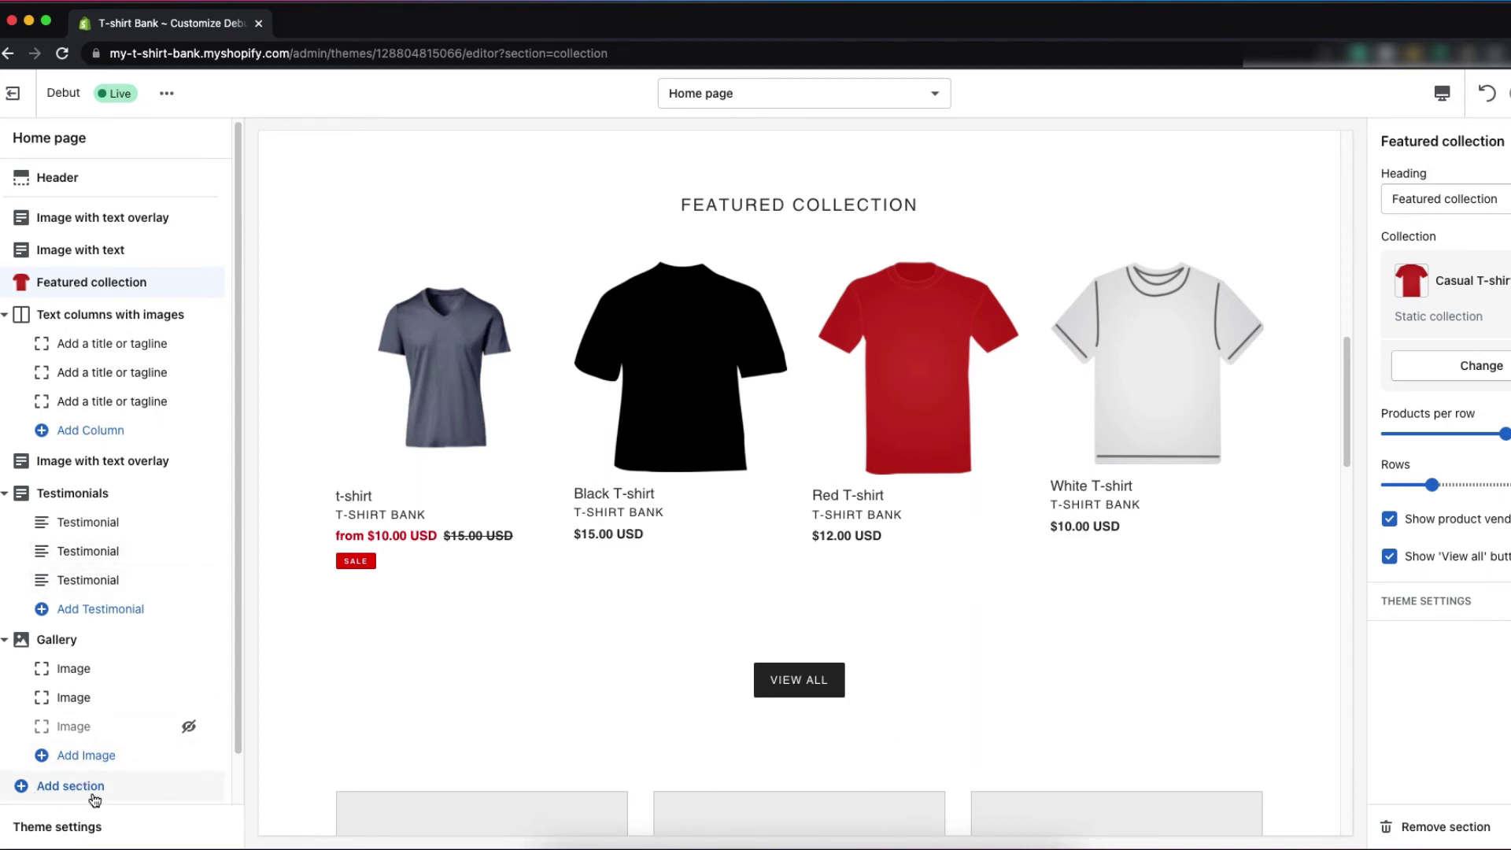
{"action": "left_click", "coordinate": [94, 789]}
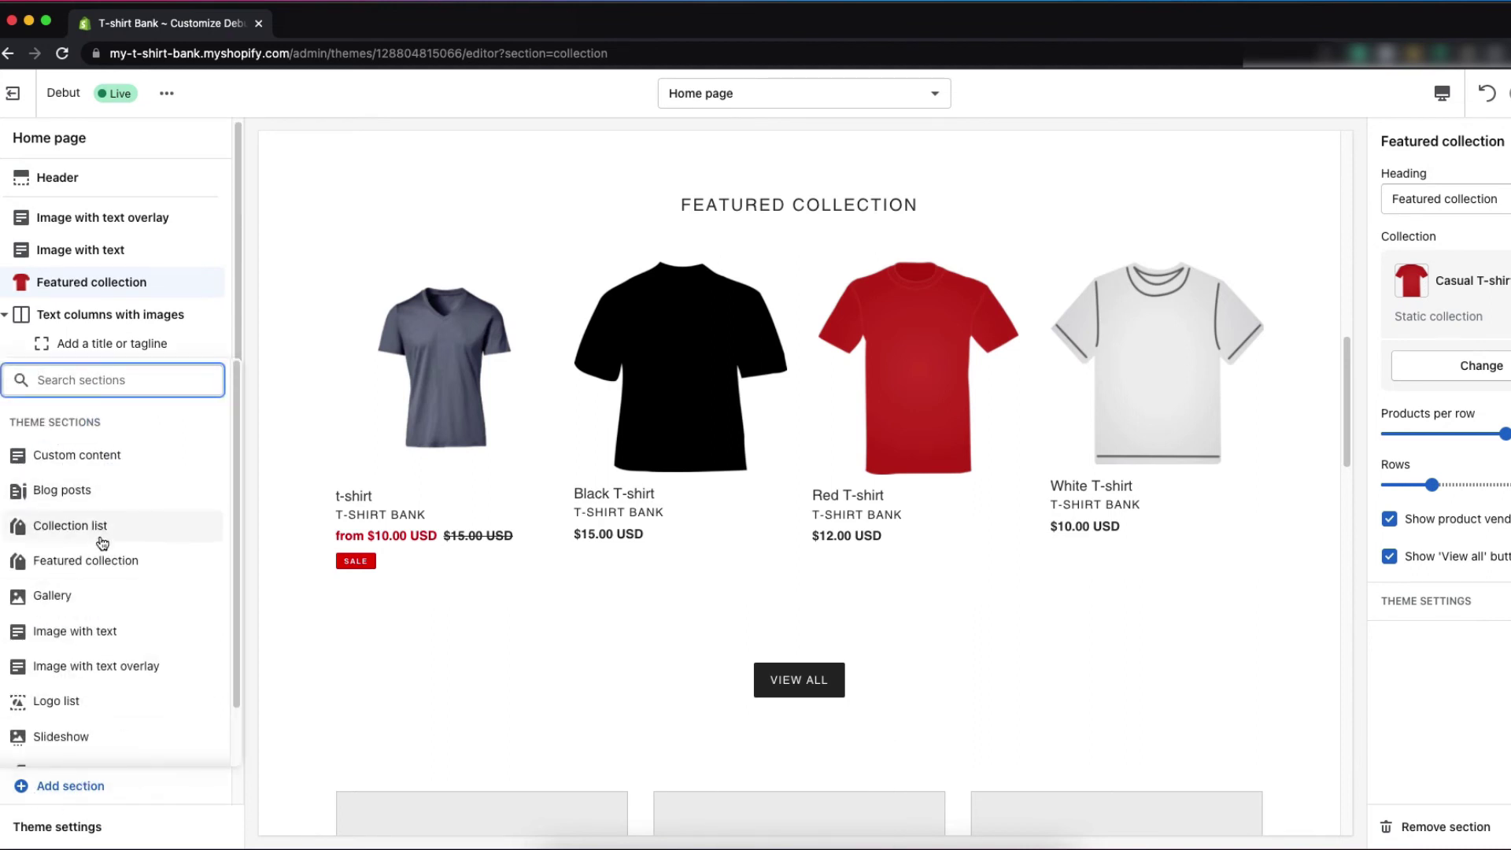
{"action": "left_click", "coordinate": [104, 559]}
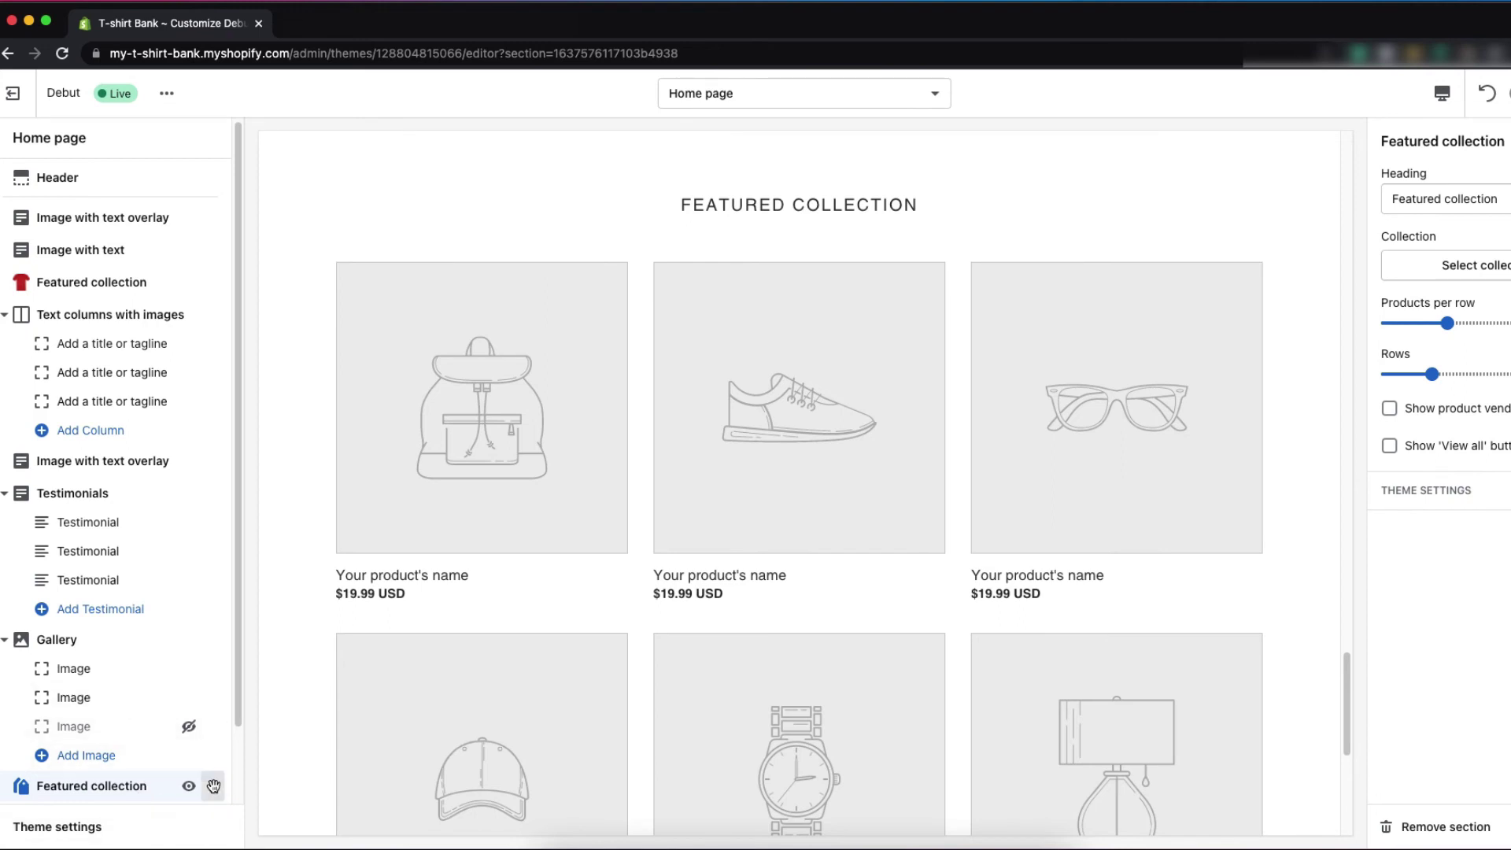
{"action": "left_click_drag", "start_coordinate": [213, 786], "coordinate": [168, 286]}
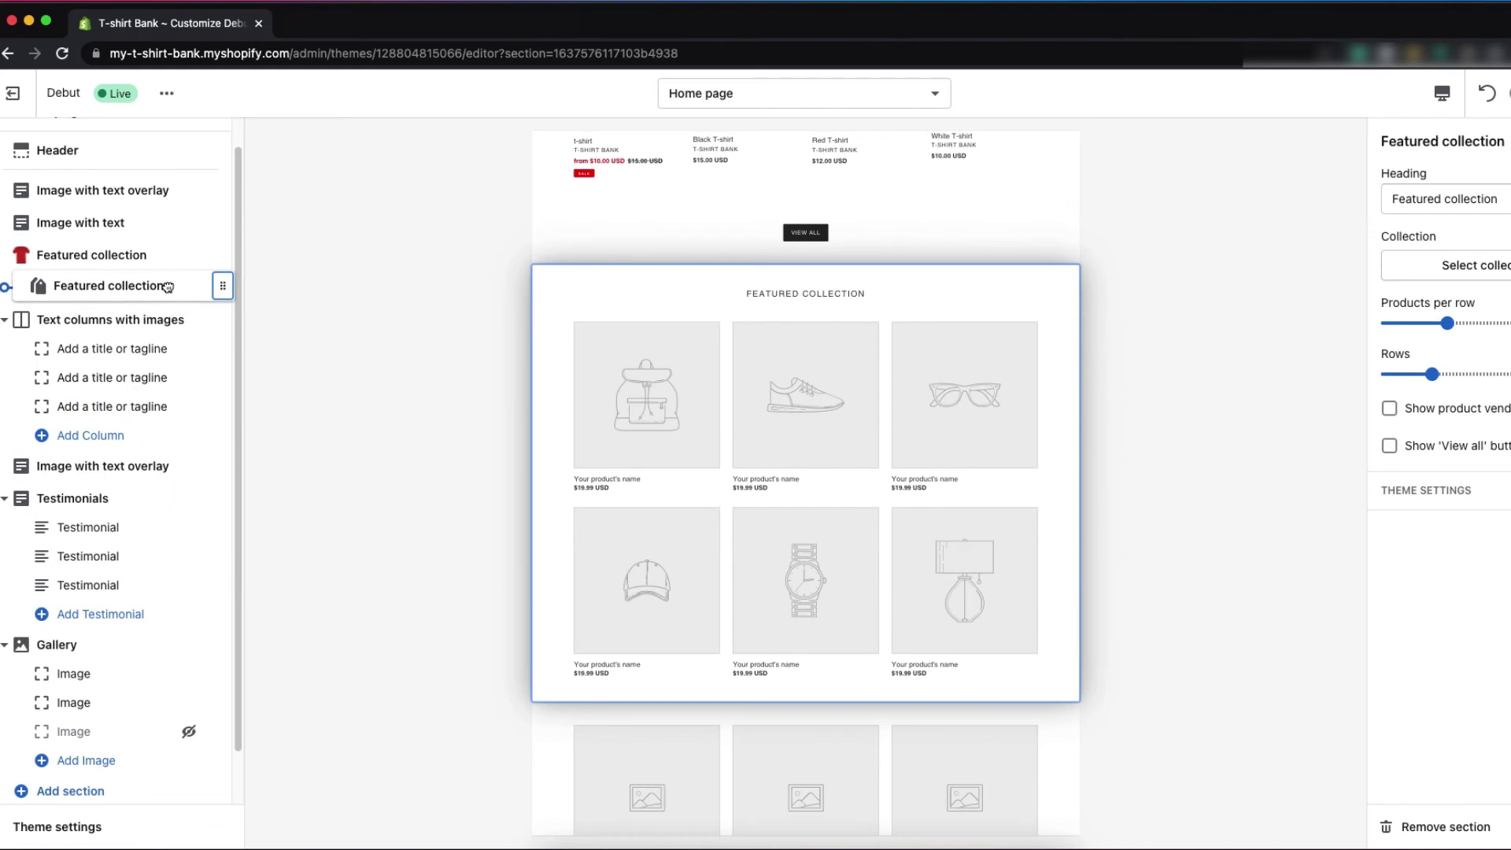
{"action": "left_click_drag", "start_coordinate": [167, 286], "coordinate": [168, 287]}
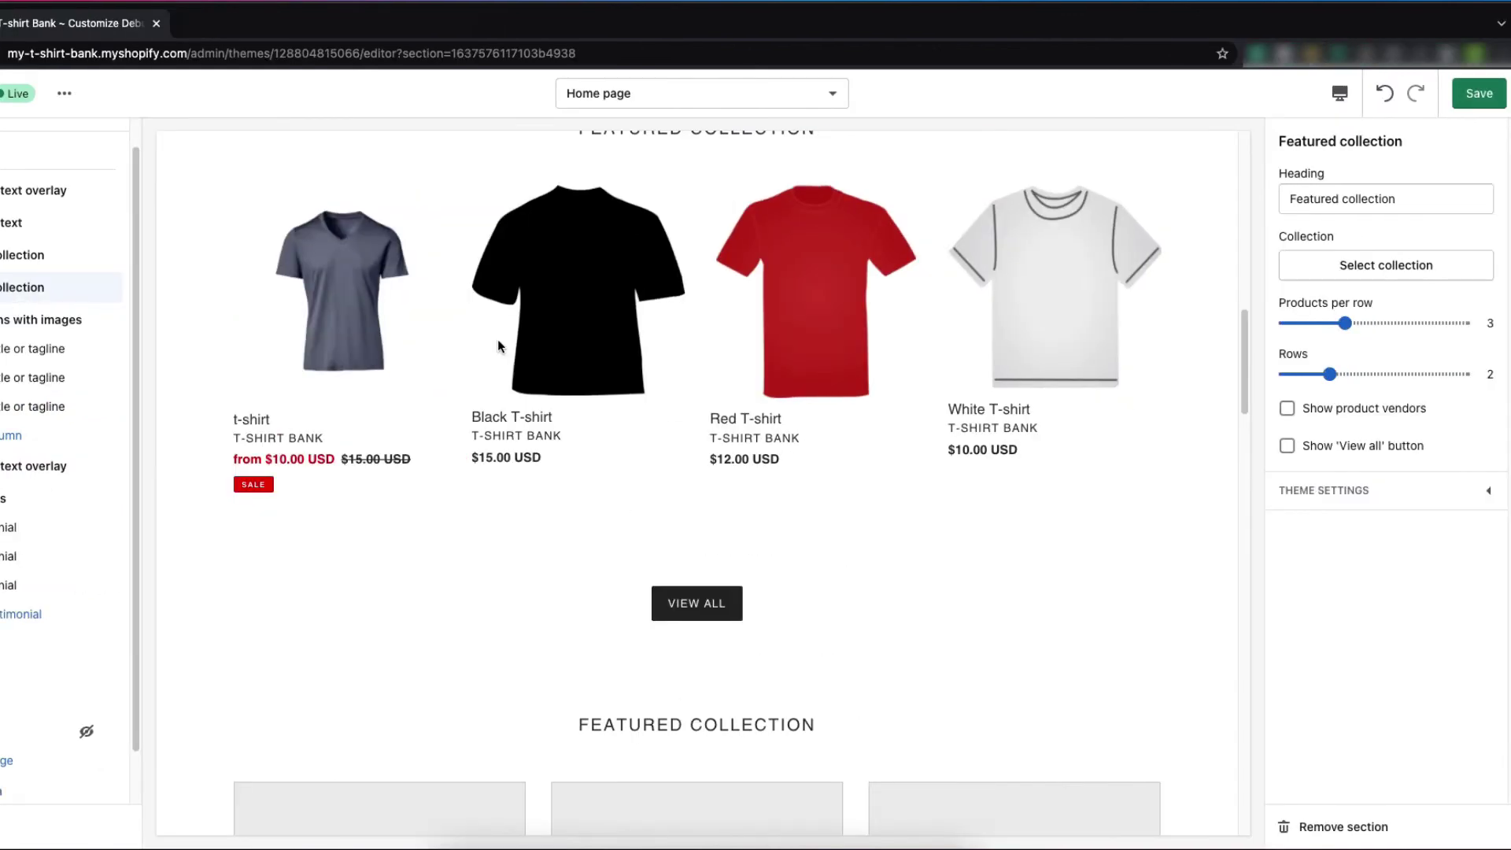
Step: Assign the Jersey collection to the second Featured collection section on the home page and save the theme changes
{"action": "scroll", "coordinate": [499, 347], "scroll_direction": "down", "scroll_amount": 2}
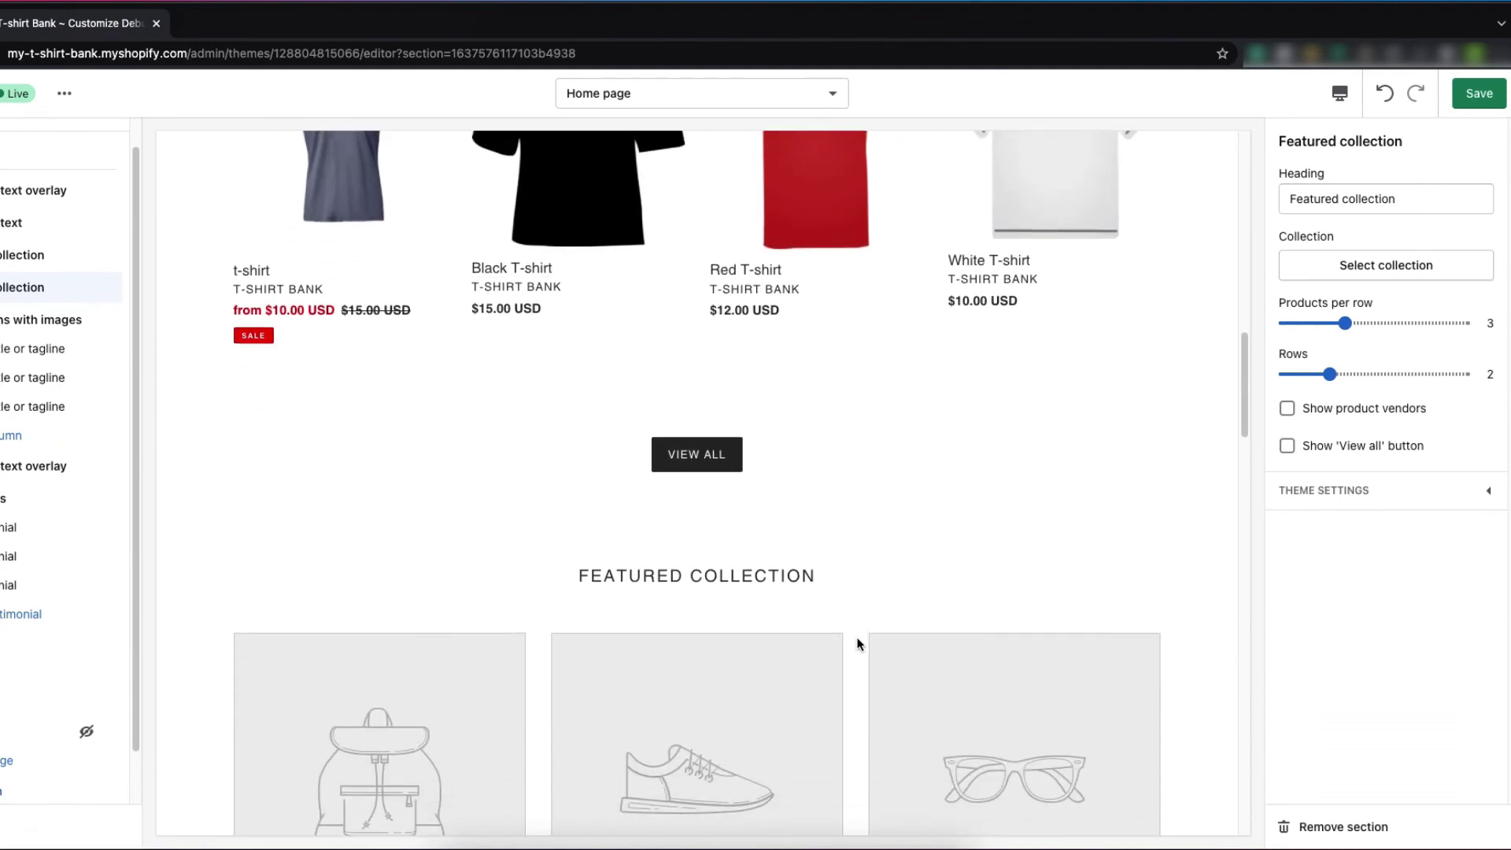
{"action": "left_click", "coordinate": [1366, 265]}
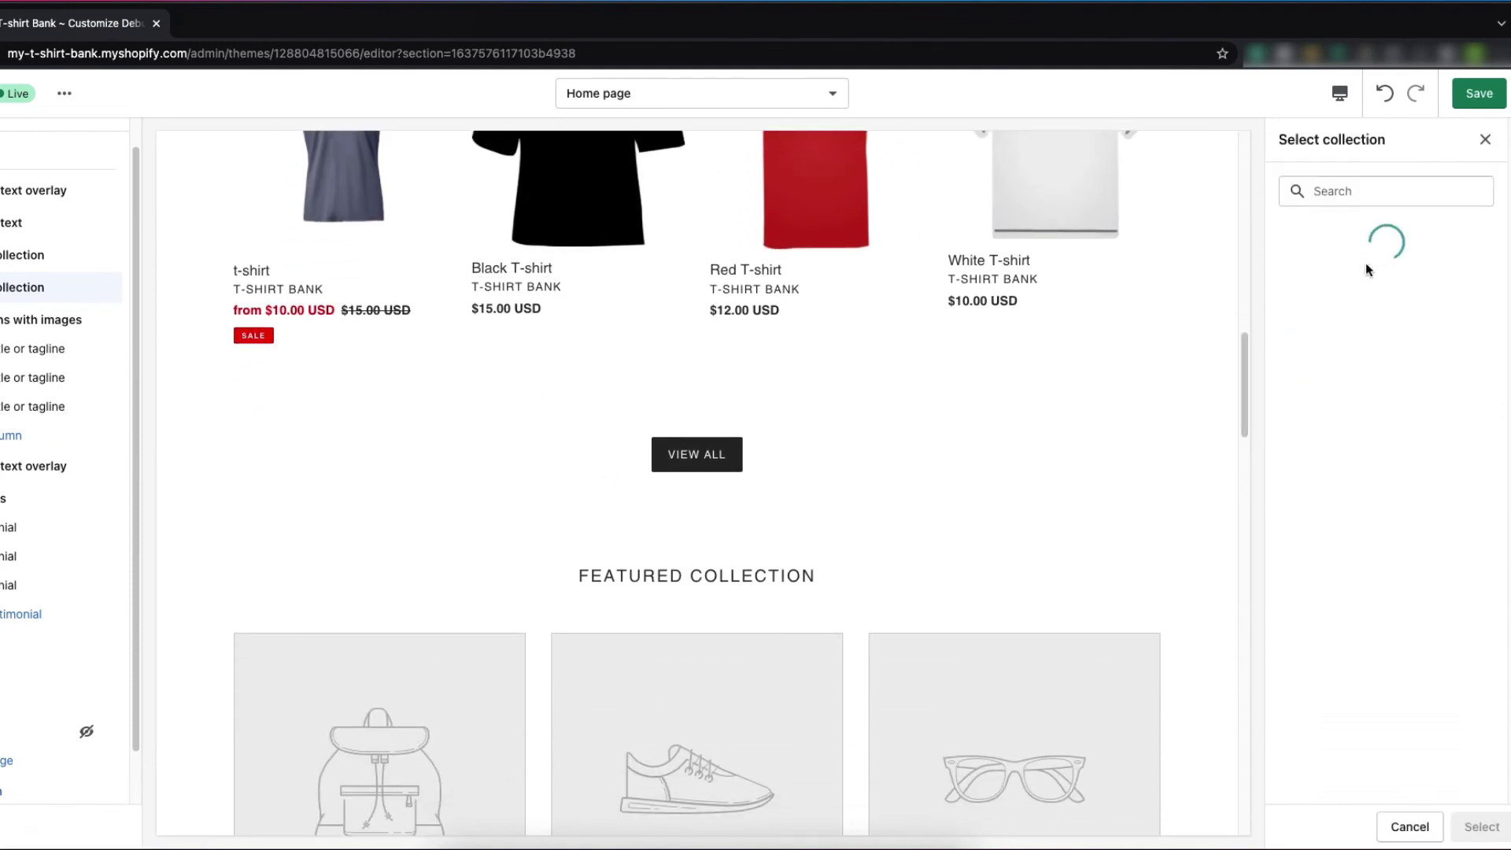
{"action": "left_click", "coordinate": [1373, 337]}
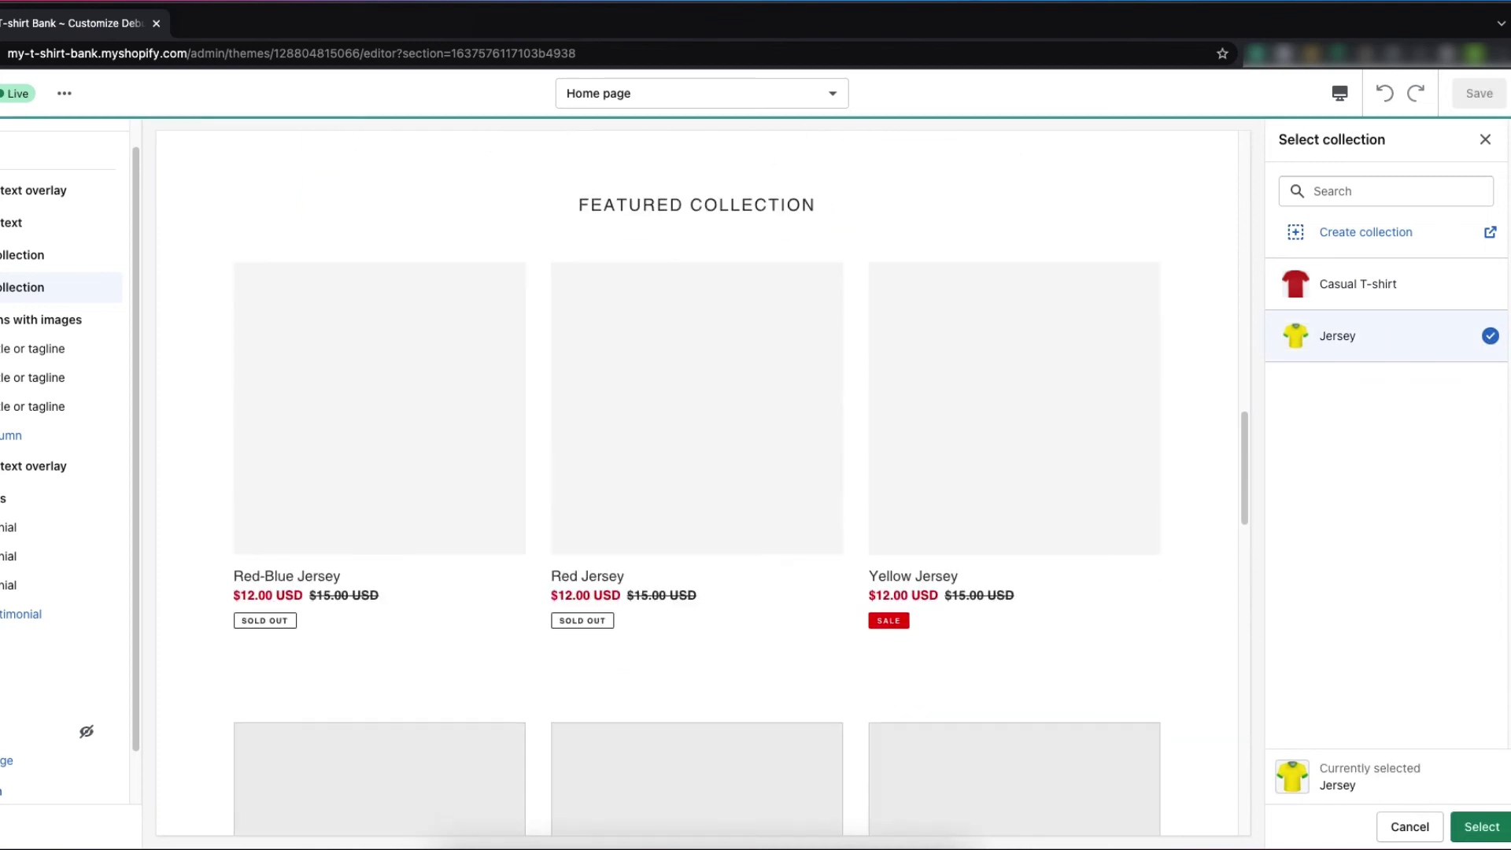
{"action": "left_click", "coordinate": [1482, 828]}
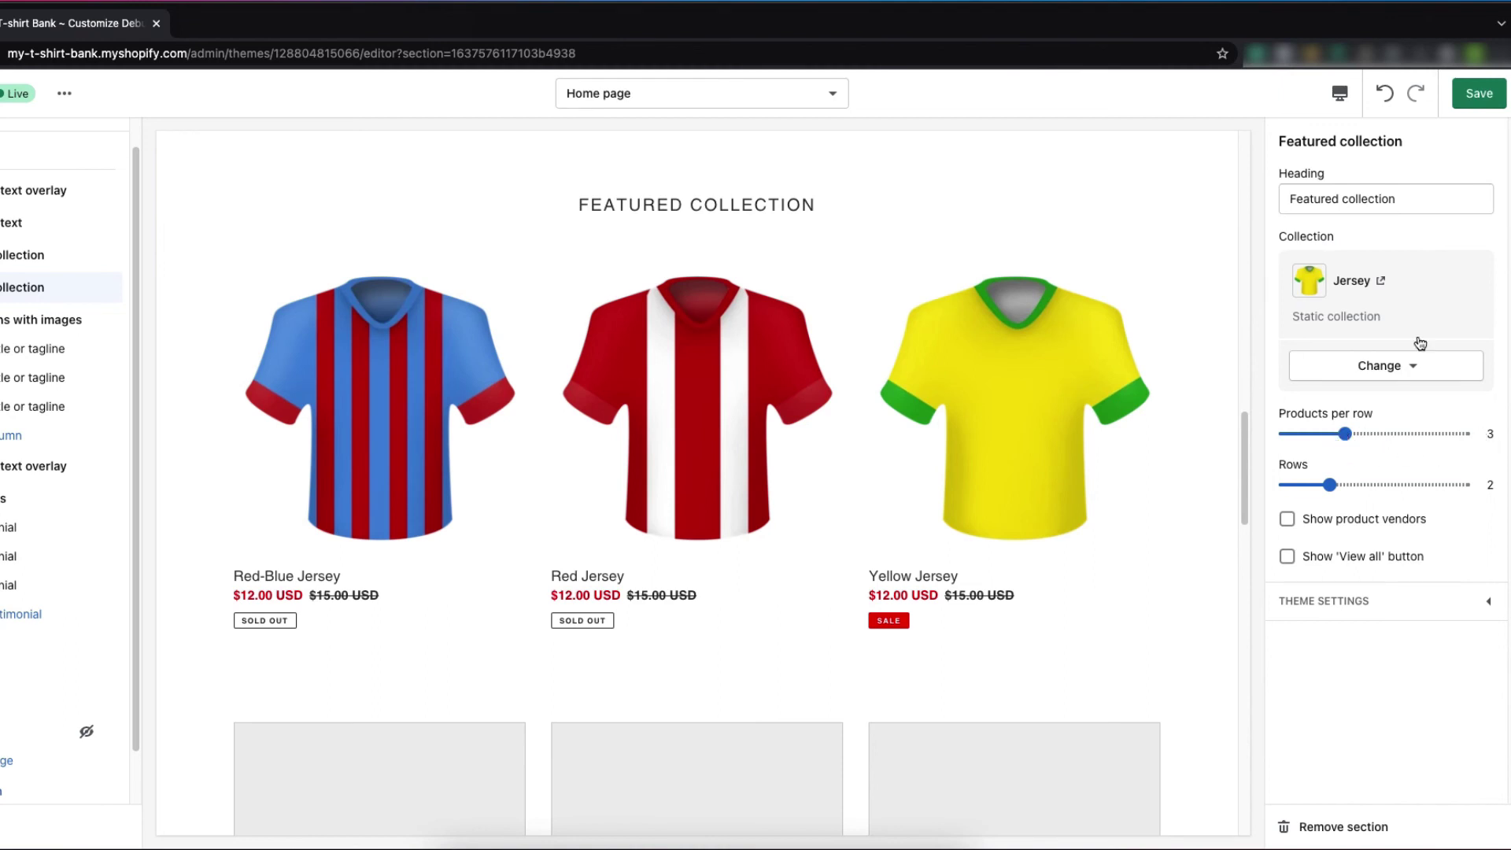
{"action": "left_click", "coordinate": [1477, 94]}
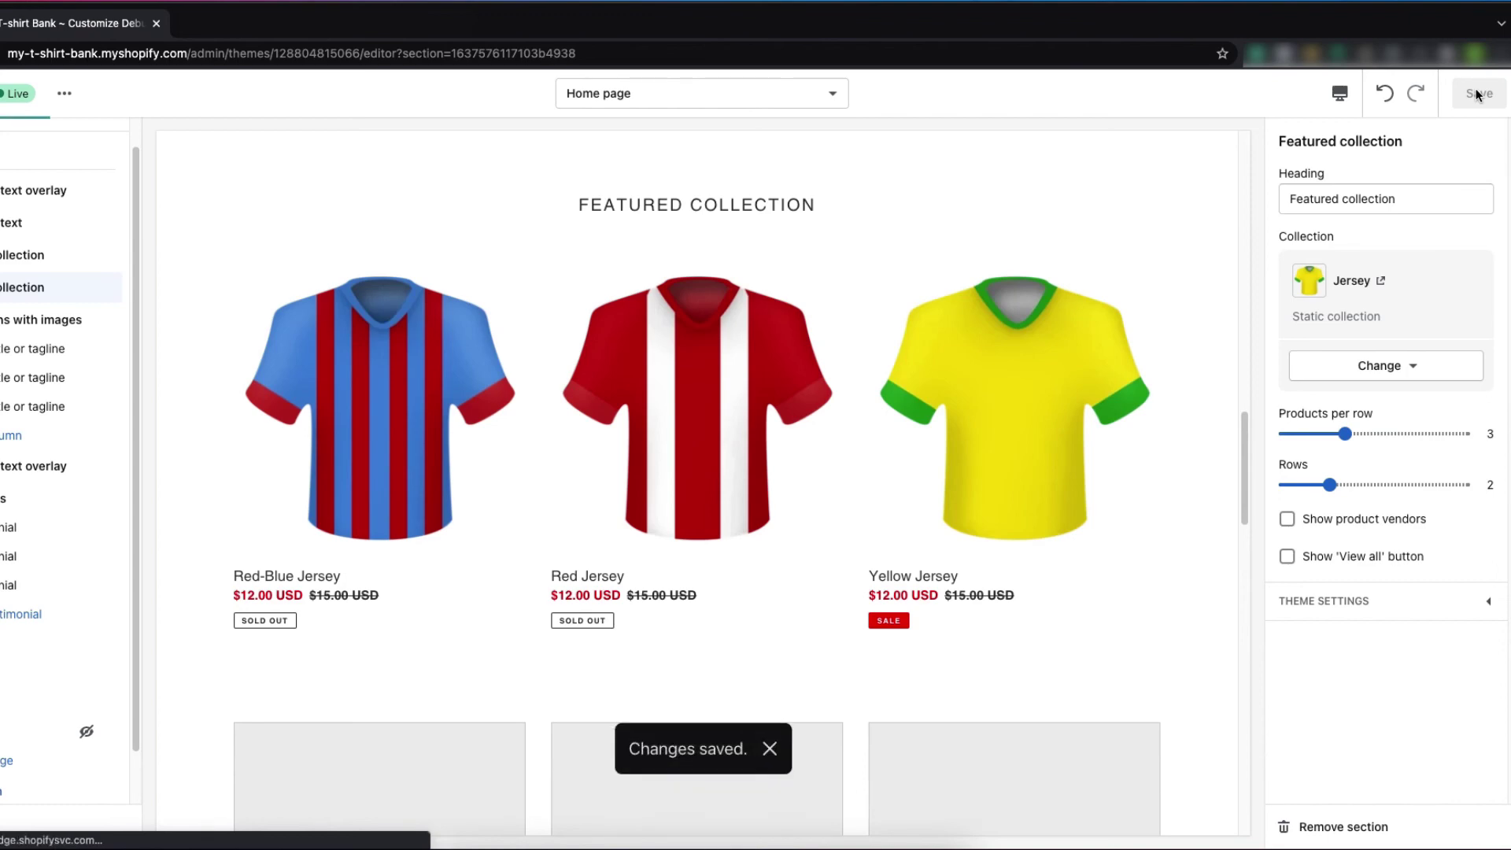
Step: Review both featured collections, the casual T-shirts and the jerseys, in the home page preview
{"action": "scroll", "coordinate": [945, 446], "scroll_direction": "up", "scroll_amount": 8}
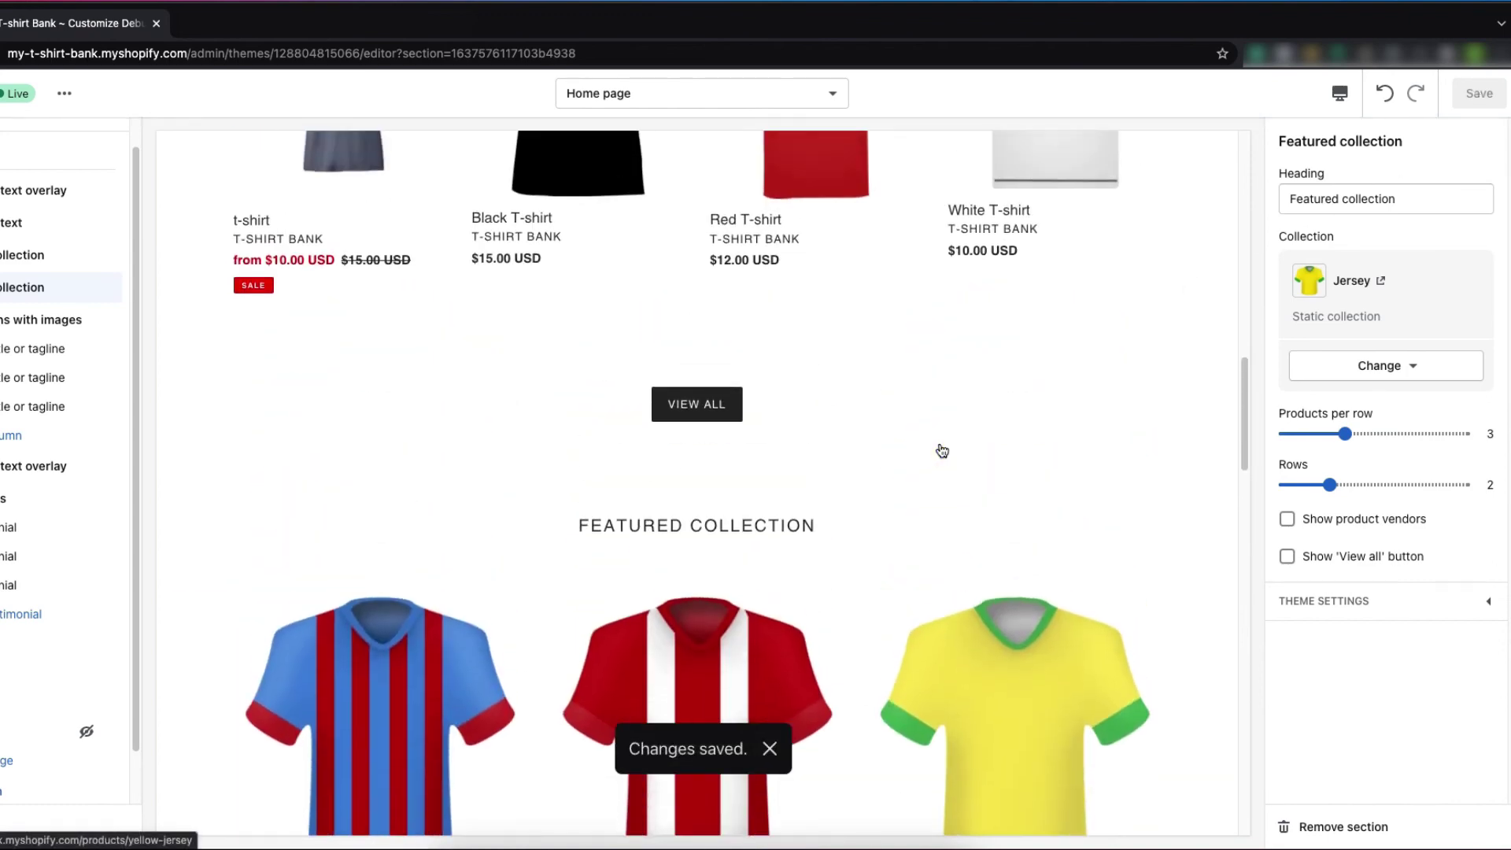
{"action": "scroll", "coordinate": [941, 448], "scroll_direction": "down", "scroll_amount": 1}
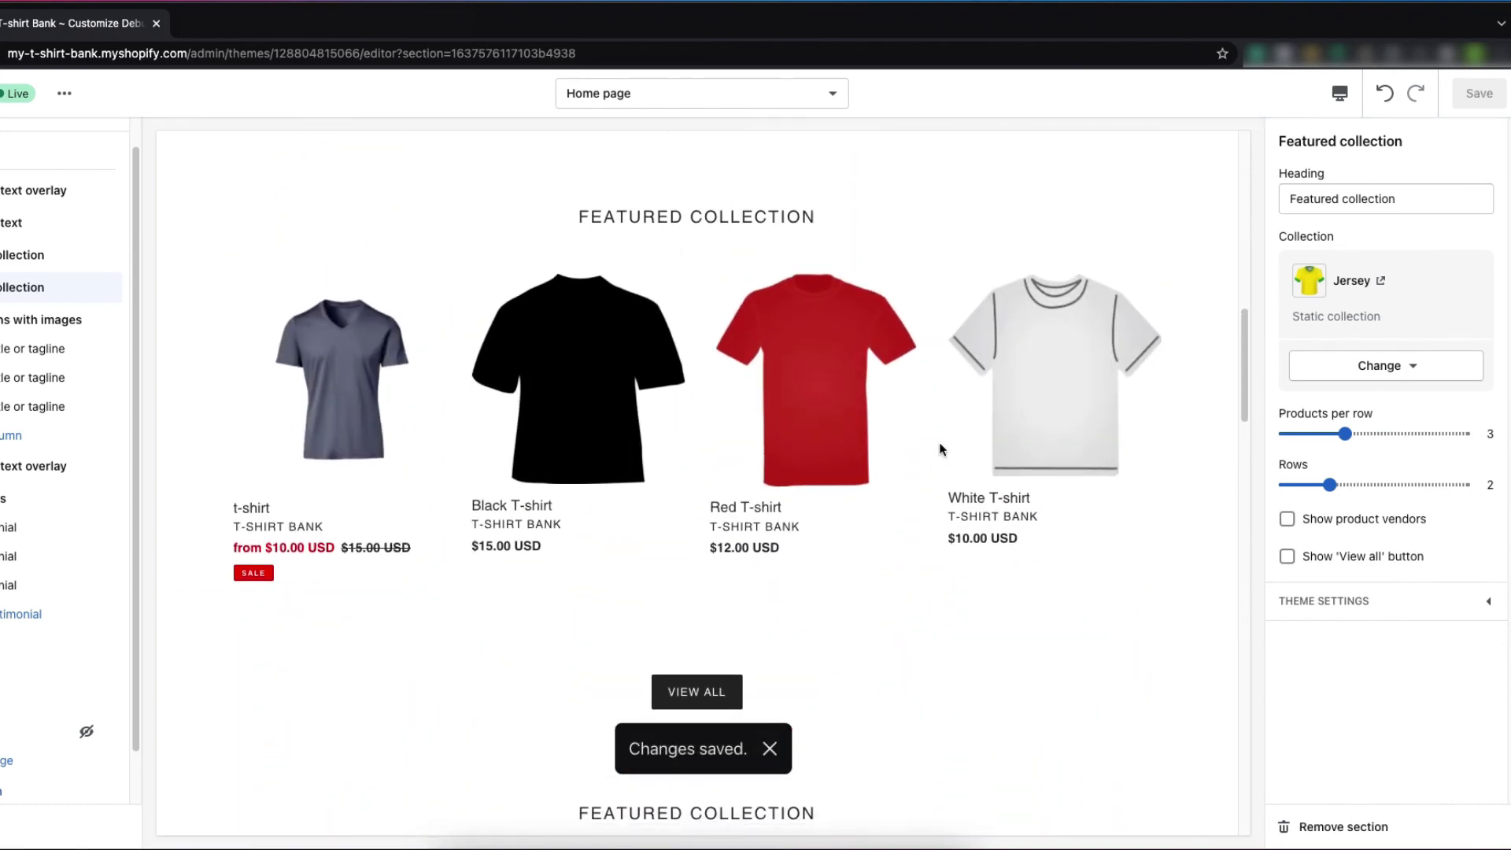
{"action": "scroll", "coordinate": [940, 448], "scroll_direction": "down", "scroll_amount": 3}
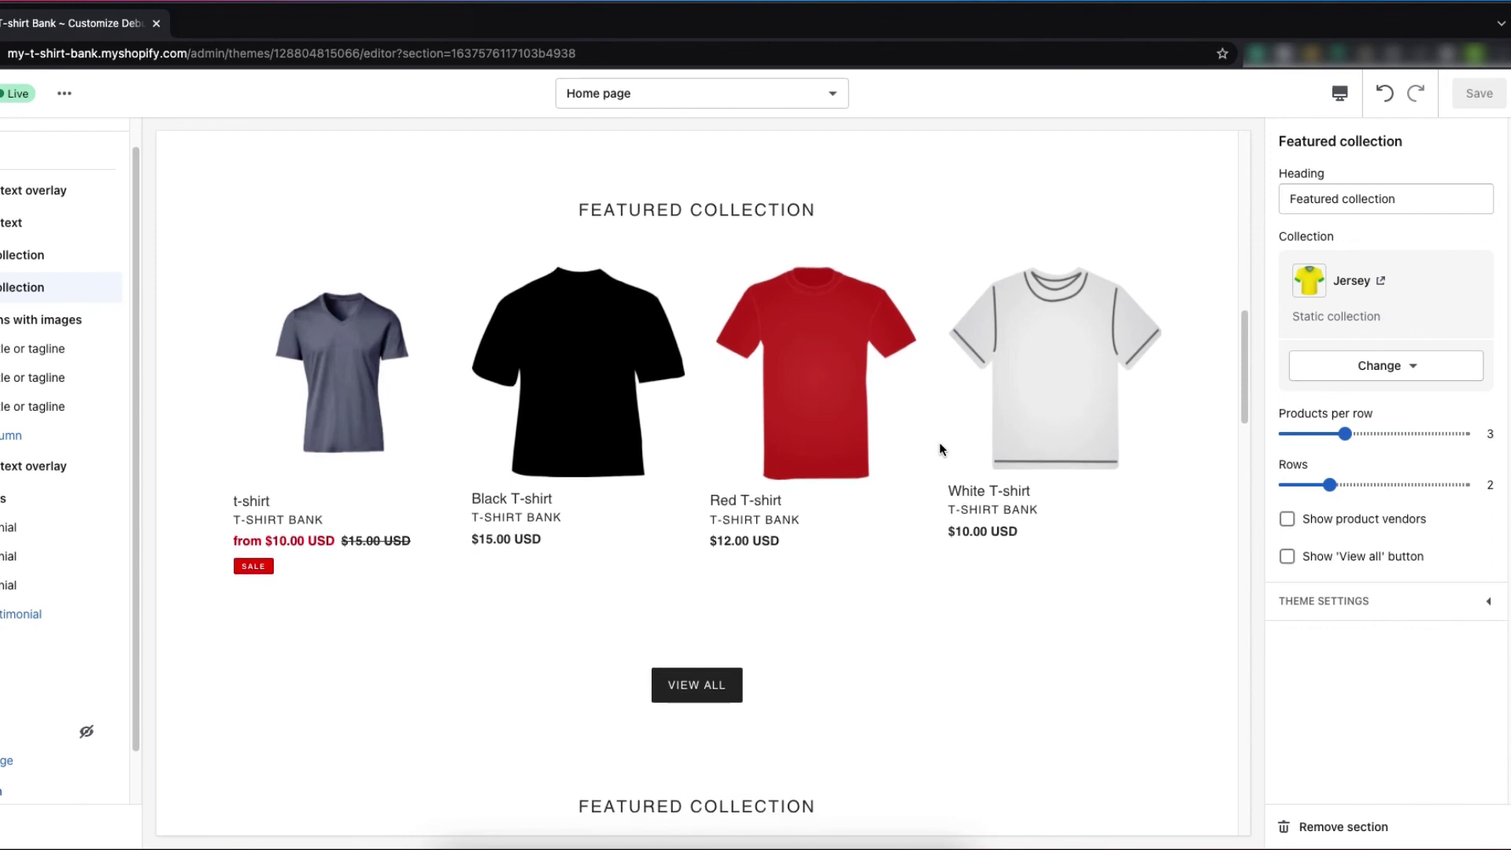
{"action": "scroll", "coordinate": [941, 449], "scroll_direction": "down", "scroll_amount": 5}
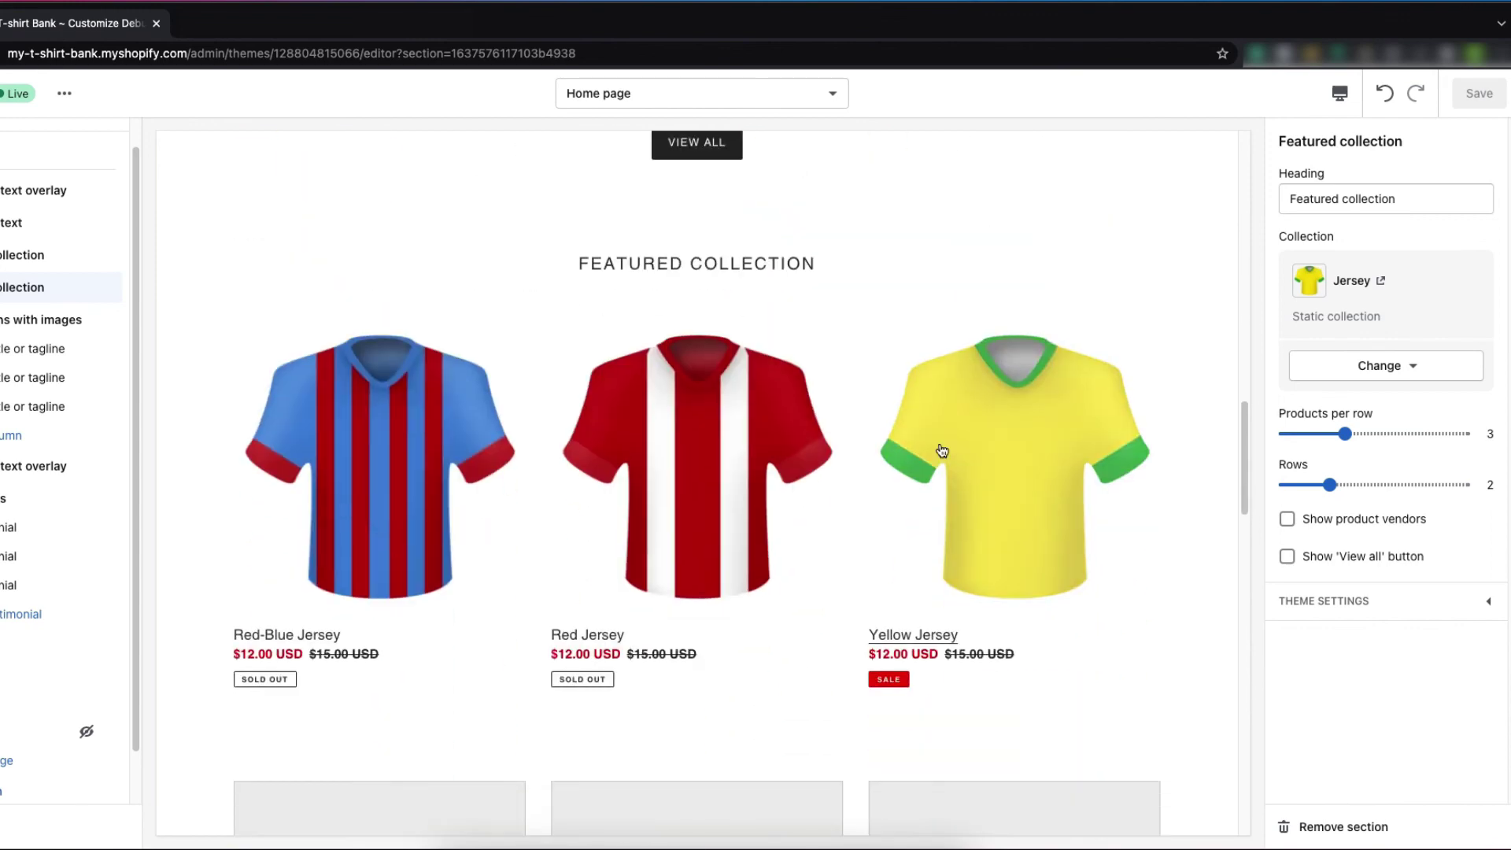
{"action": "scroll", "coordinate": [942, 450], "scroll_direction": "up", "scroll_amount": 5}
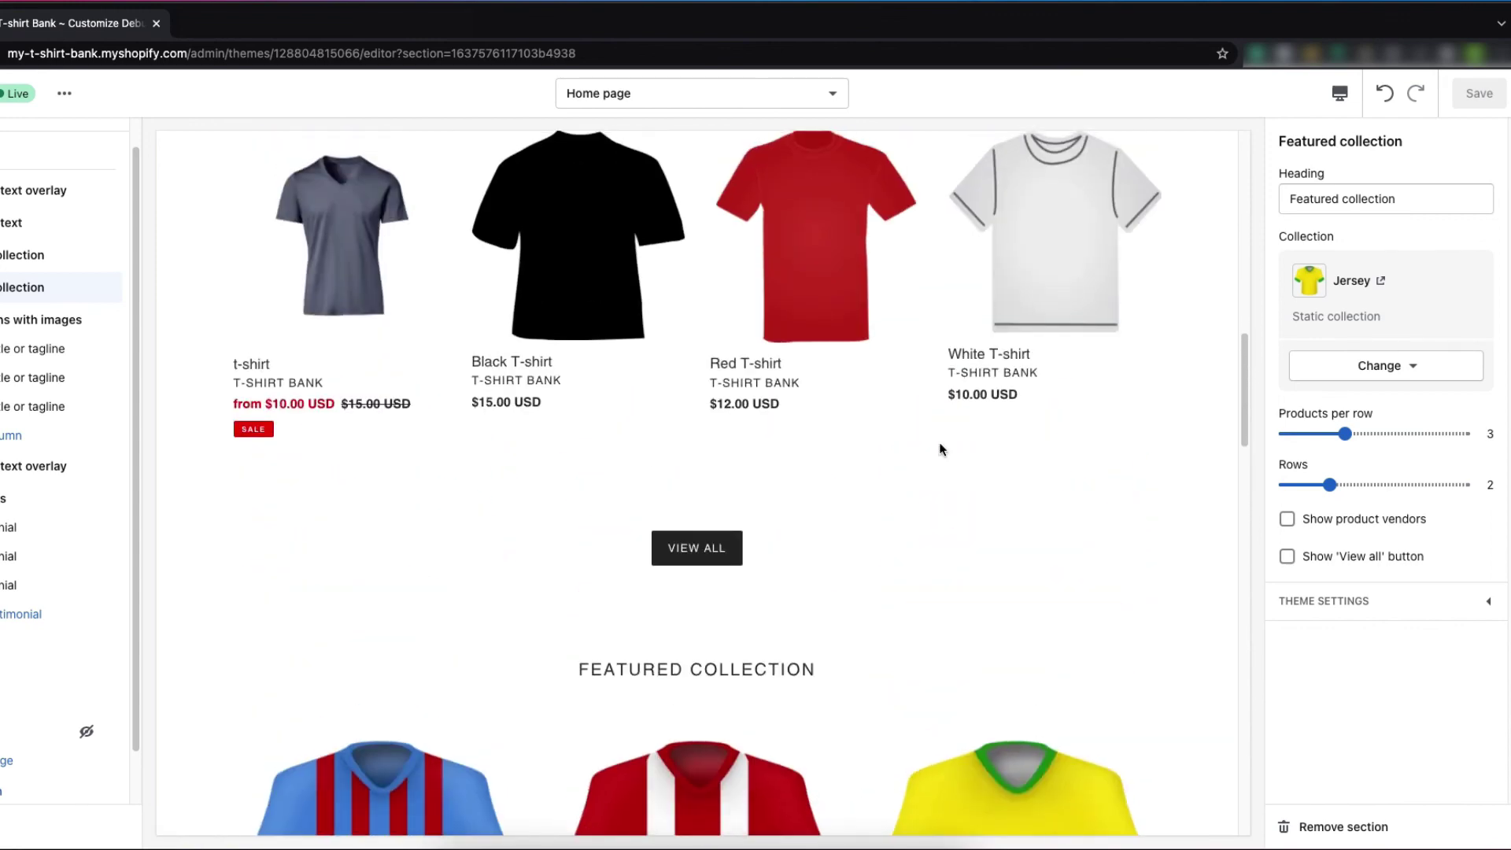
{"action": "scroll", "coordinate": [940, 449], "scroll_direction": "down", "scroll_amount": 5}
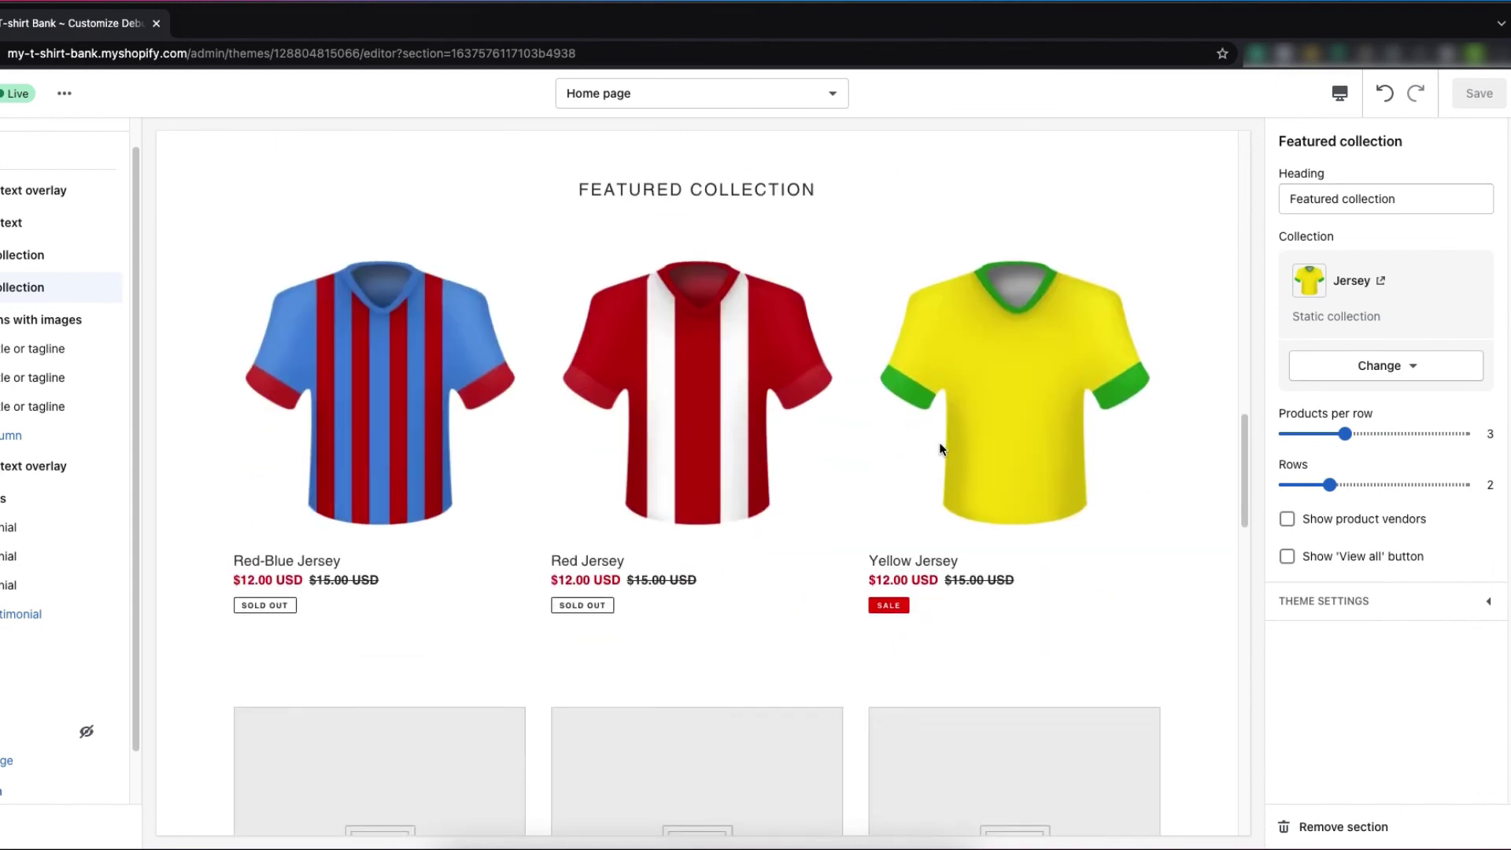
{"action": "scroll", "coordinate": [942, 450], "scroll_direction": "up", "scroll_amount": 7}
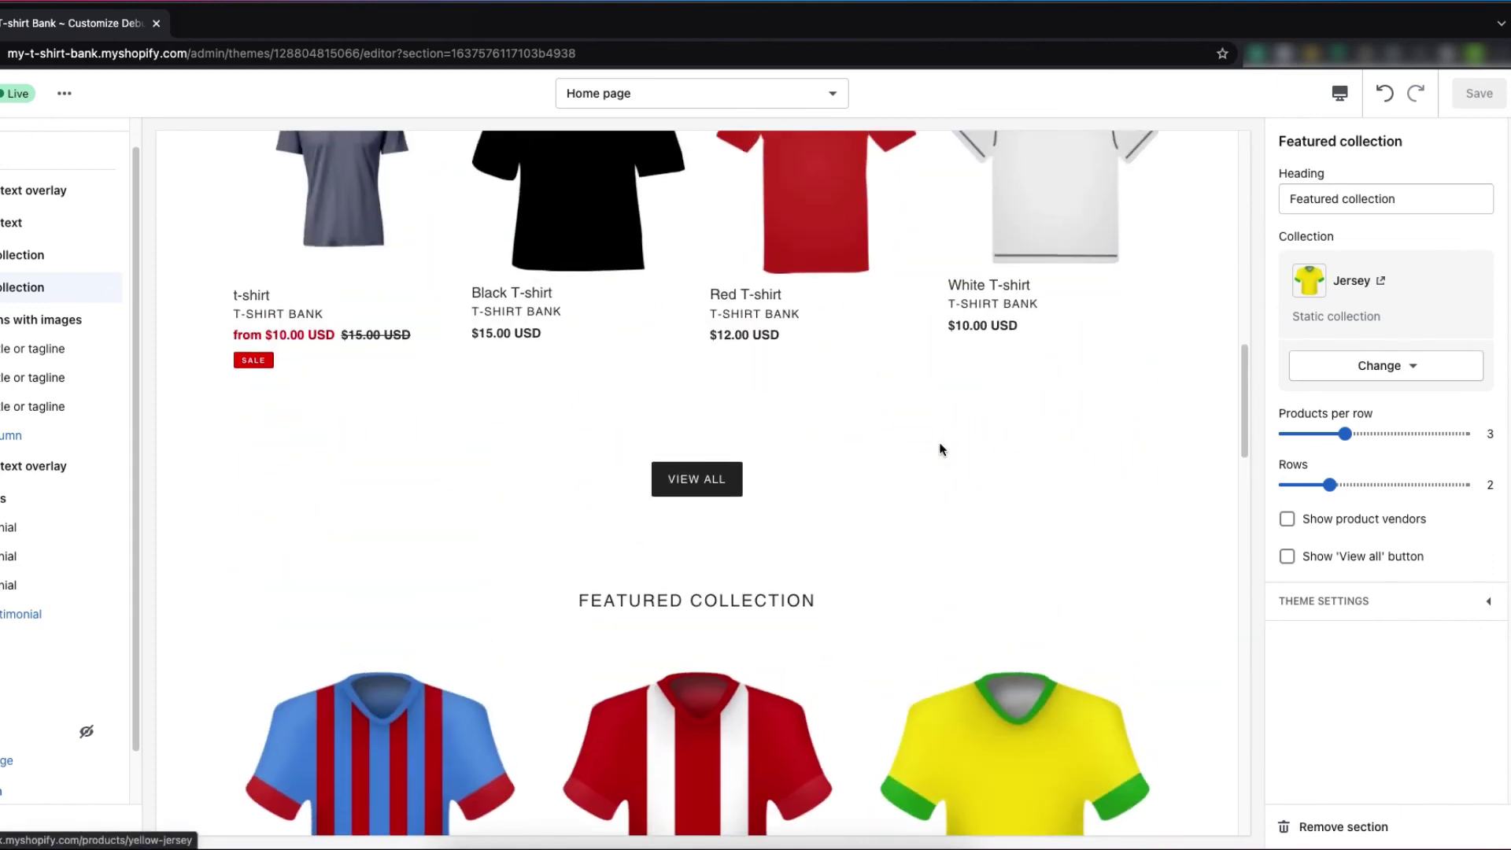
{"action": "scroll", "coordinate": [942, 450], "scroll_direction": "up", "scroll_amount": 2}
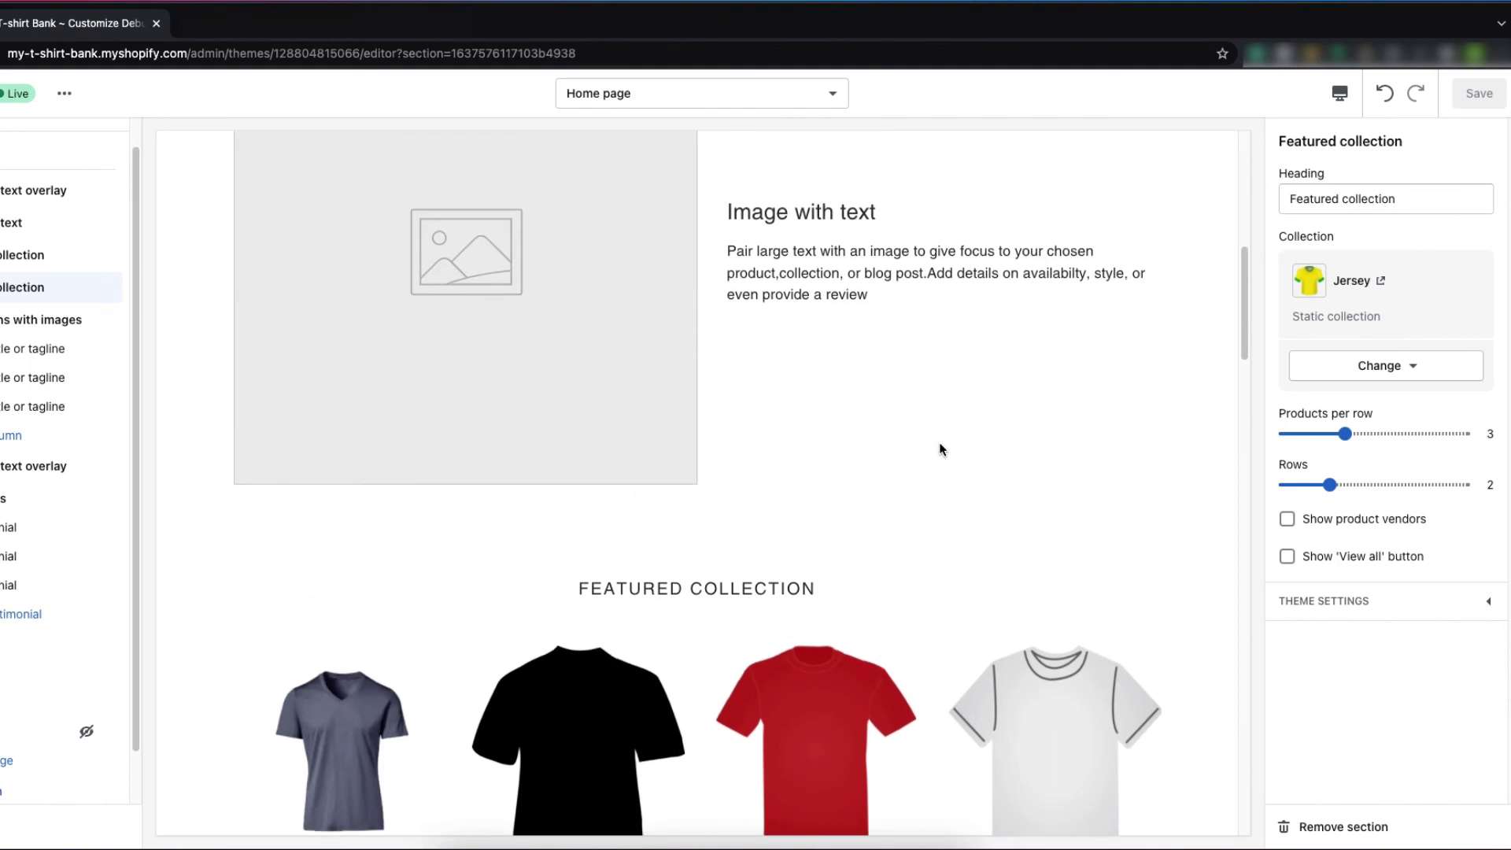